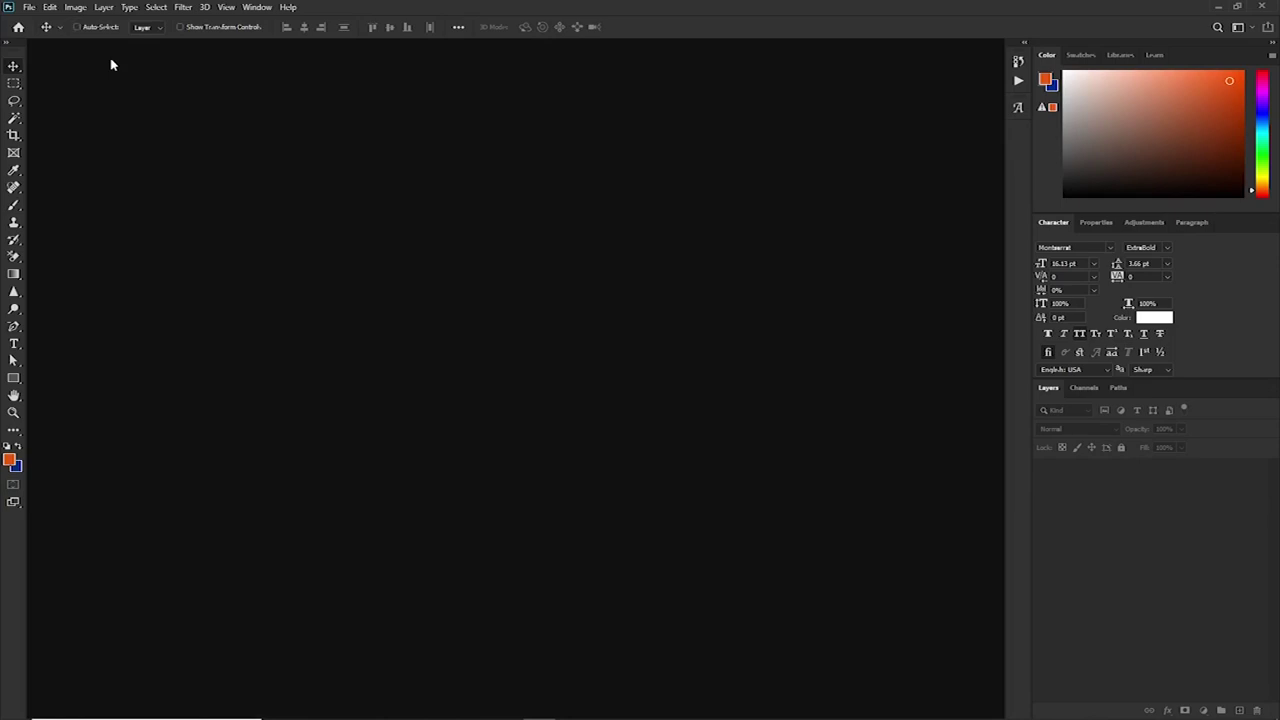
- Create a new white 4 × 4 inch, 300 ppi document named 'mercy'
{"action": "key", "text": "ctrl+n"}
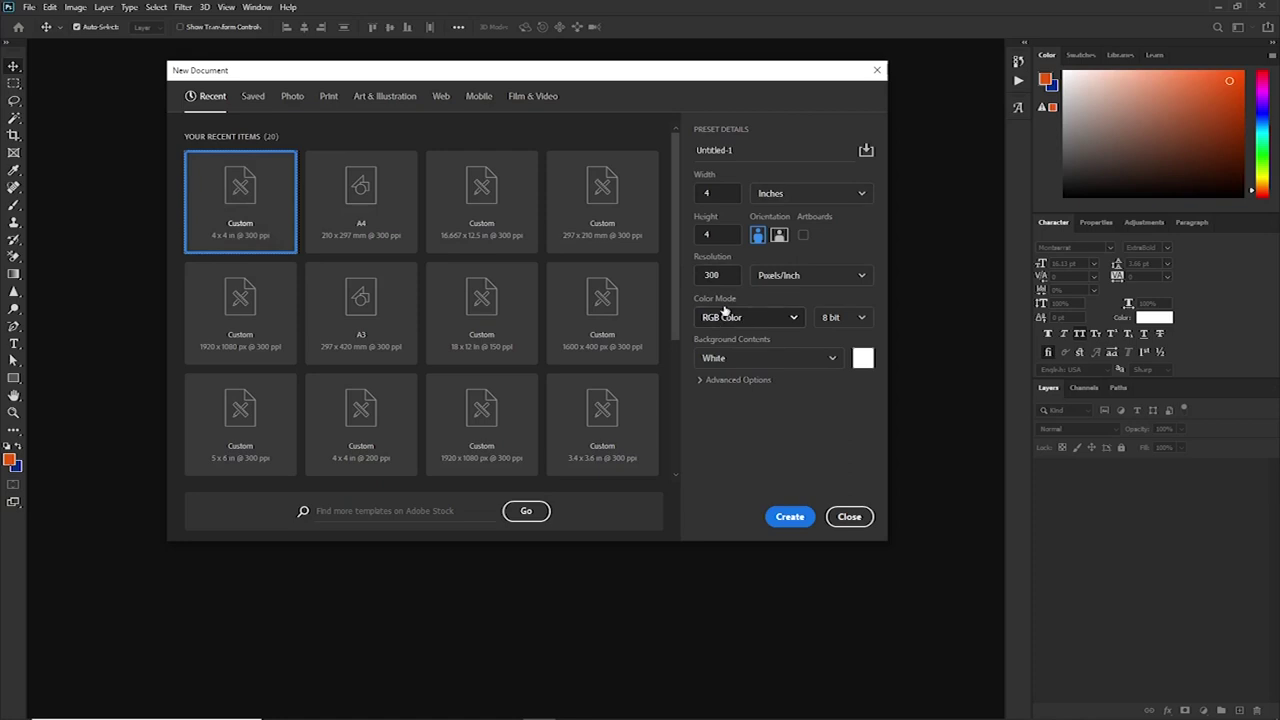
{"action": "left_click", "coordinate": [716, 150]}
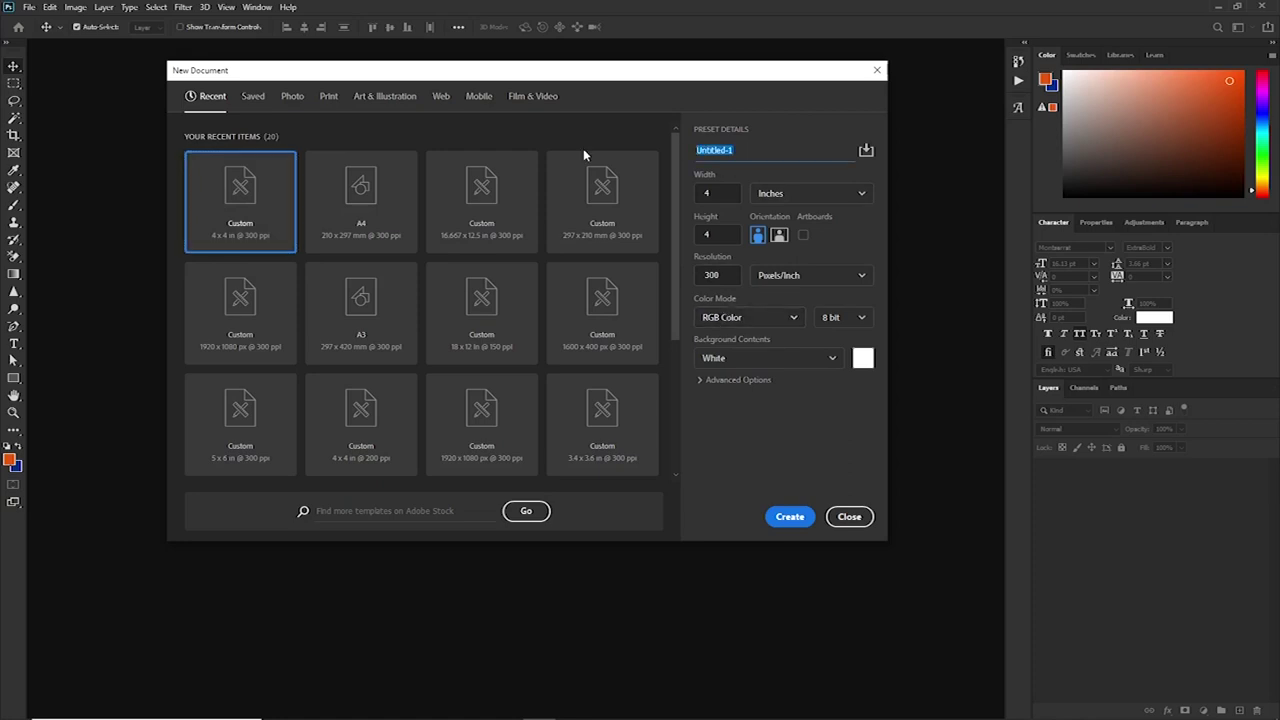
{"action": "type", "text": "mel"}
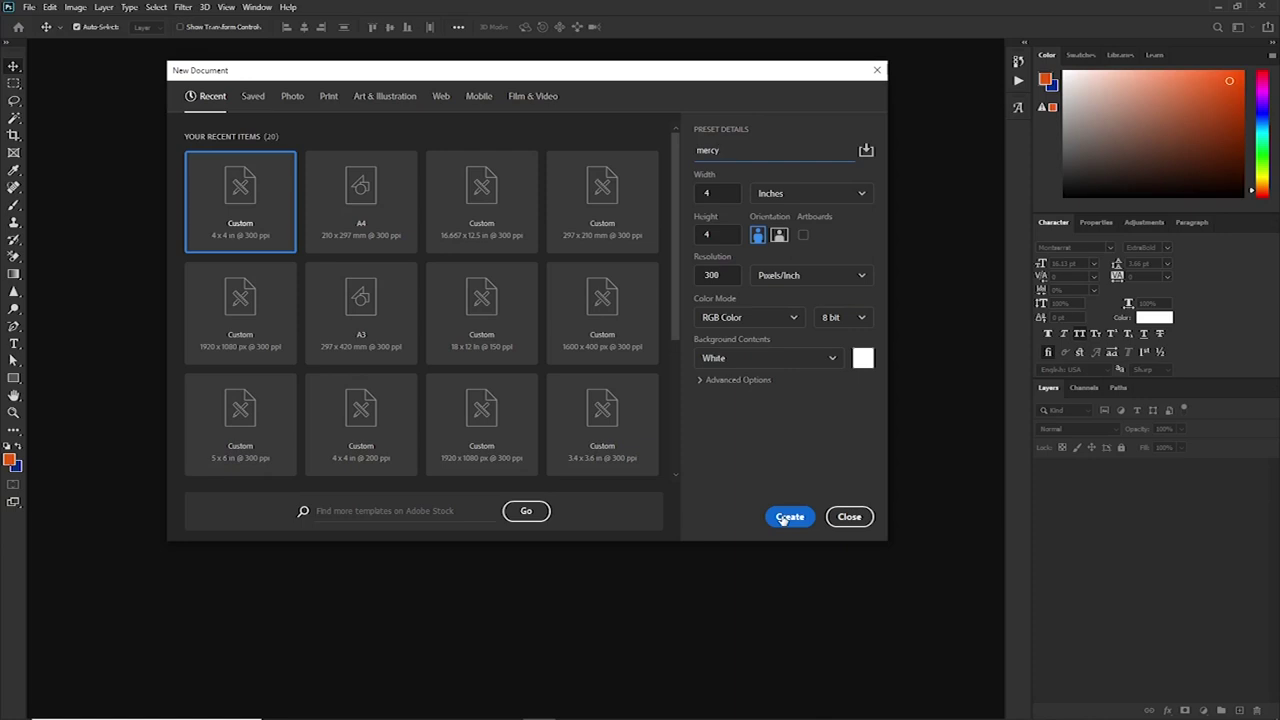
{"action": "left_click", "coordinate": [786, 517]}
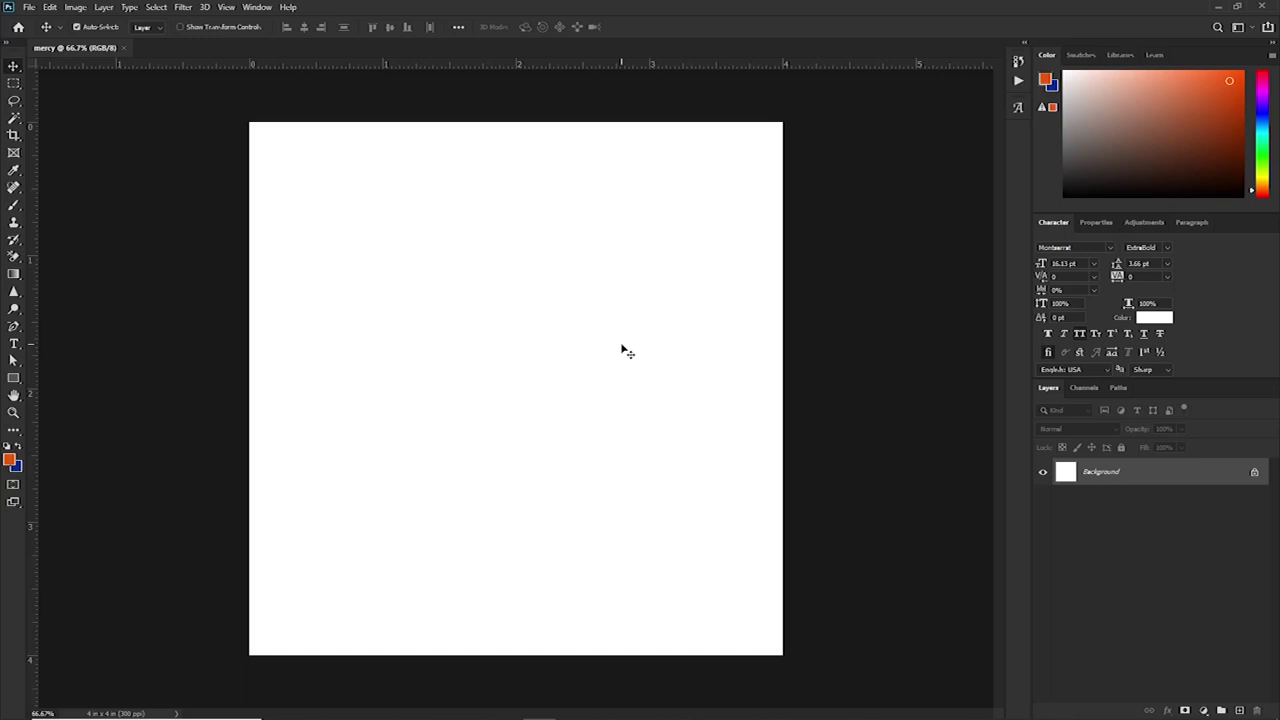
- Find the star-line pattern in Illustrator, then return to the Photoshop document
{"action": "mouse_move", "coordinate": [537, 717]}
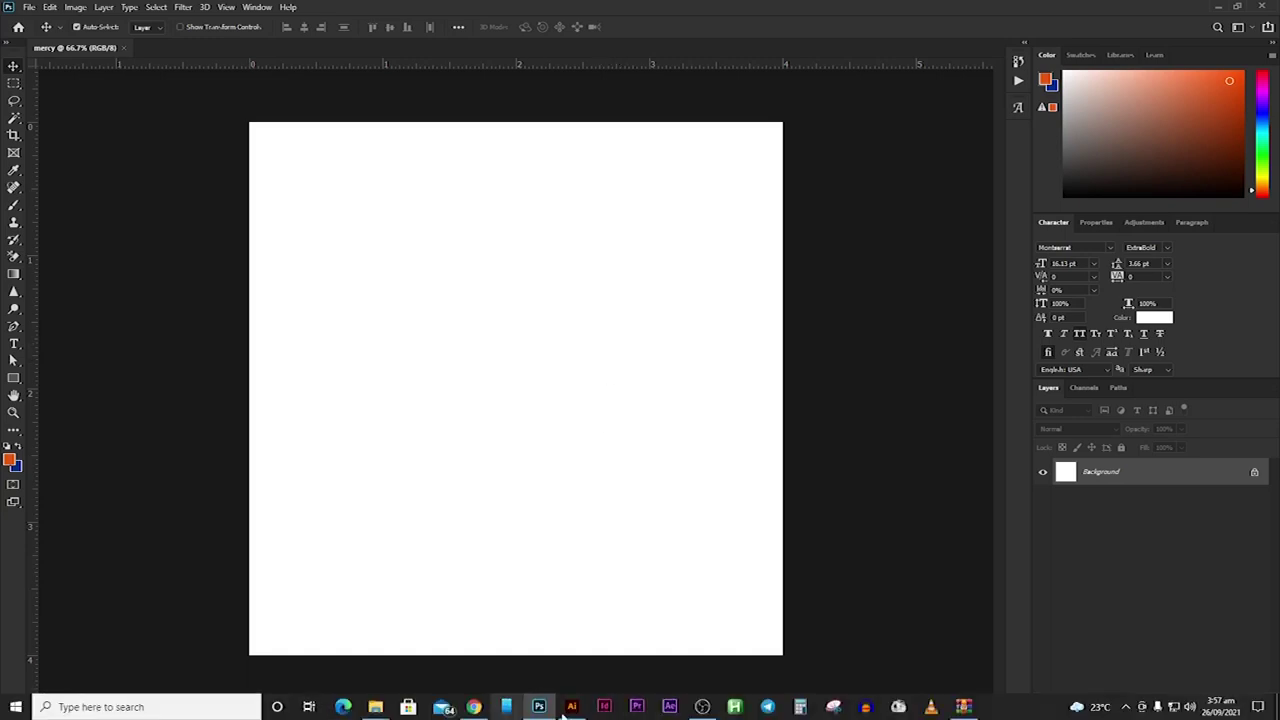
{"action": "left_click", "coordinate": [571, 707]}
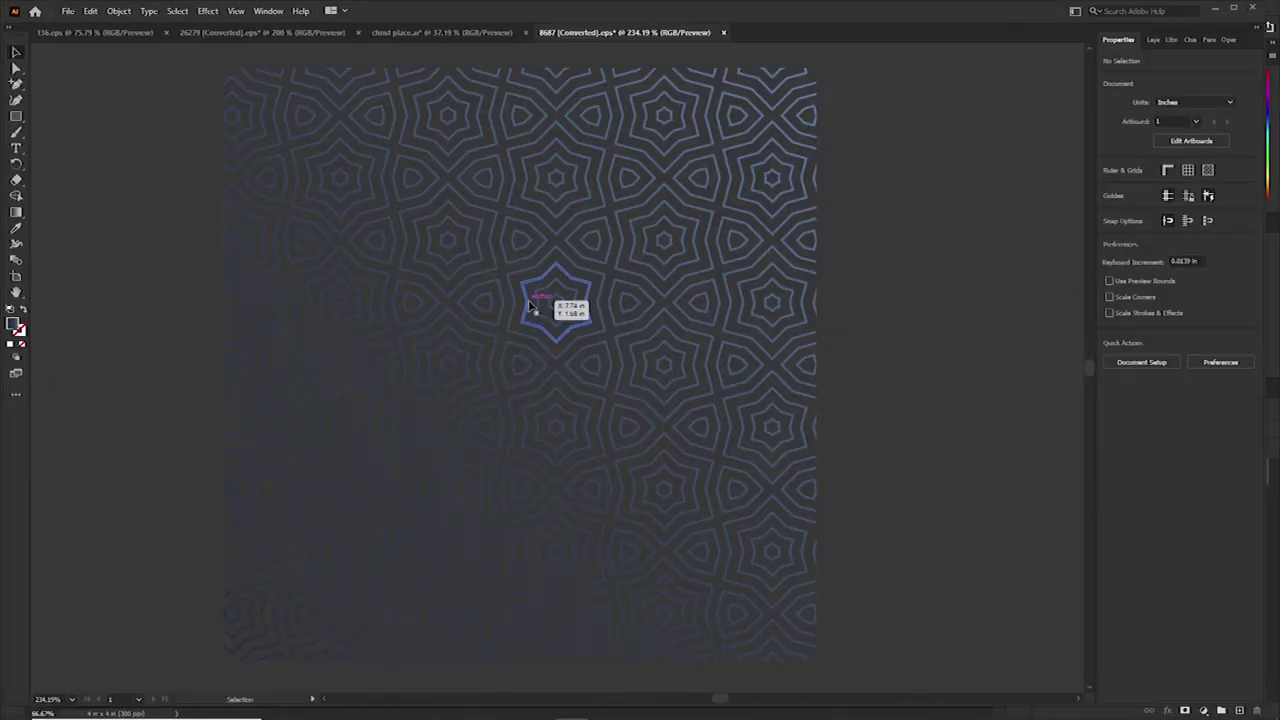
{"action": "left_click_drag", "start_coordinate": [530, 306], "coordinate": [565, 715]}
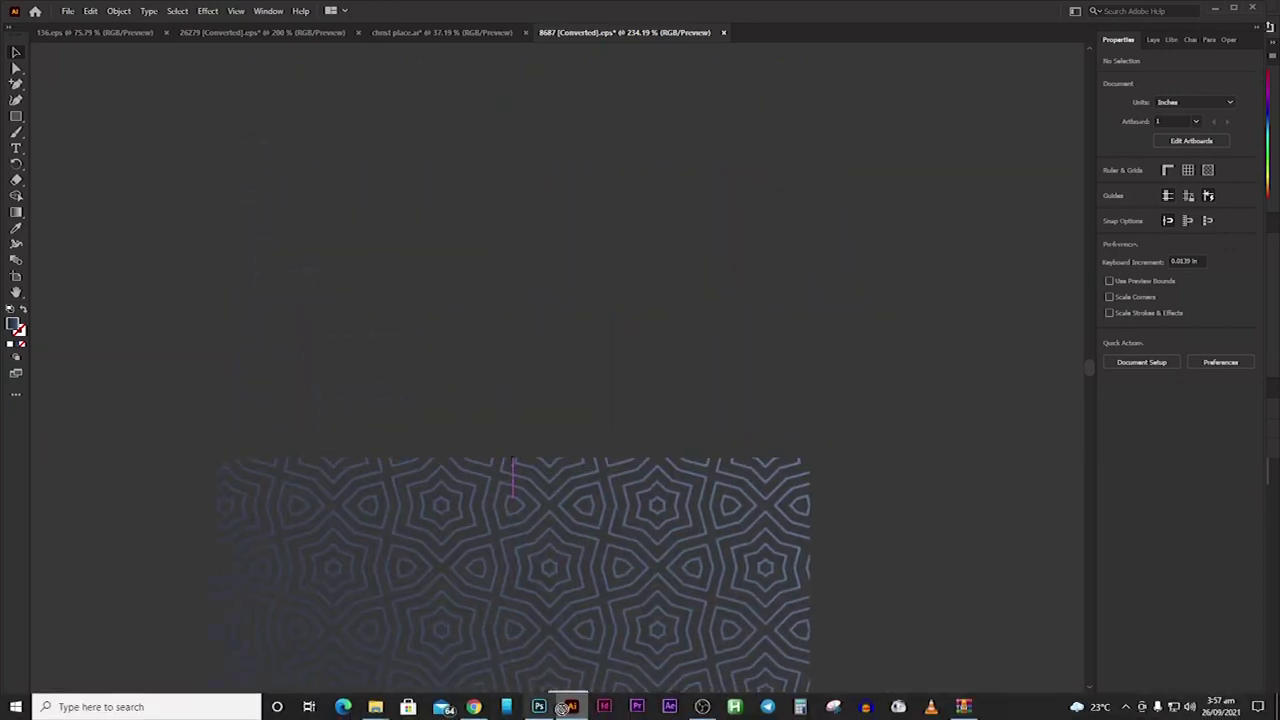
{"action": "left_click", "coordinate": [539, 707]}
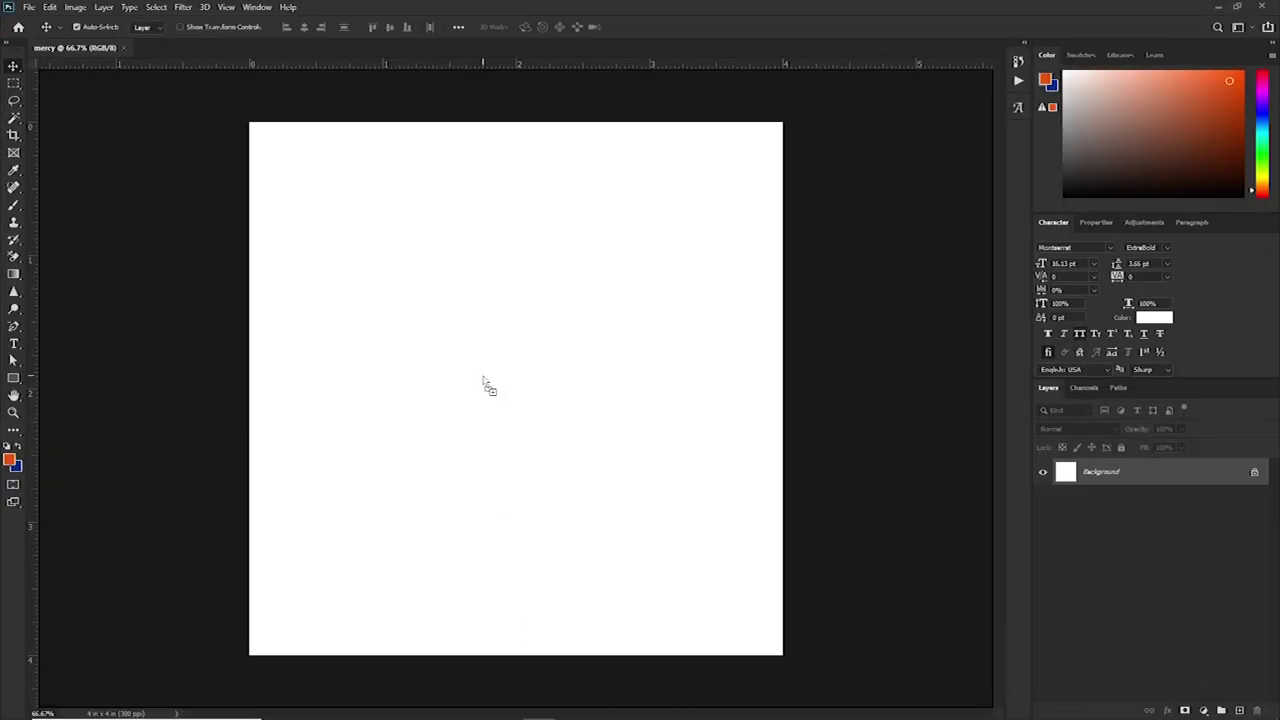
- Paste the star-line pattern as a smart object aligned to the canvas edges, and reposition the Layer Style window
{"action": "key", "text": "ctrl+v"}
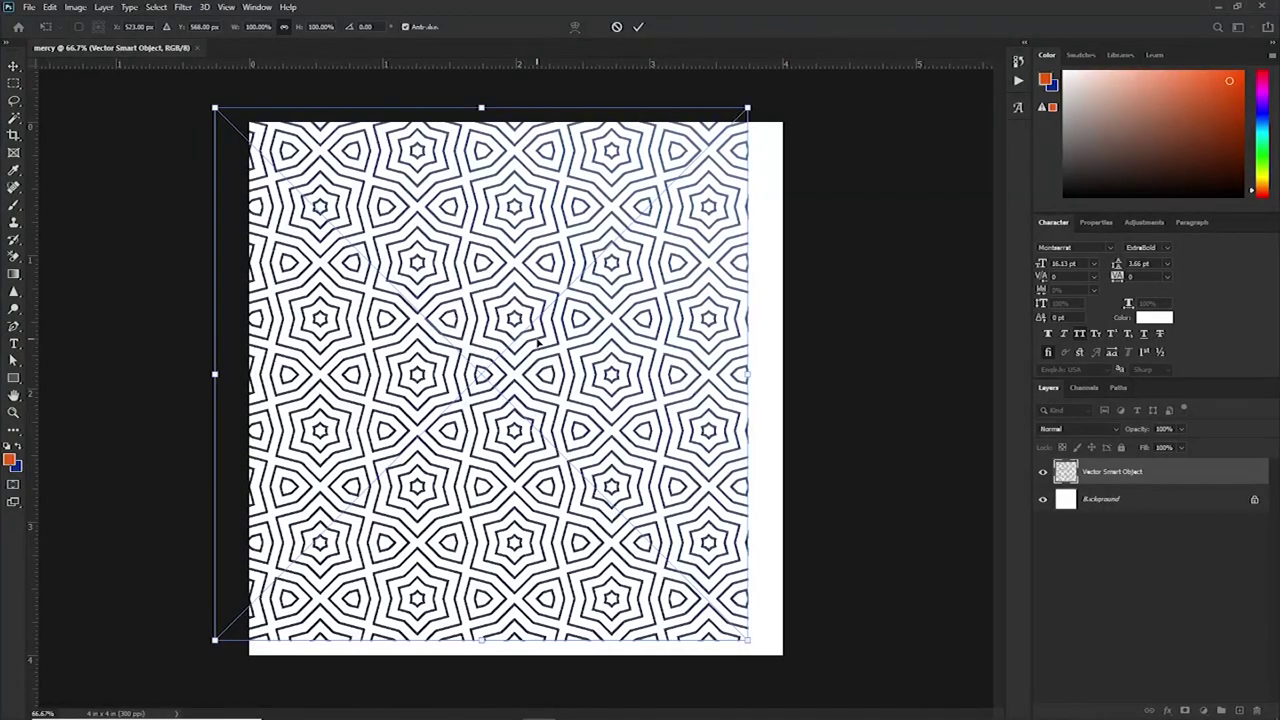
{"action": "left_click_drag", "start_coordinate": [537, 343], "coordinate": [570, 355]}
{"action": "left_click", "coordinate": [638, 27]}
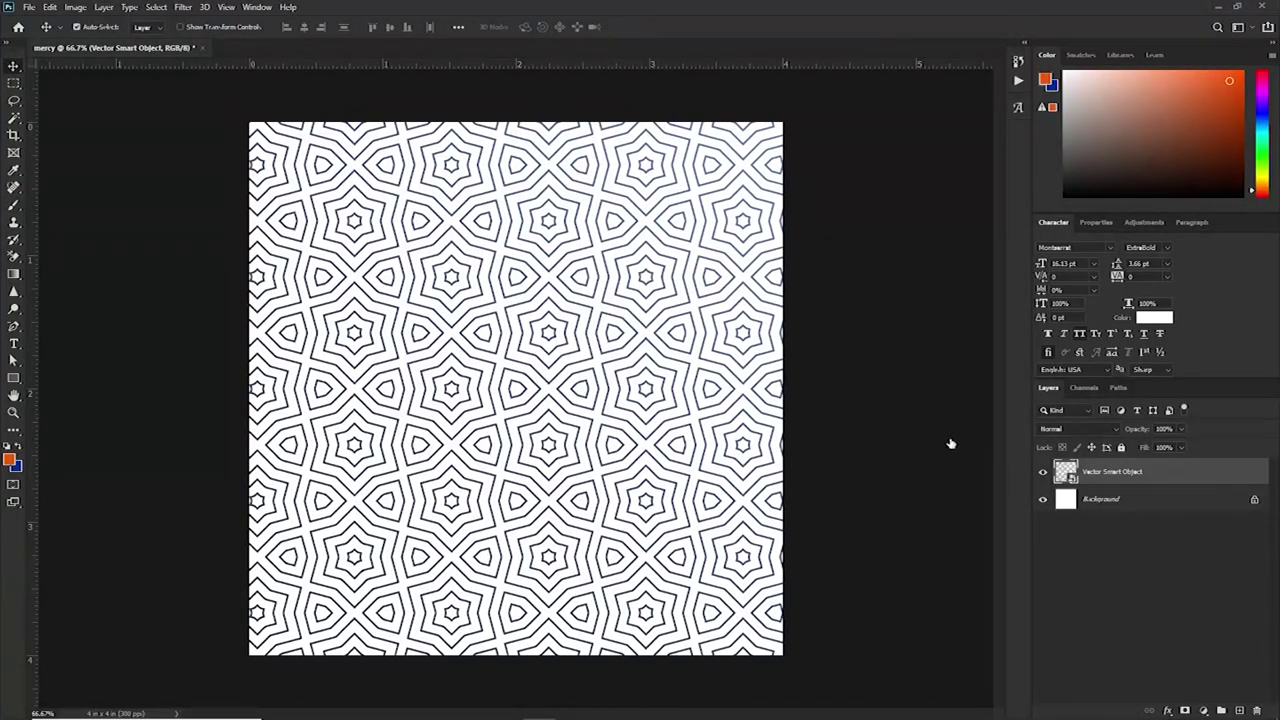
{"action": "left_click_drag", "start_coordinate": [712, 224], "coordinate": [538, 90]}
{"action": "left_click_drag", "start_coordinate": [803, 88], "coordinate": [751, 115]}
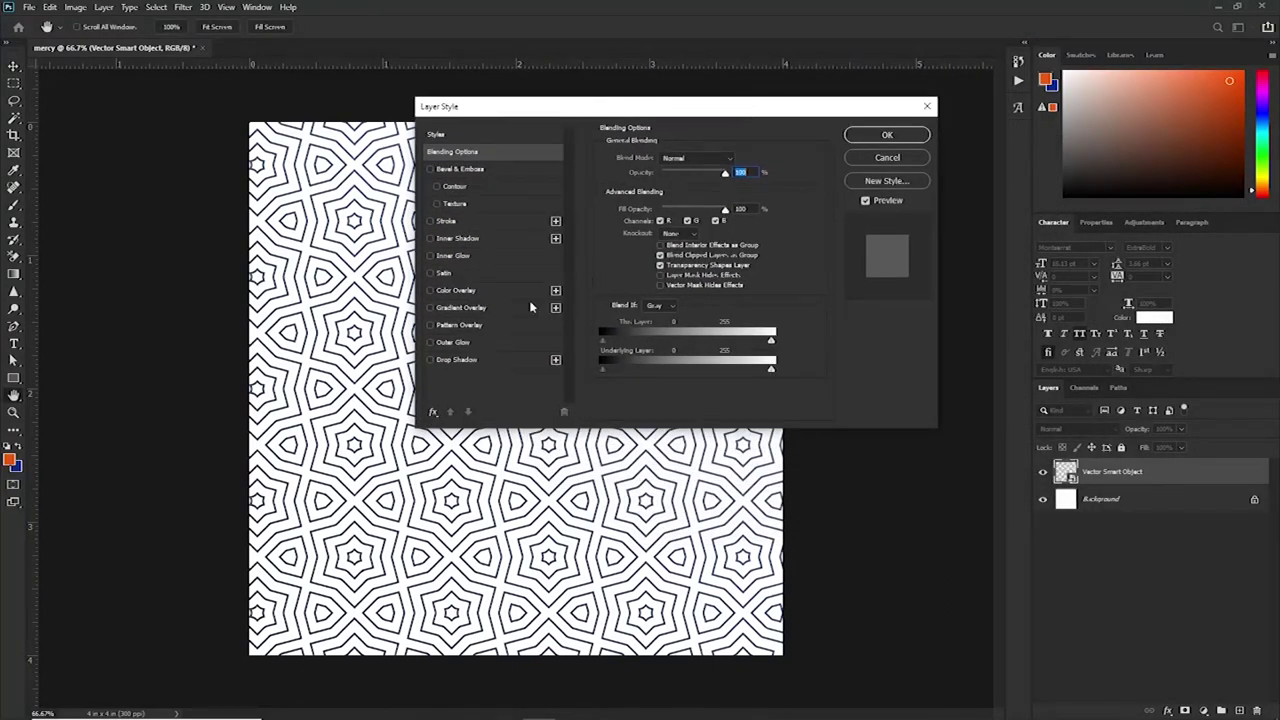
- Add a Color Overlay in light grey d3d3d3 to the star pattern layer
{"action": "left_click", "coordinate": [429, 290]}
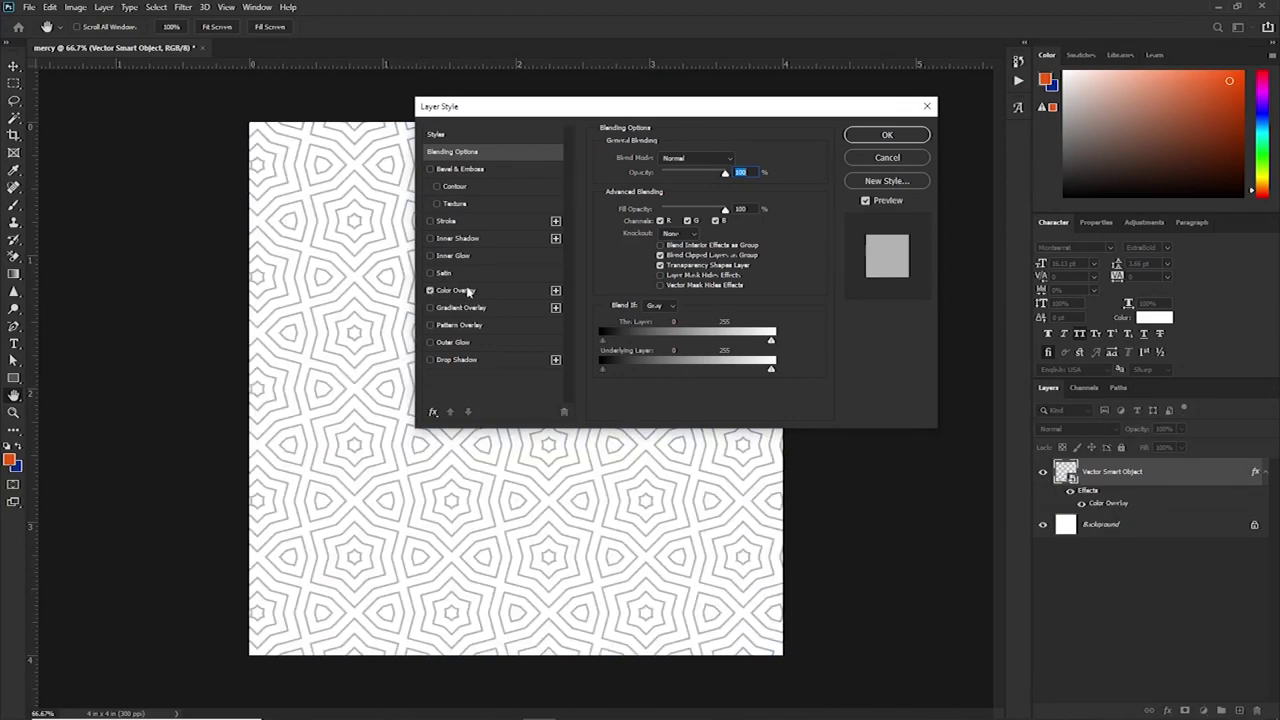
{"action": "left_click", "coordinate": [458, 290]}
{"action": "left_click", "coordinate": [737, 159]}
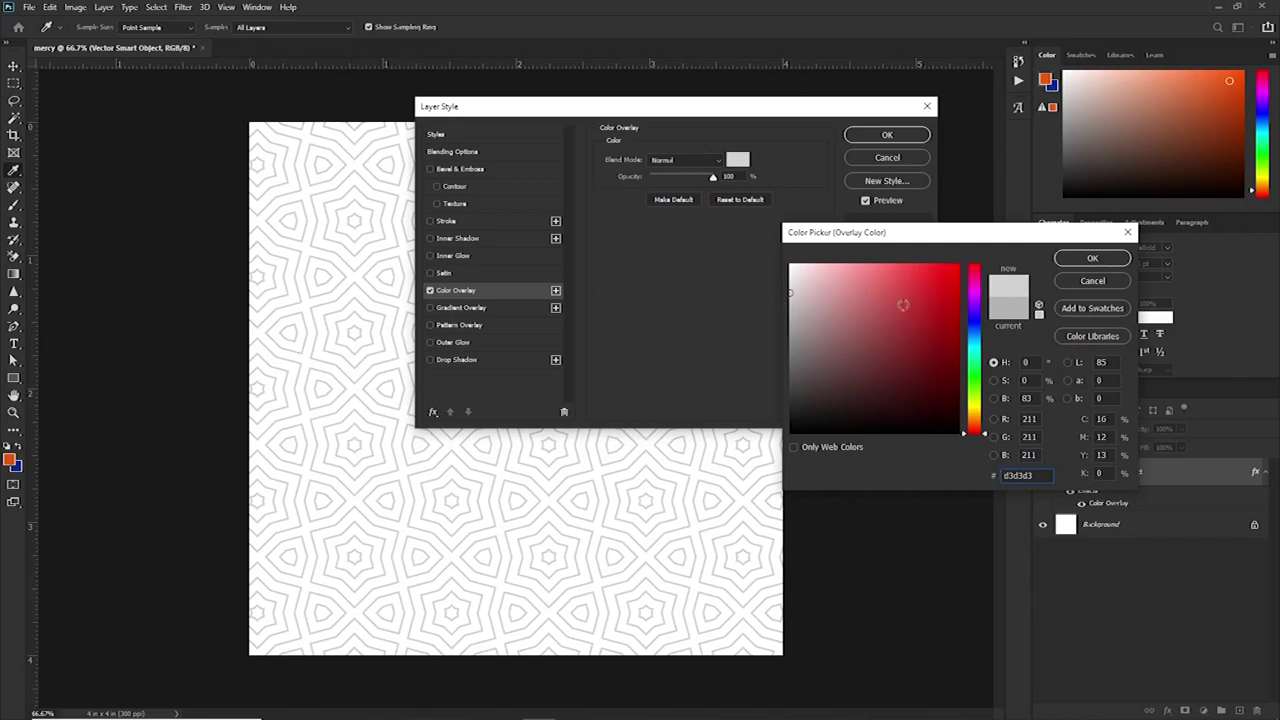
{"action": "left_click", "coordinate": [1088, 260]}
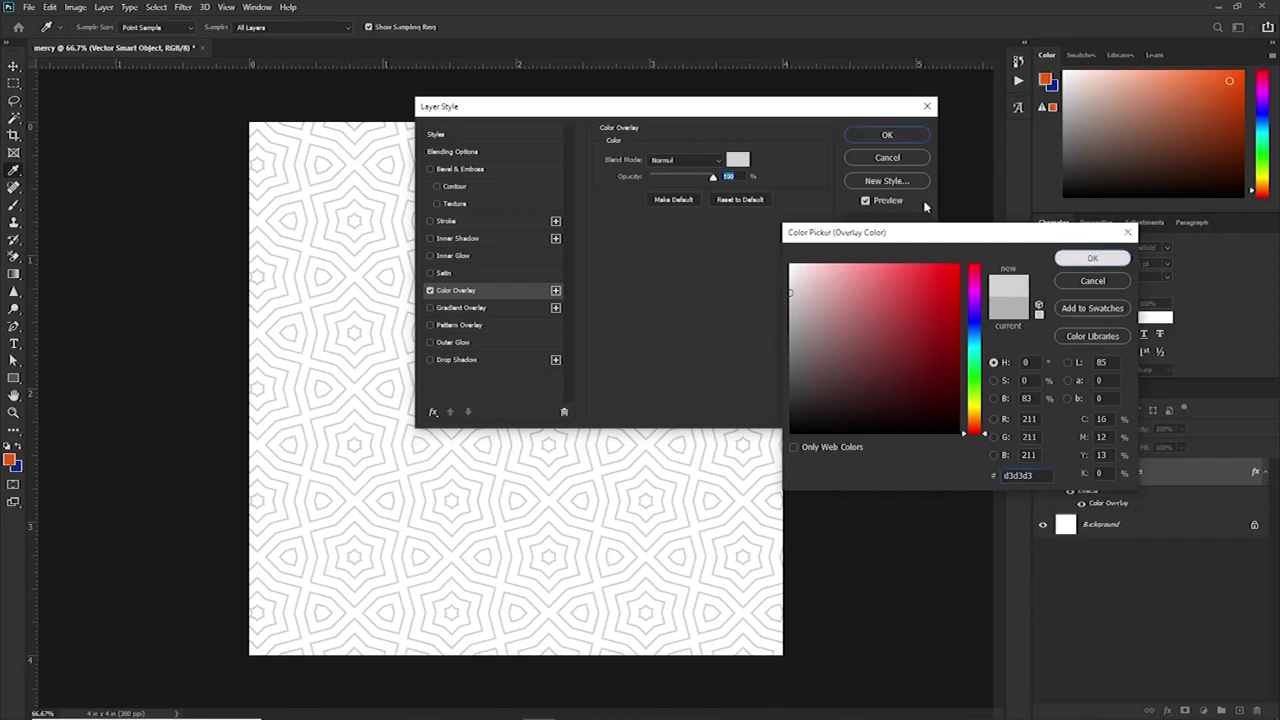
{"action": "left_click", "coordinate": [898, 134]}
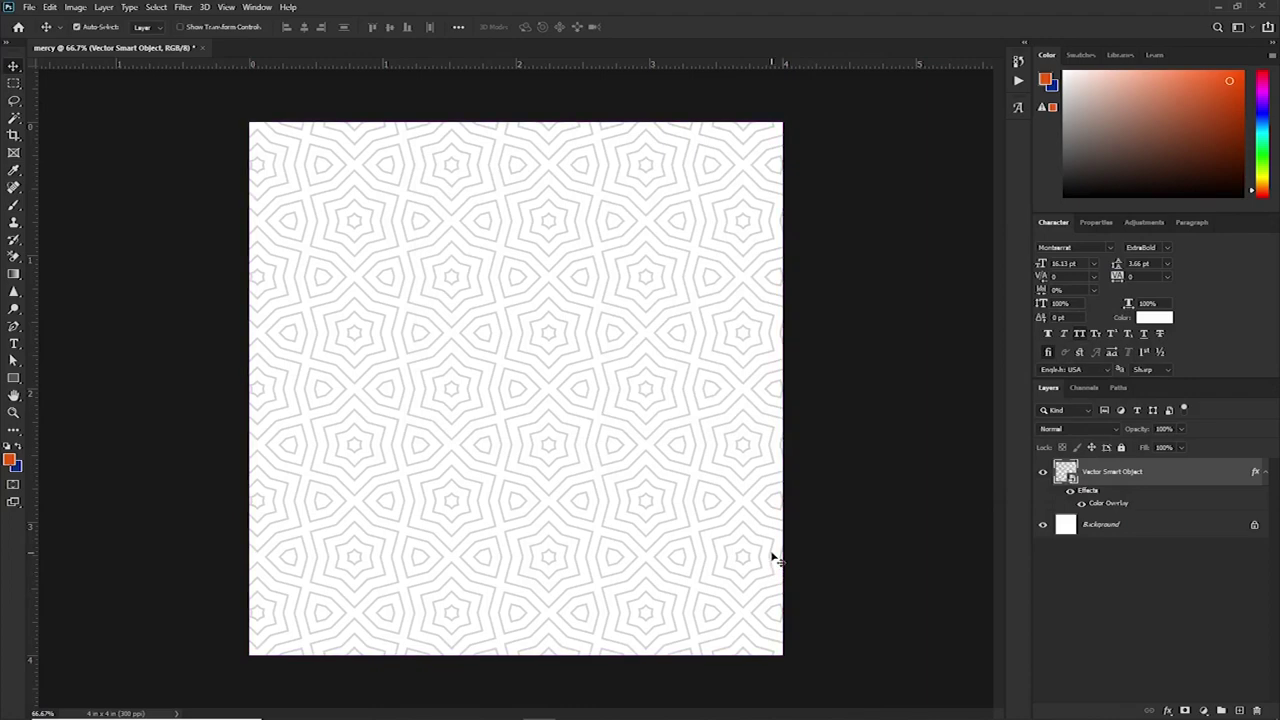
- Shrink the grey pattern layer and make duplicate copies of it
{"action": "key", "text": "ctrl+t"}
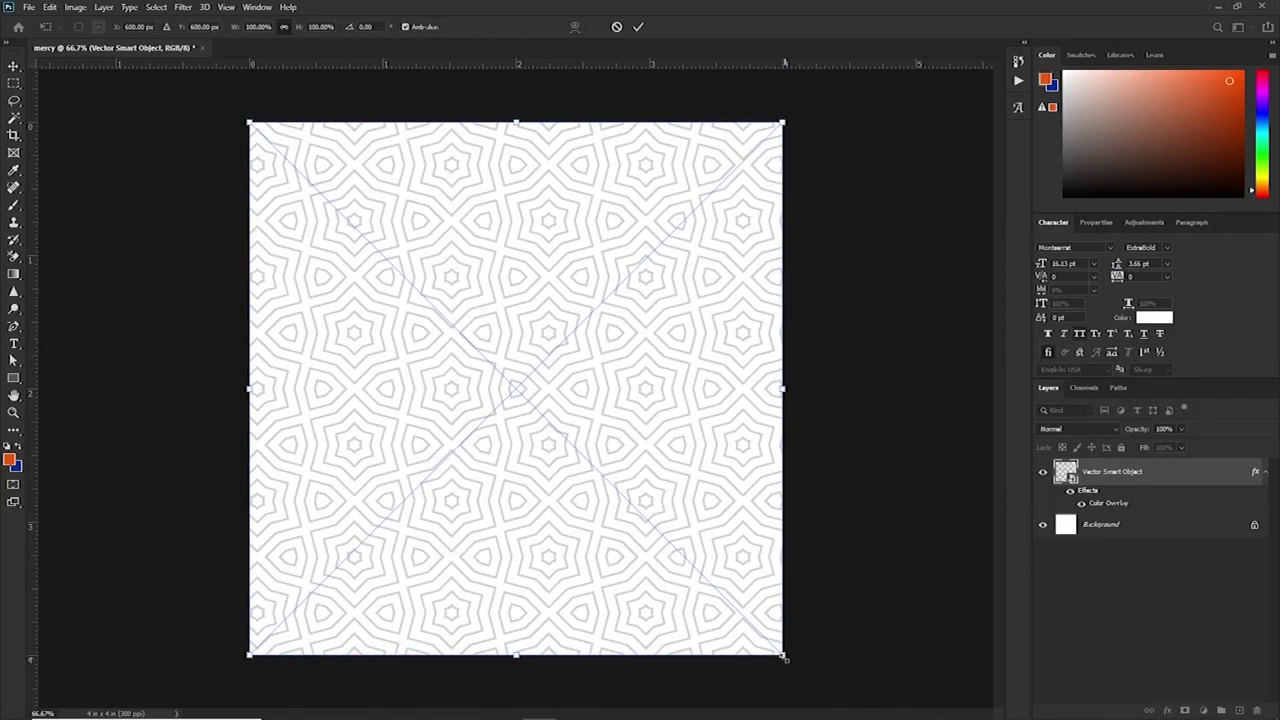
{"action": "left_click_drag", "start_coordinate": [785, 657], "coordinate": [590, 651]}
{"action": "key", "text": "Return"}
{"action": "key", "text": "ctrl+plus"}
{"action": "key", "text": "ctrl+plus"}
{"action": "key", "text": "ctrl+minus"}
{"action": "key", "text": "ctrl+minus"}
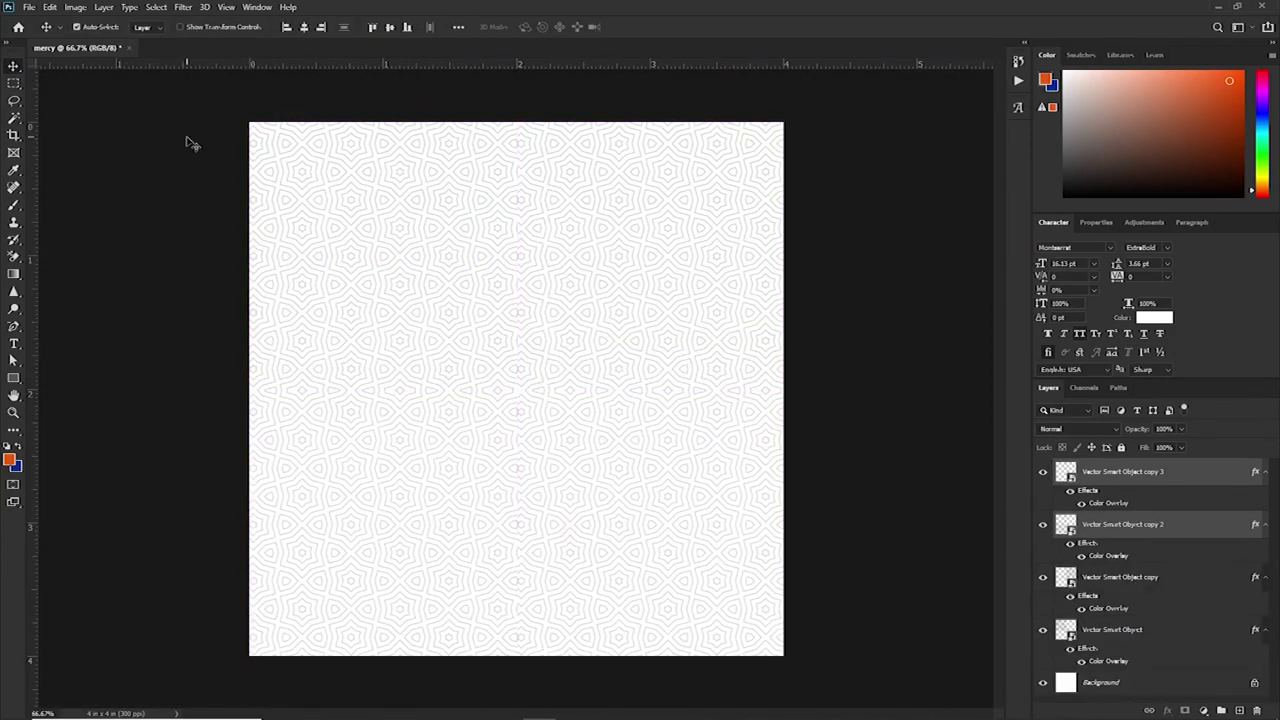
- Group the four pattern layers and name the group 'pattern'
{"action": "left_click_drag", "start_coordinate": [194, 134], "coordinate": [777, 628]}
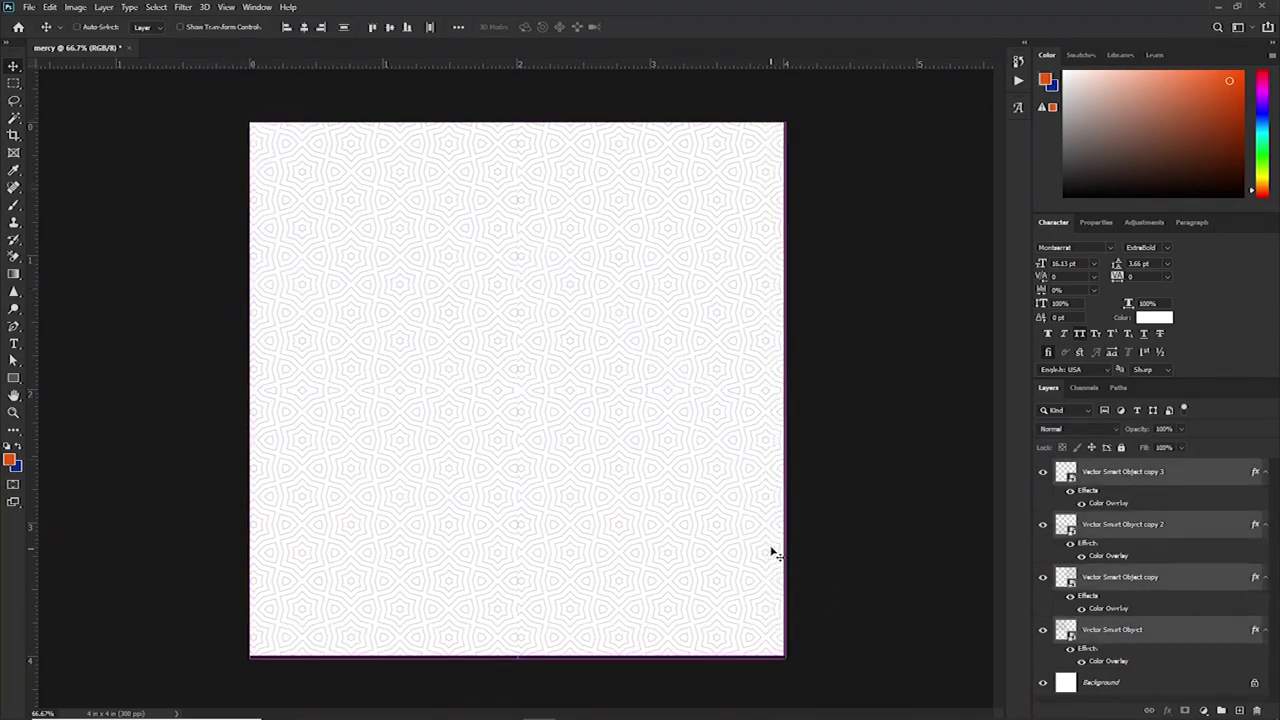
{"action": "key", "text": "ctrl+g"}
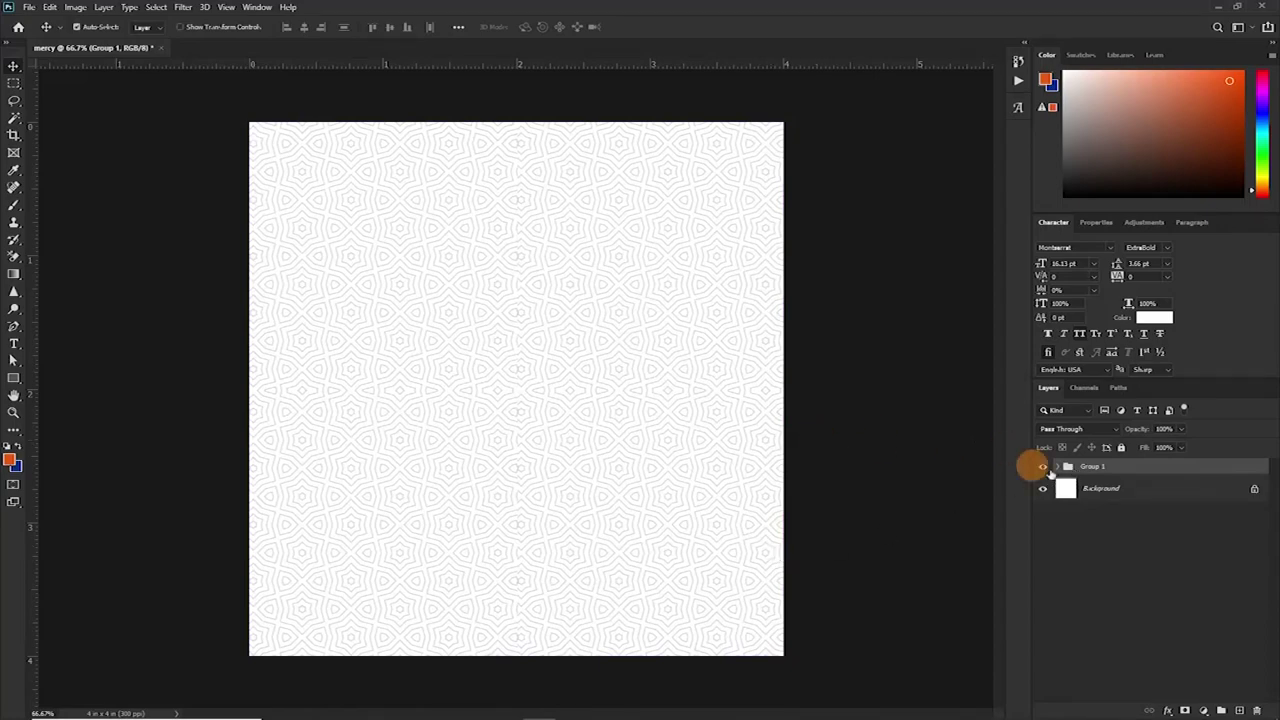
{"action": "double_click", "coordinate": [1092, 466]}
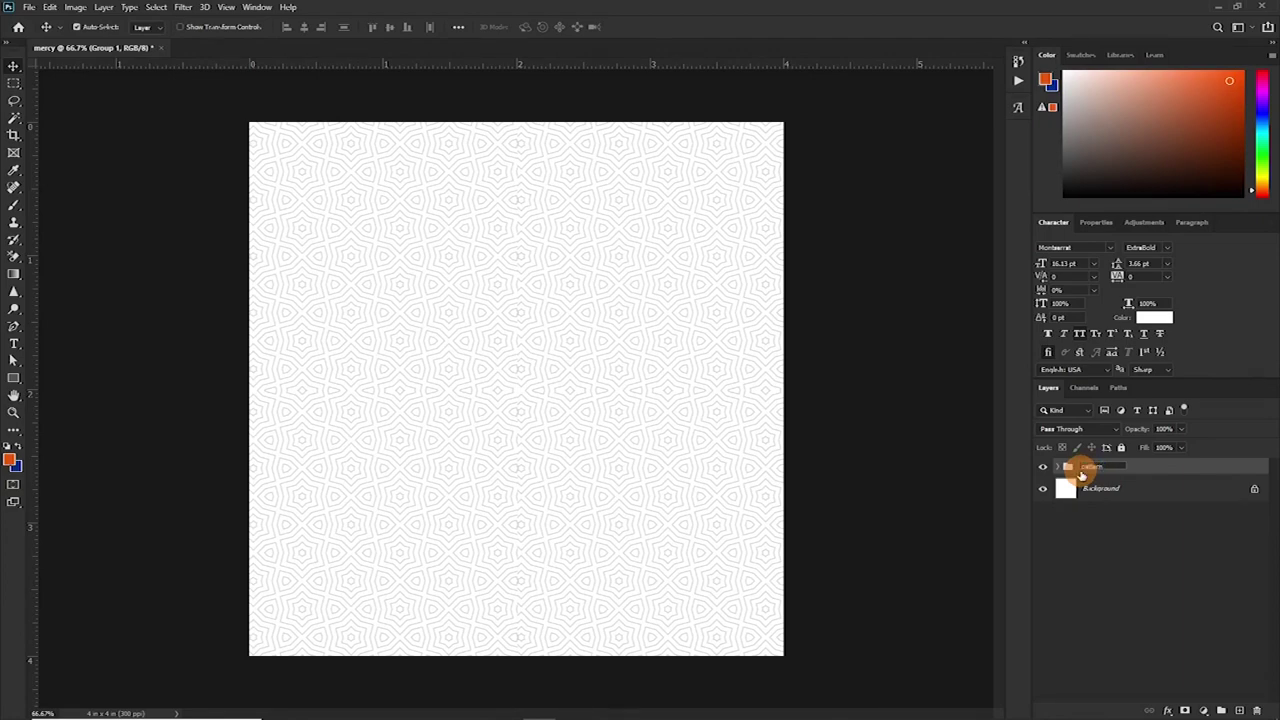
{"action": "left_click", "coordinate": [16, 68]}
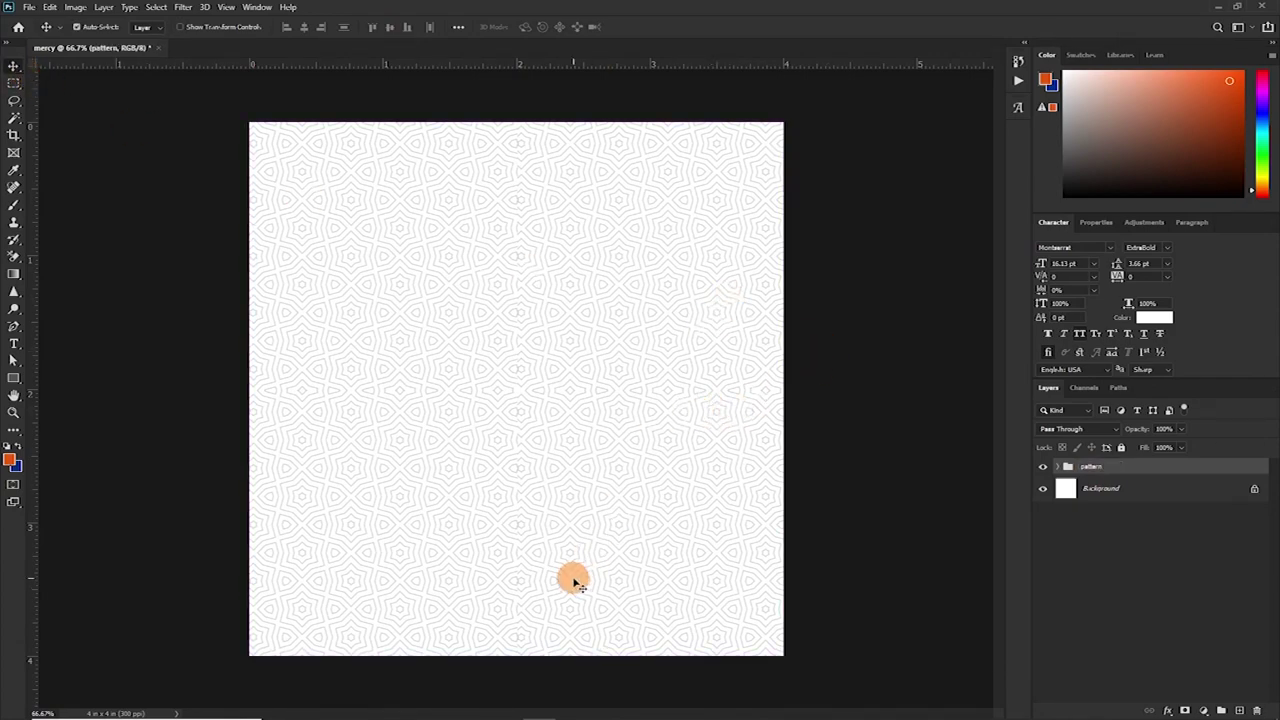
- Drag the portrait photo from the church flyer folder into the document
{"action": "mouse_move", "coordinate": [510, 712]}
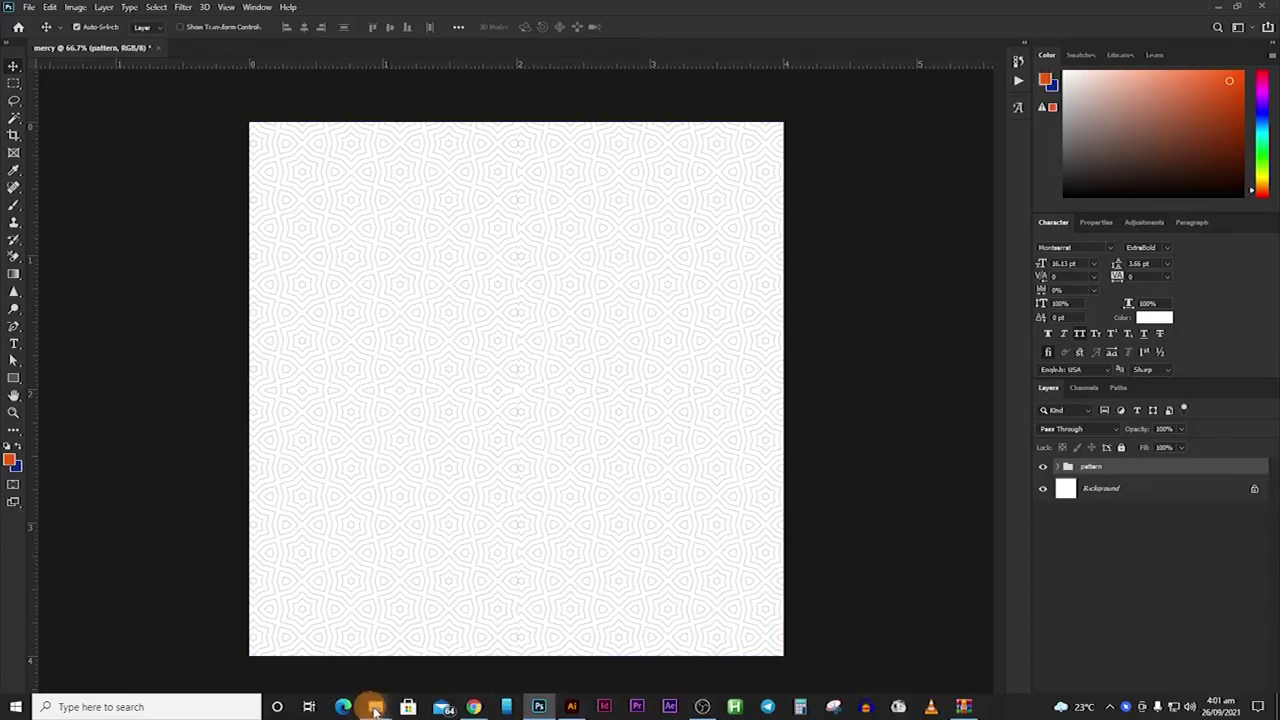
{"action": "mouse_move", "coordinate": [377, 708]}
{"action": "left_click", "coordinate": [303, 640]}
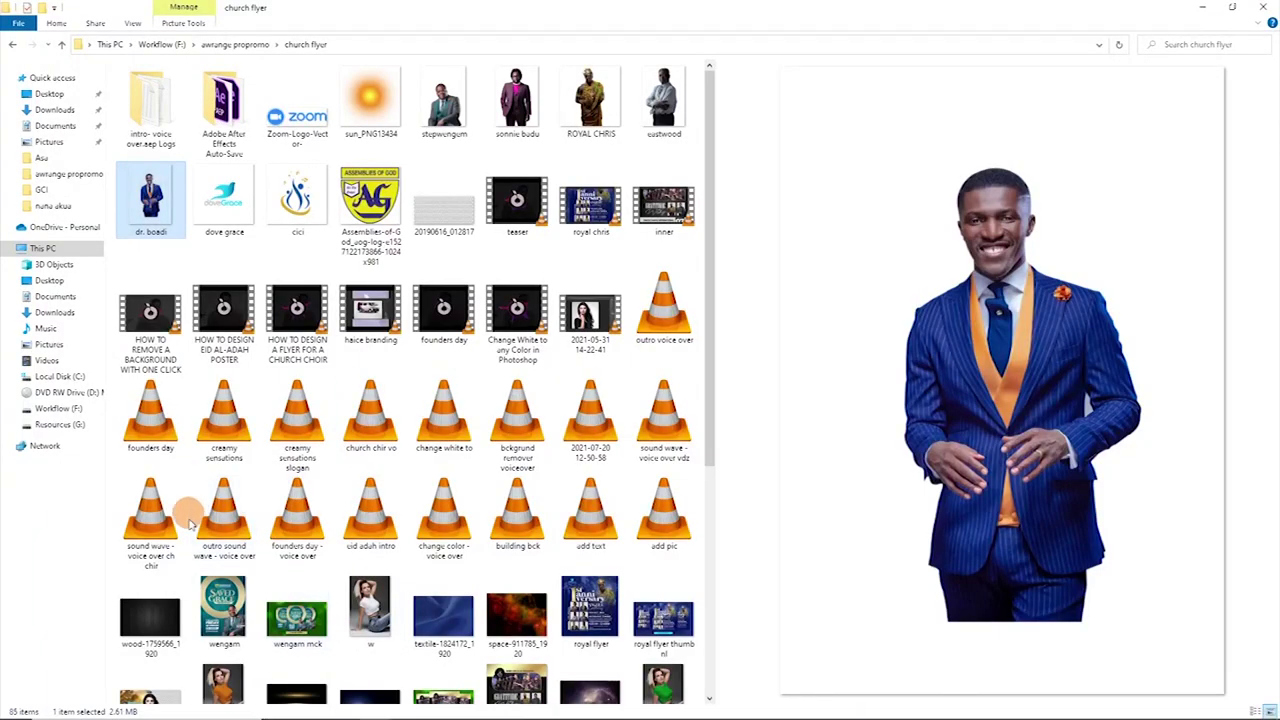
{"action": "left_click_drag", "start_coordinate": [170, 200], "coordinate": [380, 470]}
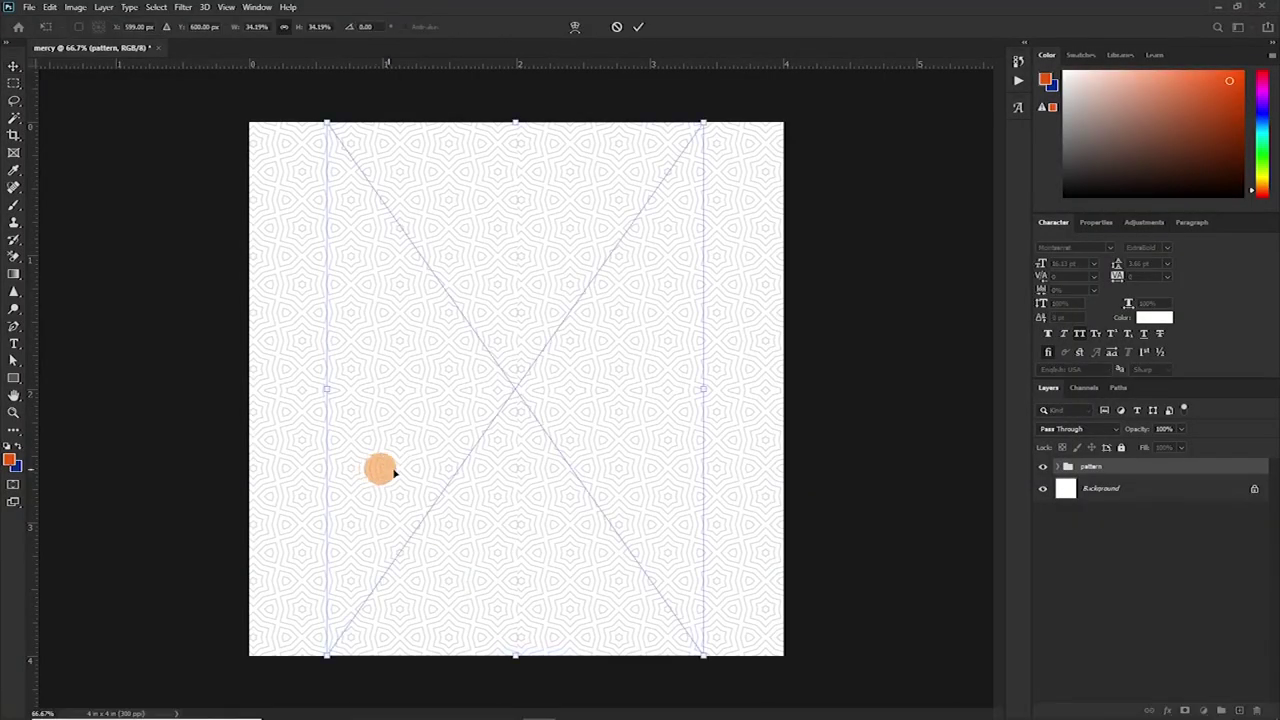
- Place the portrait photo at the lower left, scale it to about 120% and nudge it left
{"action": "left_click_drag", "start_coordinate": [545, 340], "coordinate": [357, 422]}
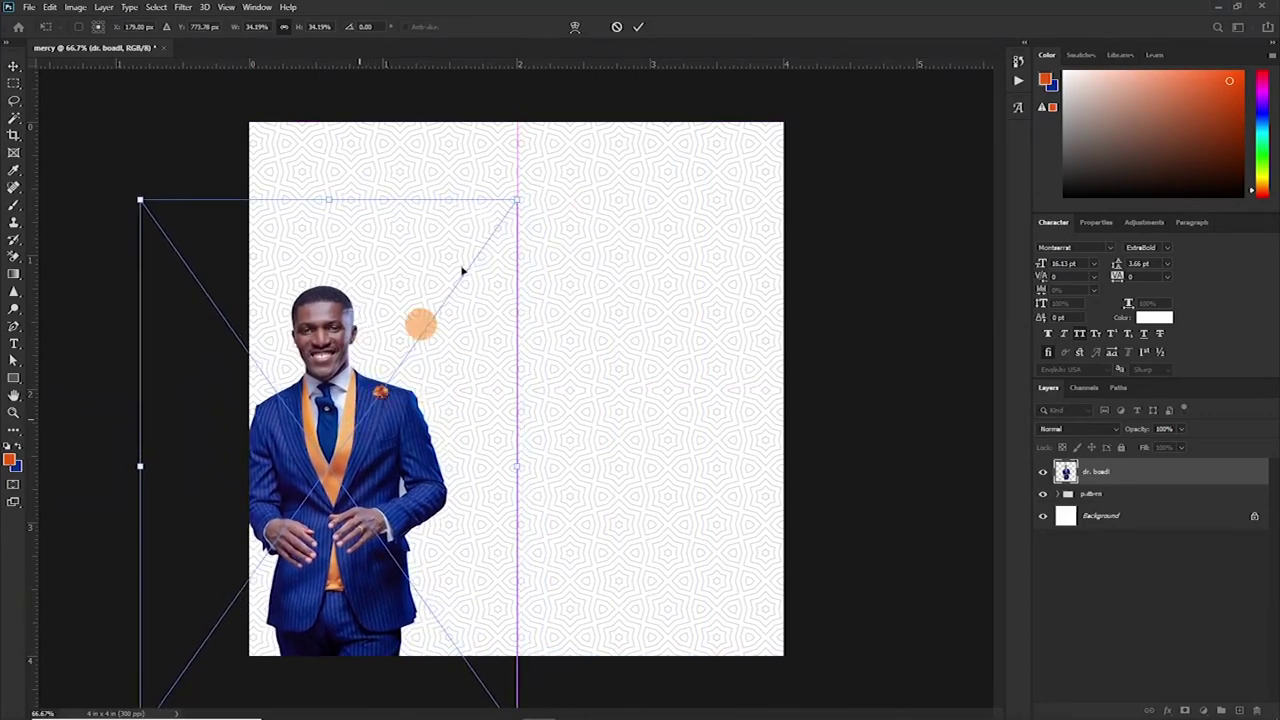
{"action": "left_click", "coordinate": [638, 28]}
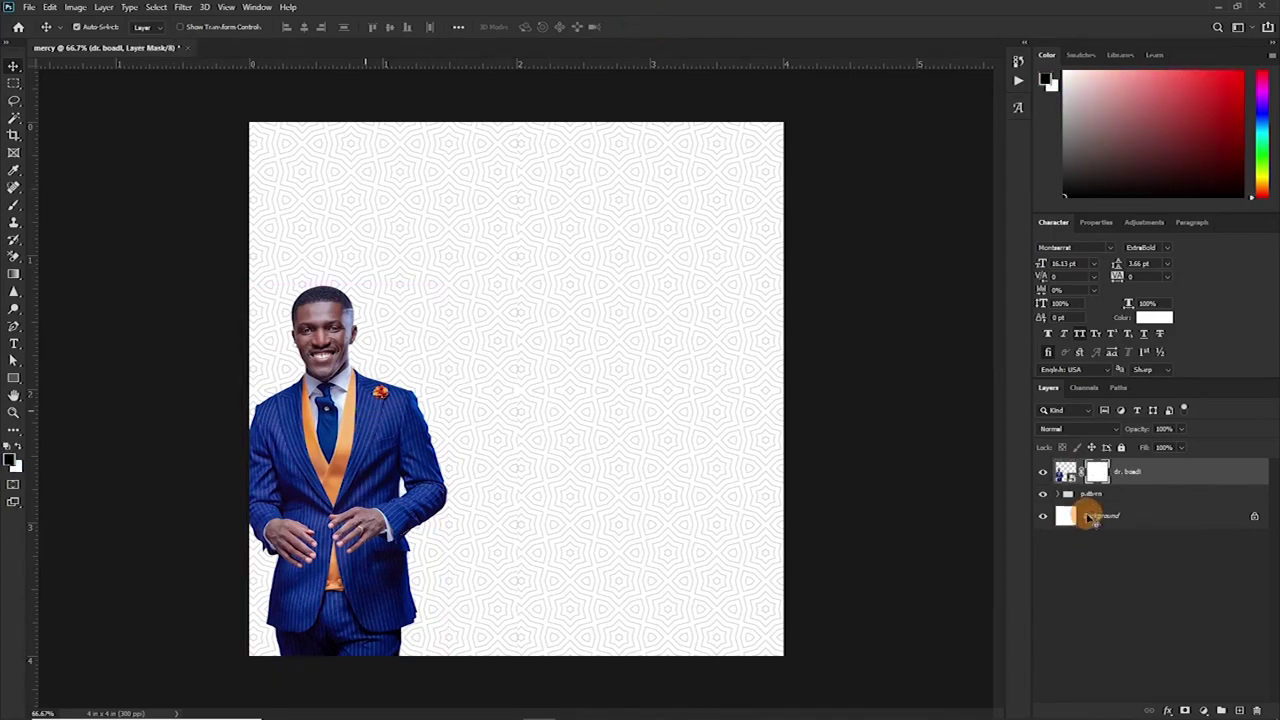
{"action": "key", "text": "ctrl+t"}
{"action": "left_click_drag", "start_coordinate": [517, 197], "coordinate": [593, 91]}
{"action": "left_click_drag", "start_coordinate": [446, 378], "coordinate": [429, 314]}
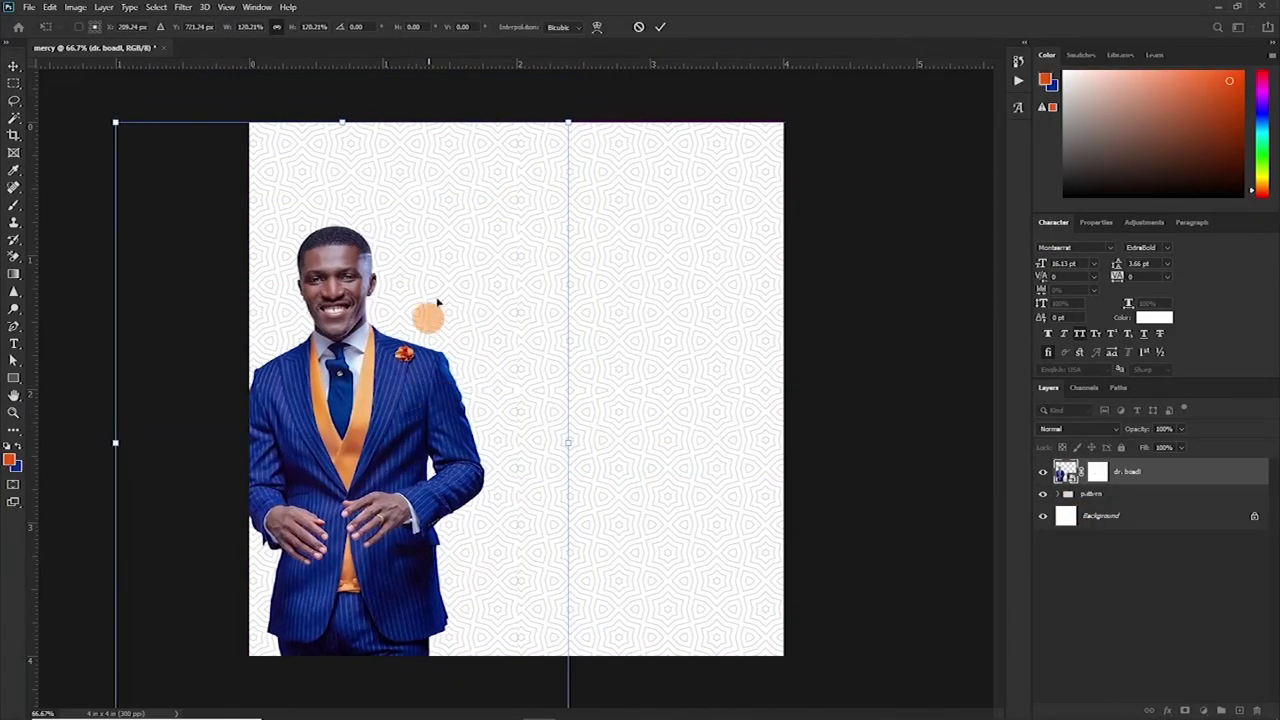
{"action": "key", "text": "Return"}
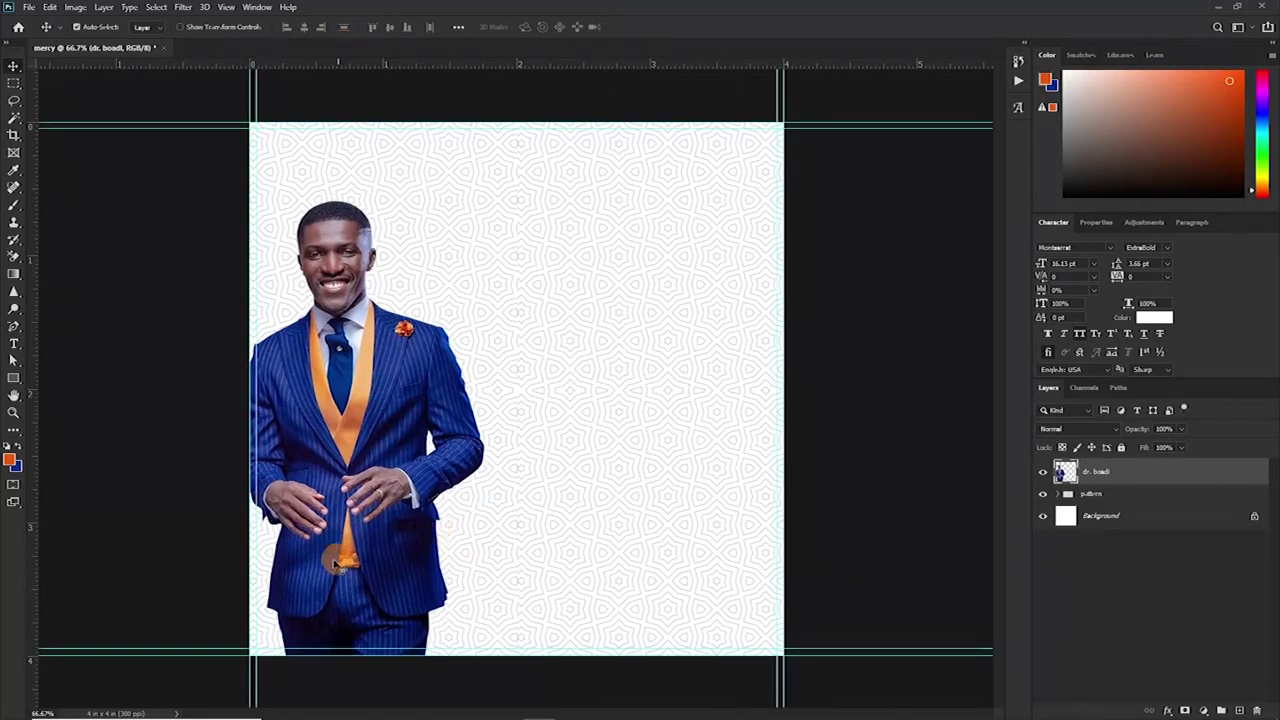
- Add the title text in orange e95913 with All Caps off so it reads 'Grant'
{"action": "key", "text": "t"}
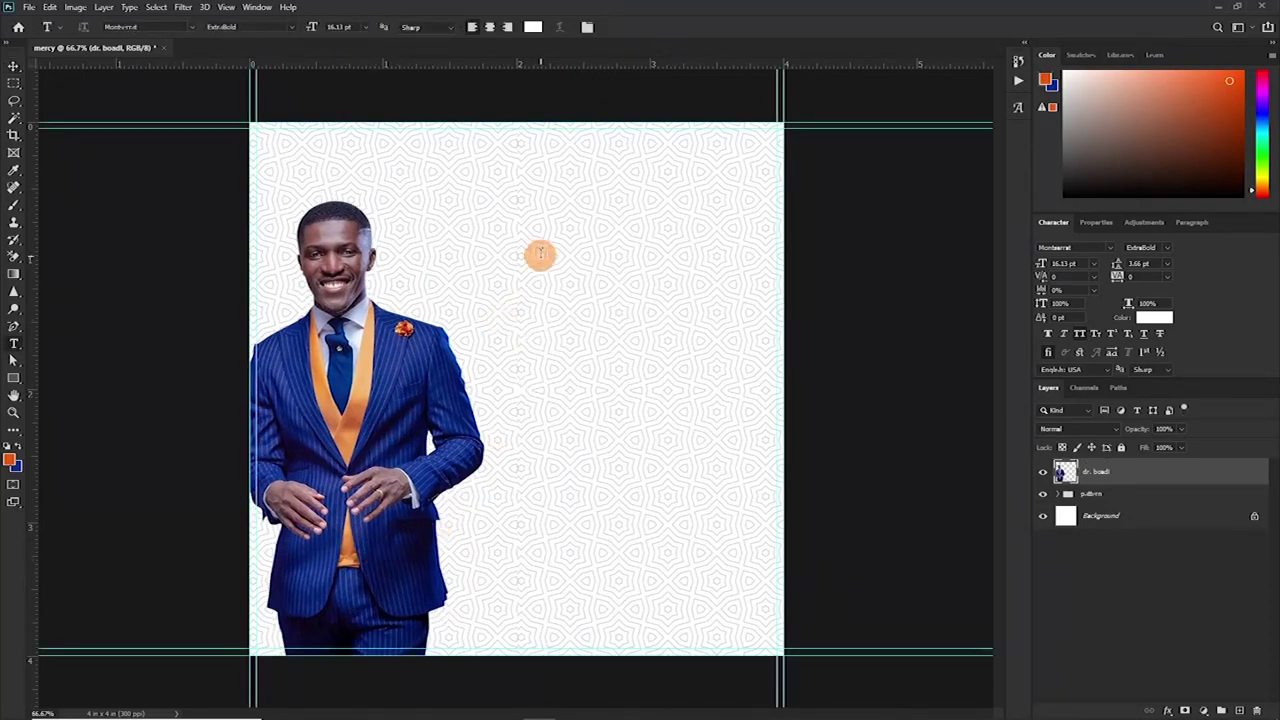
{"action": "left_click", "coordinate": [518, 254]}
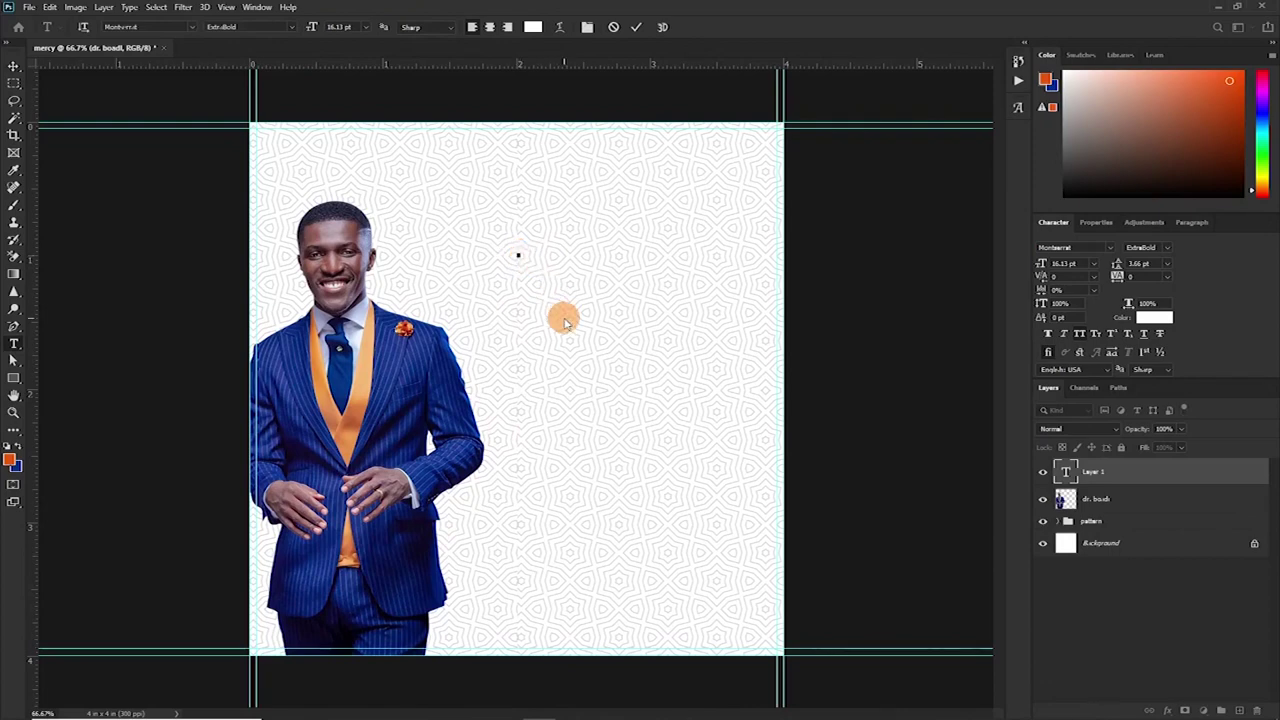
{"action": "type", "text": "MERCY"}
{"action": "left_click", "coordinate": [636, 27]}
{"action": "left_click", "coordinate": [1154, 317]}
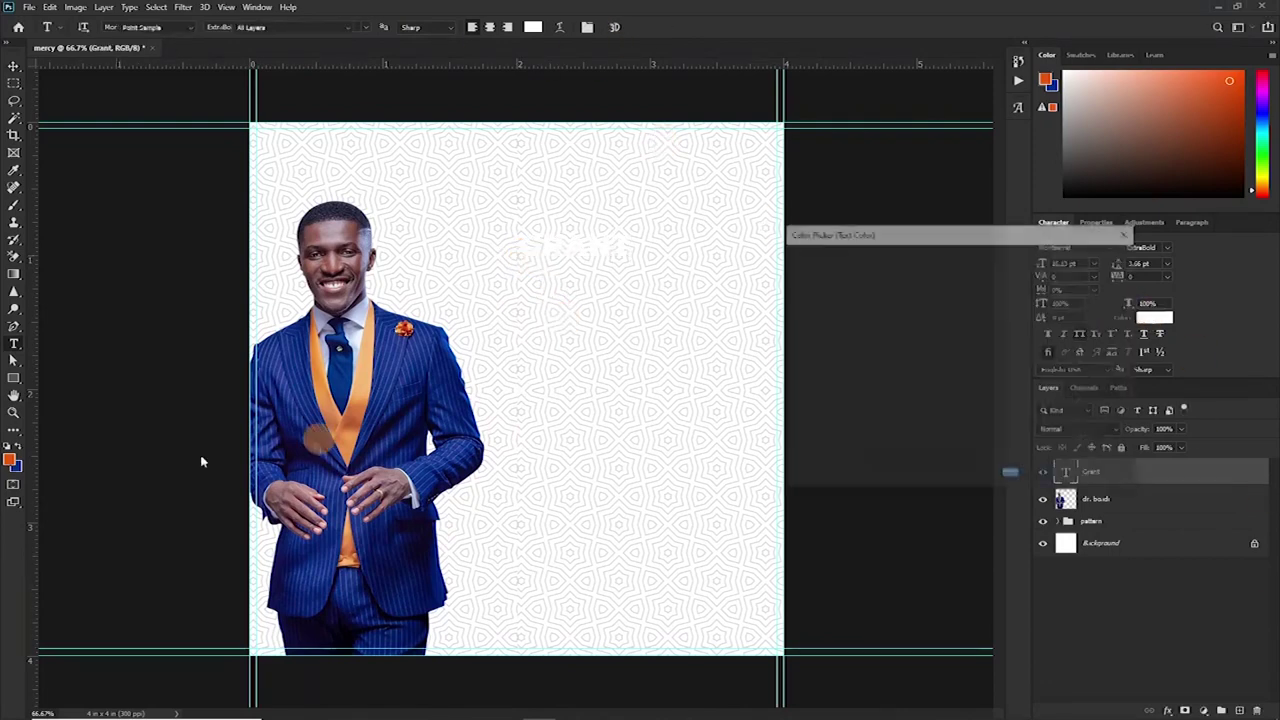
{"action": "left_click", "coordinate": [1092, 258]}
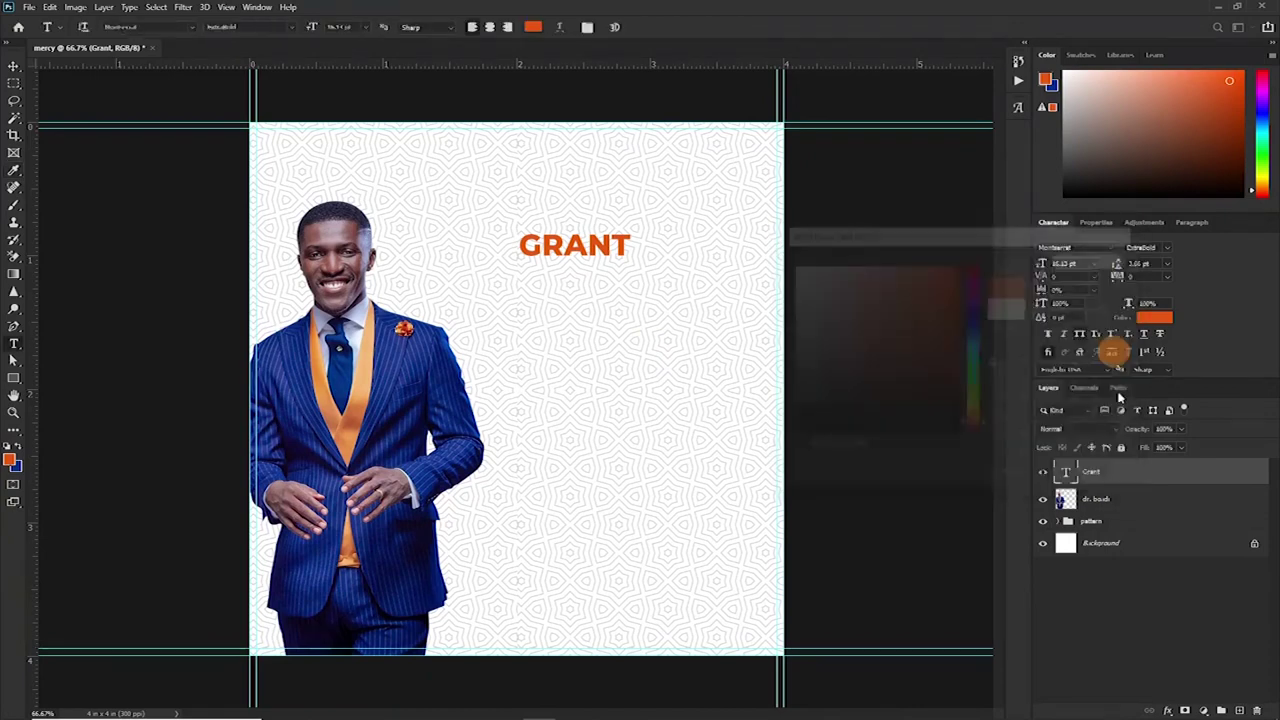
{"action": "left_click", "coordinate": [1080, 334]}
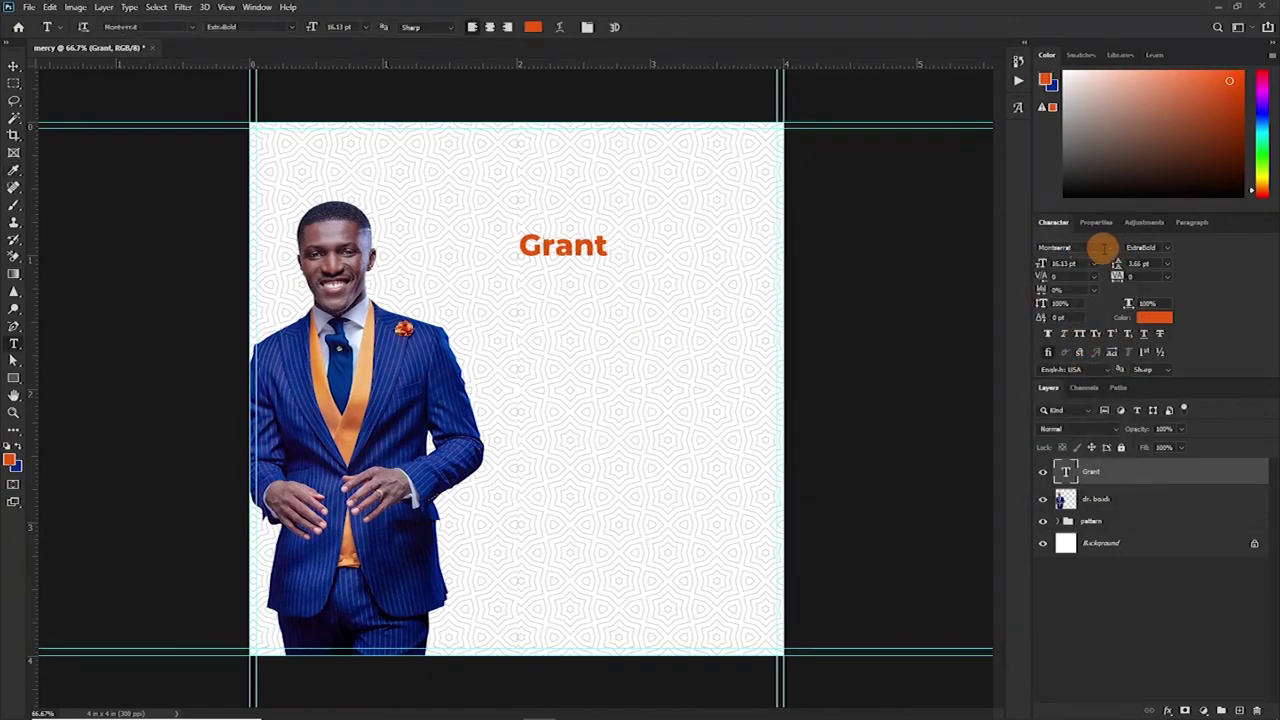
- Set Grant in Magneburg at 60 pt, place it right of the man, and duplicate it below
{"action": "left_click", "coordinate": [1108, 248]}
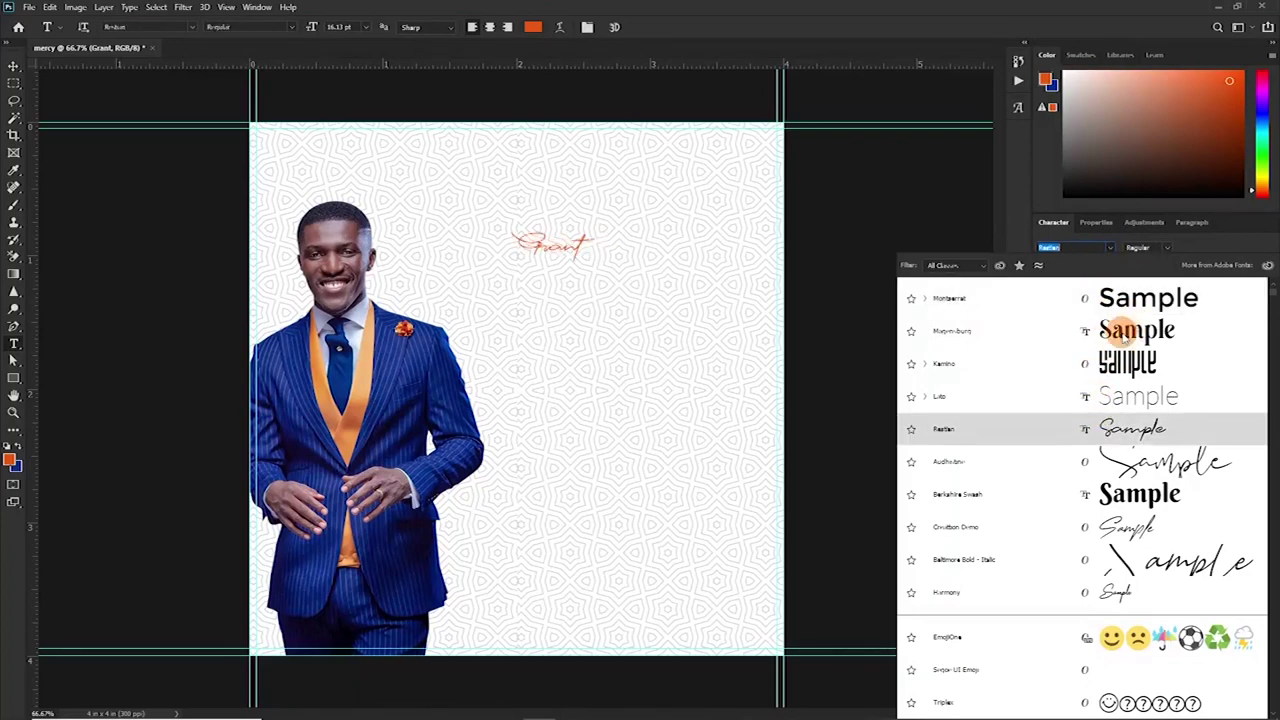
{"action": "left_click", "coordinate": [1120, 336]}
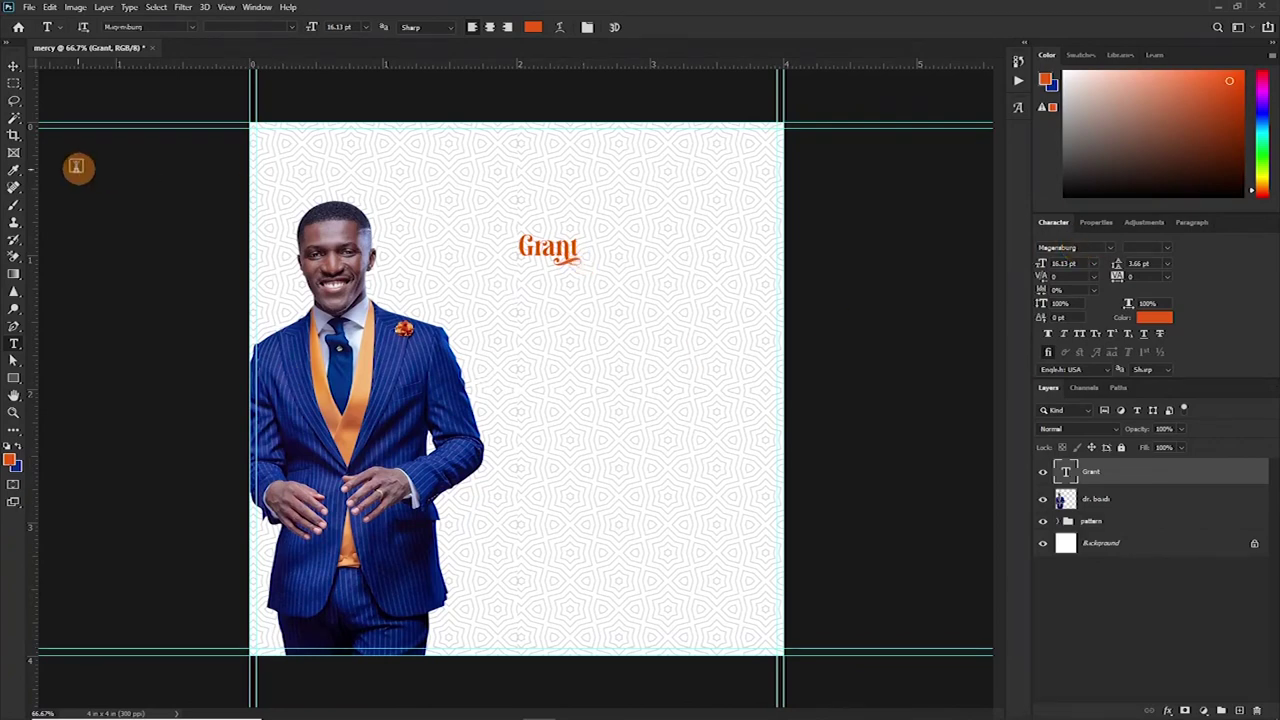
{"action": "left_click", "coordinate": [13, 64]}
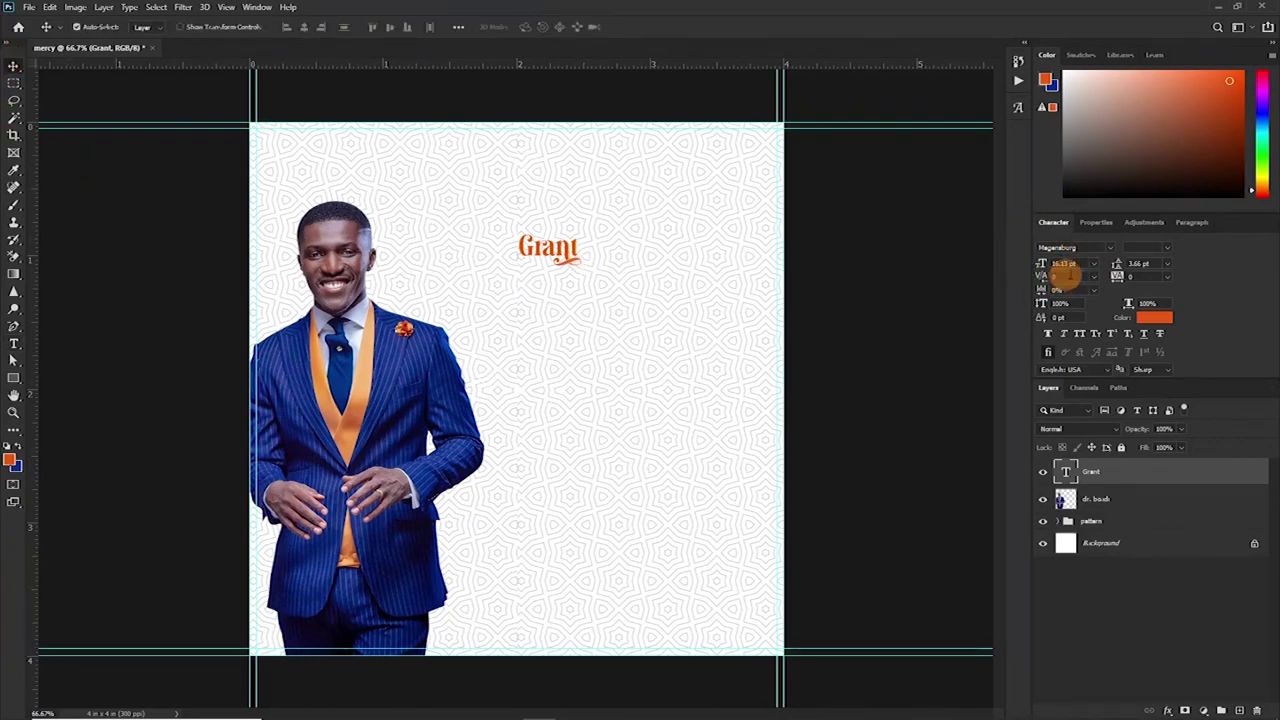
{"action": "left_click", "coordinate": [1094, 263]}
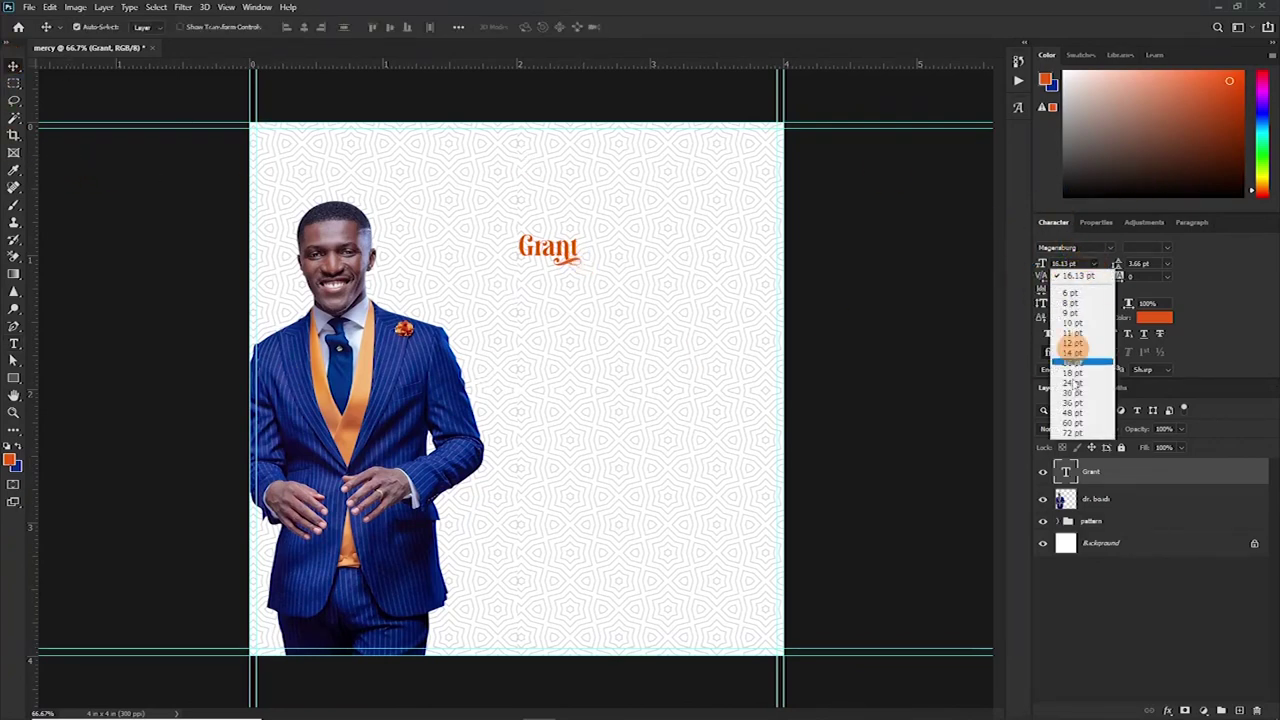
{"action": "left_click", "coordinate": [1071, 422]}
{"action": "left_click_drag", "start_coordinate": [672, 238], "coordinate": [645, 260]}
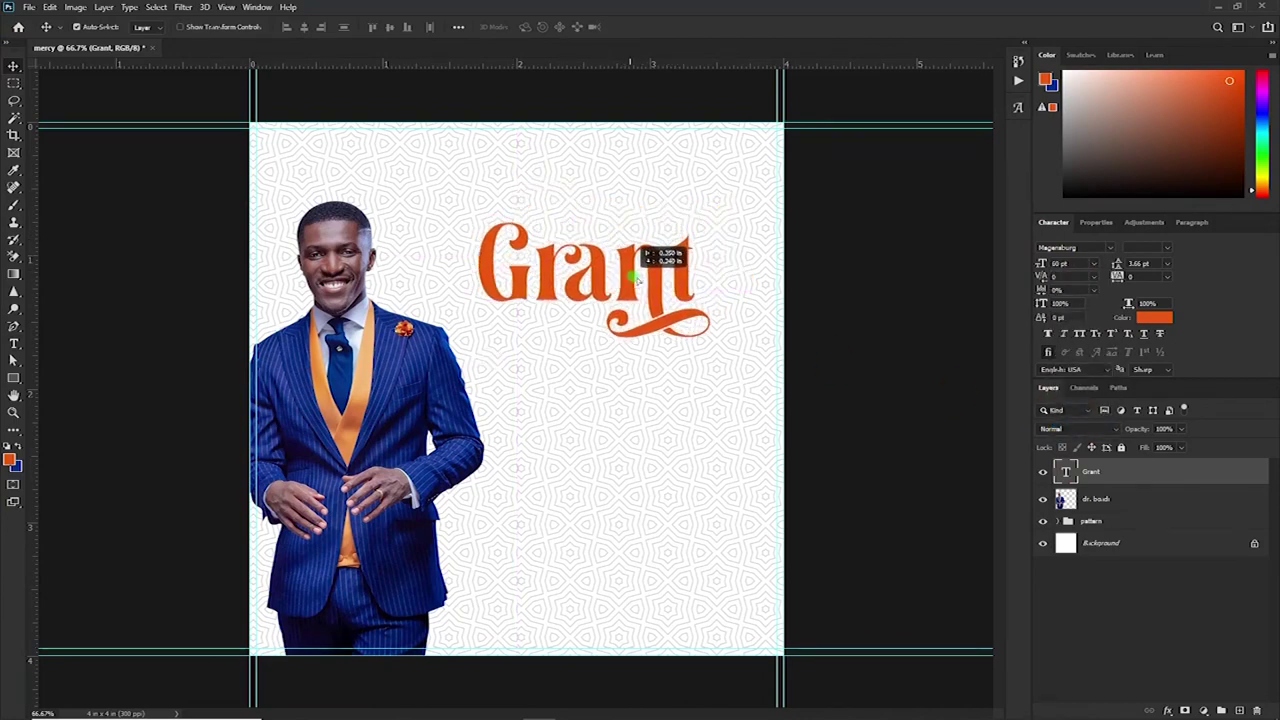
{"action": "mouse_move", "coordinate": [636, 279]}
{"action": "left_mouse_down"}
{"action": "mouse_move", "coordinate": [650, 278]}
{"action": "mouse_move", "coordinate": [648, 291]}
{"action": "left_mouse_up"}
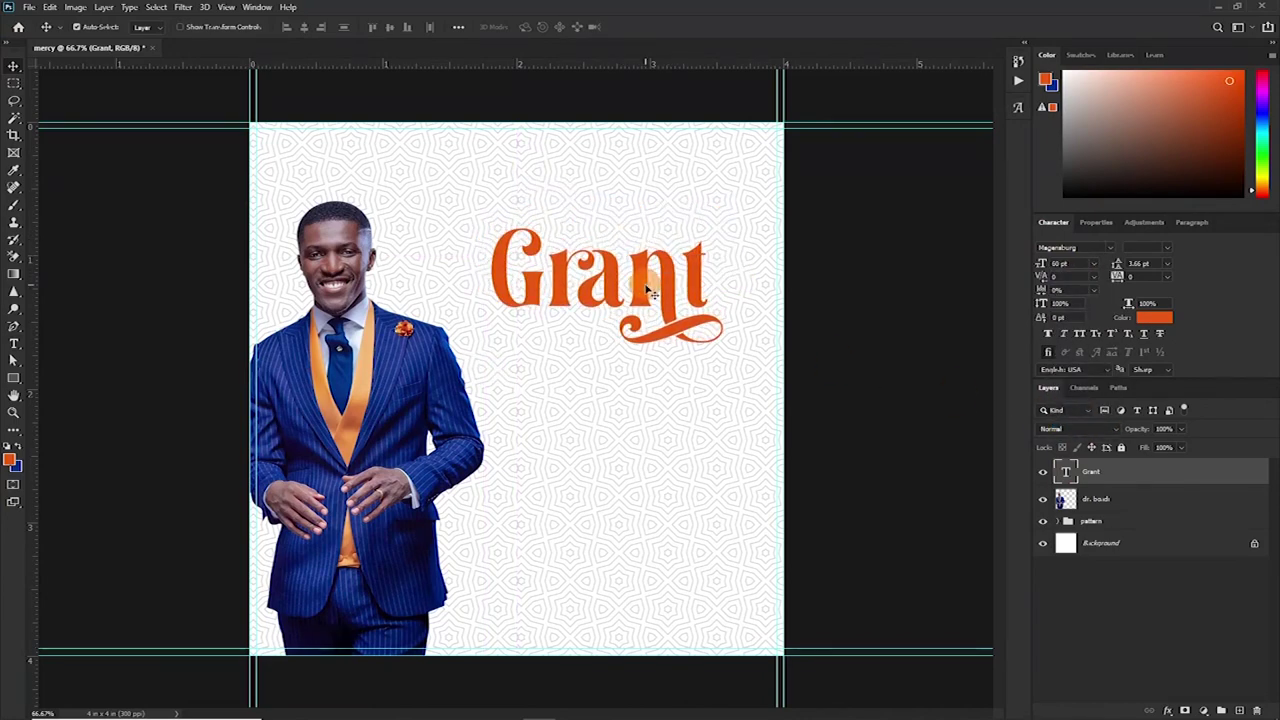
{"action": "key", "text": "ctrl+j"}
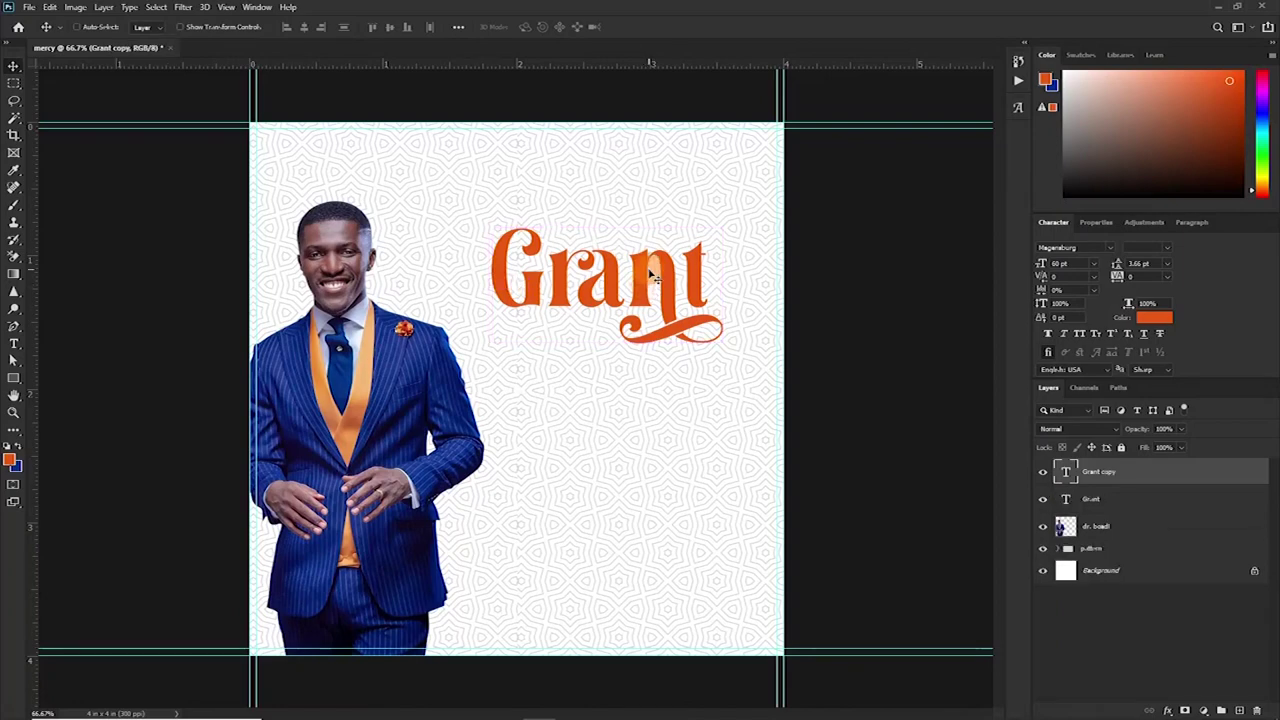
{"action": "left_click_drag", "start_coordinate": [651, 276], "coordinate": [652, 388]}
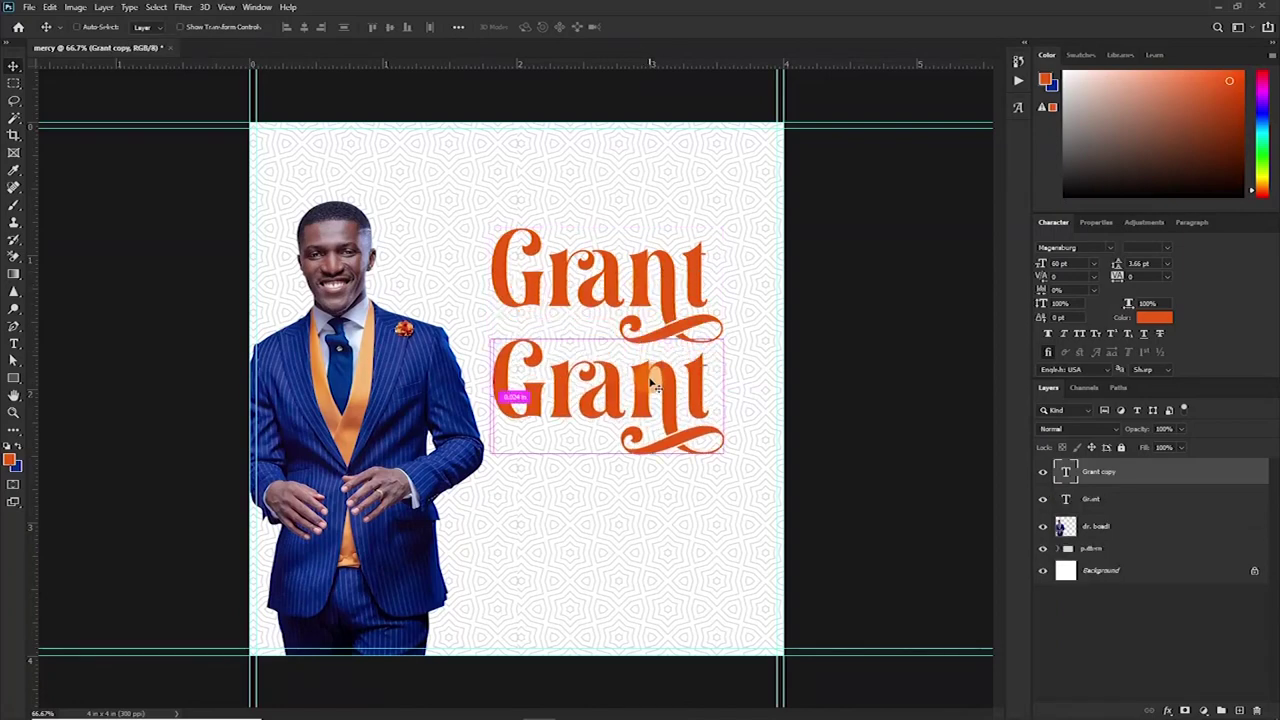
- Retype the copy as 'Mercy' with -25 tracking and move it up under Grant
{"action": "double_click", "coordinate": [652, 386]}
{"action": "type", "text": "Mercy"}
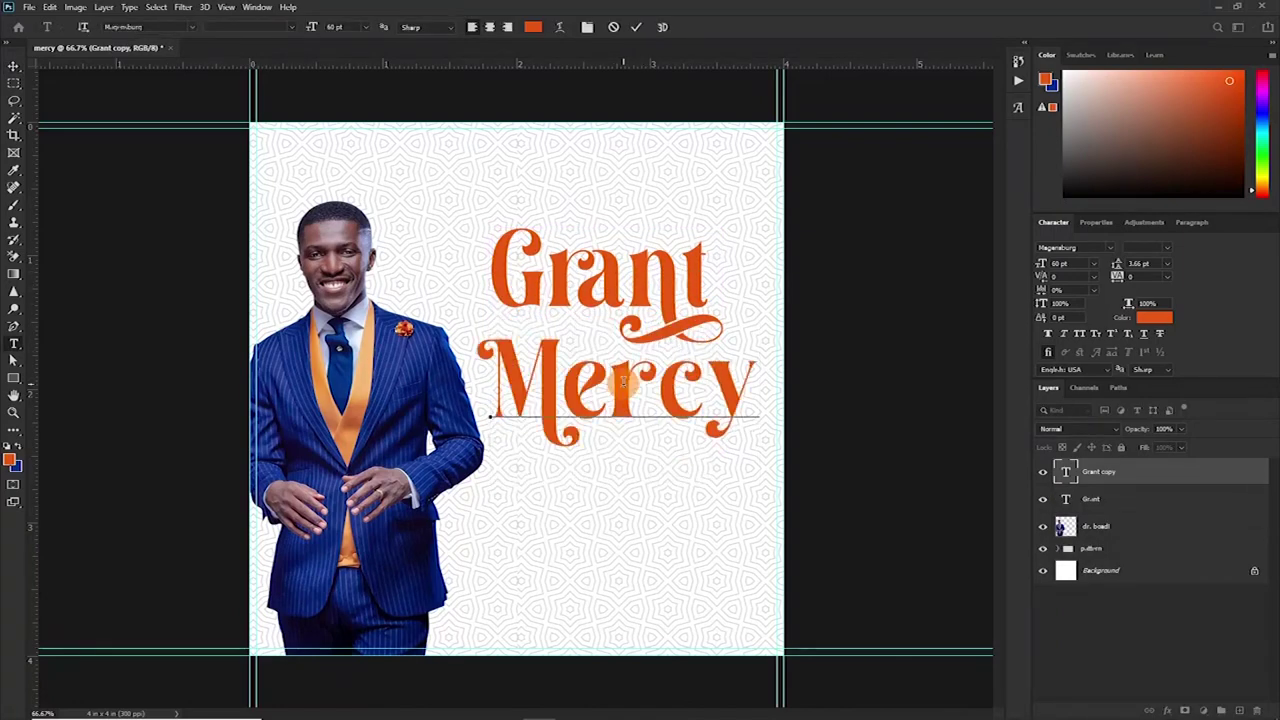
{"action": "left_click", "coordinate": [636, 27]}
{"action": "left_click", "coordinate": [1166, 276]}
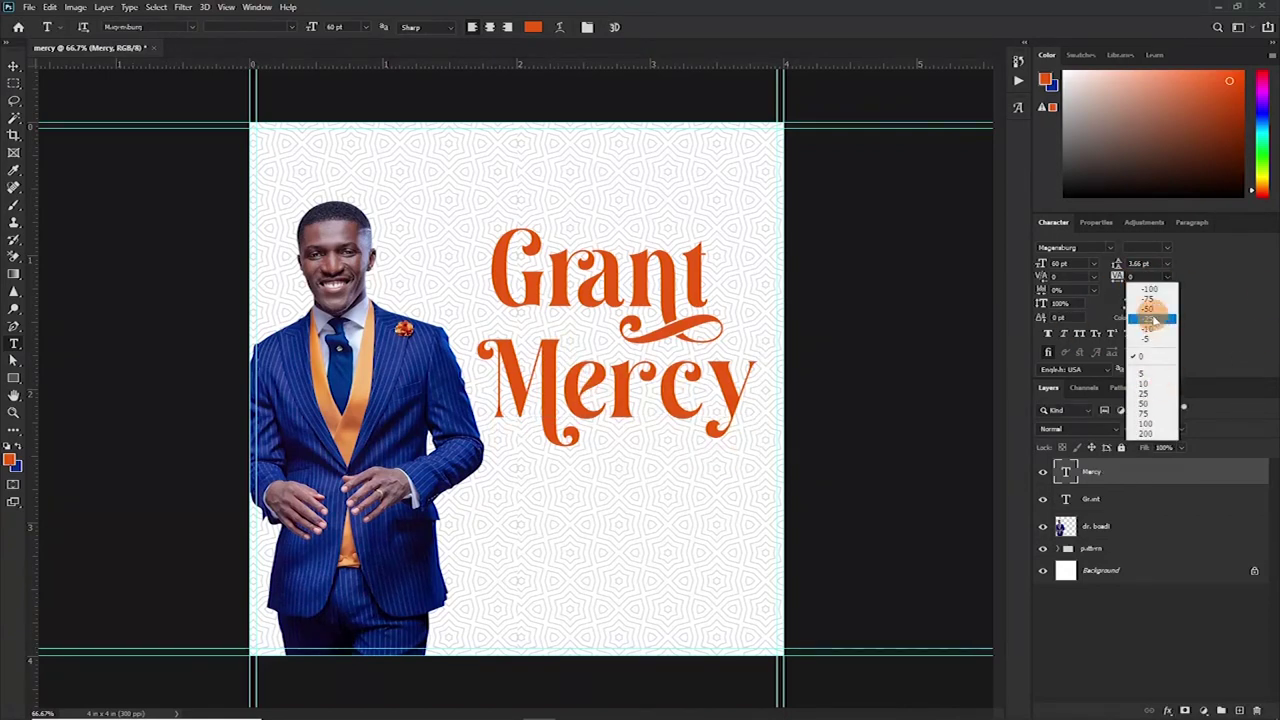
{"action": "left_click", "coordinate": [1155, 320]}
{"action": "key", "text": "v"}
{"action": "left_click_drag", "start_coordinate": [663, 414], "coordinate": [650, 392]}
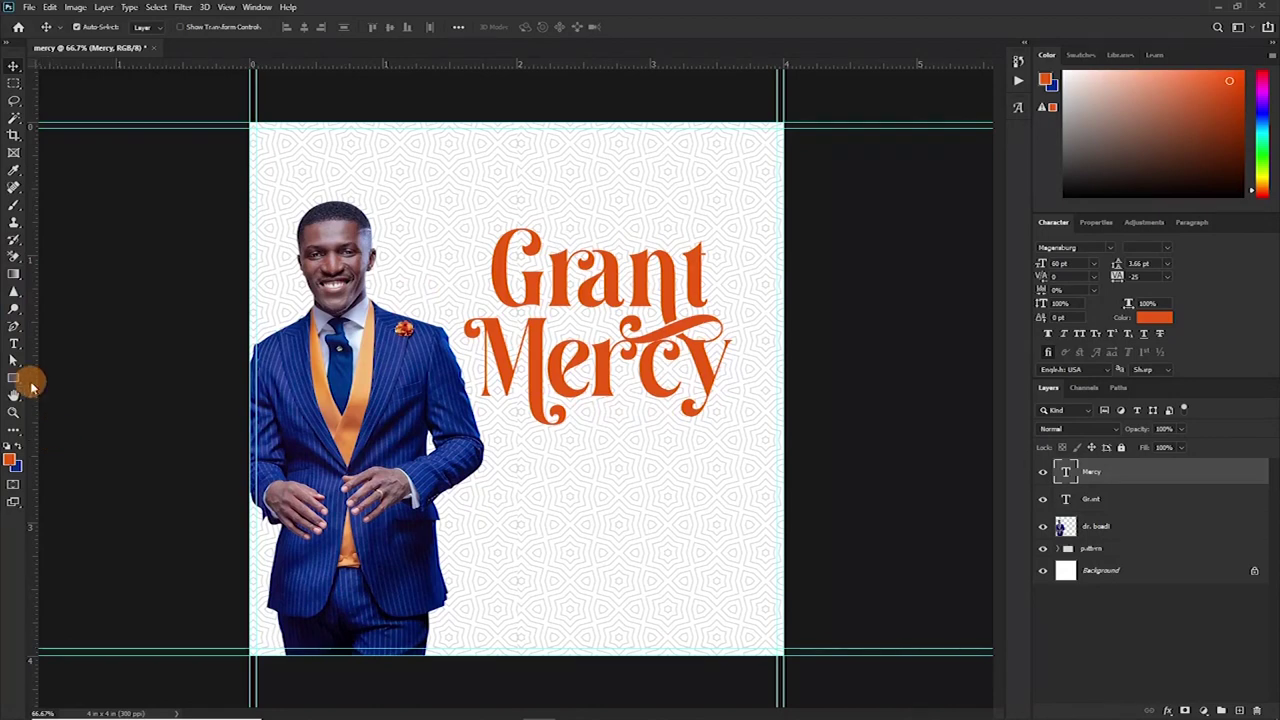
- Draw a small orange circle onto Mercy and start a new text line below it
{"action": "left_click", "coordinate": [15, 380]}
{"action": "left_click", "coordinate": [15, 380]}
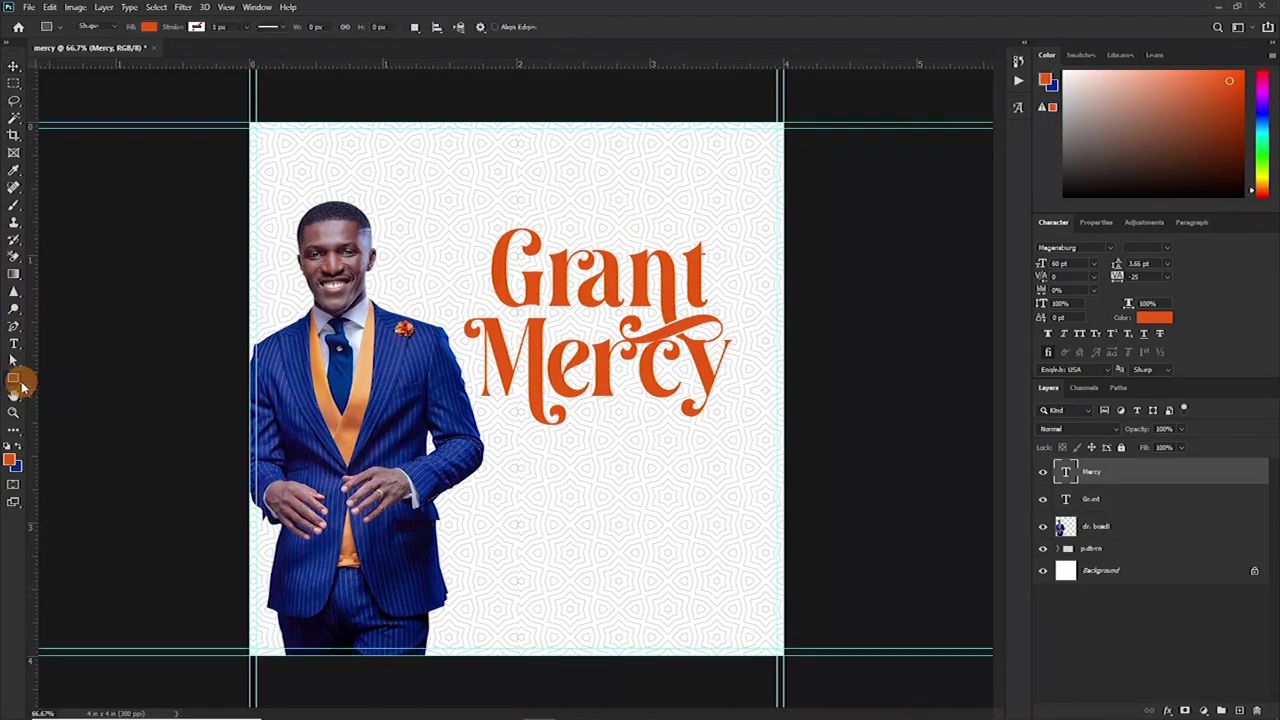
{"action": "left_click", "coordinate": [52, 398]}
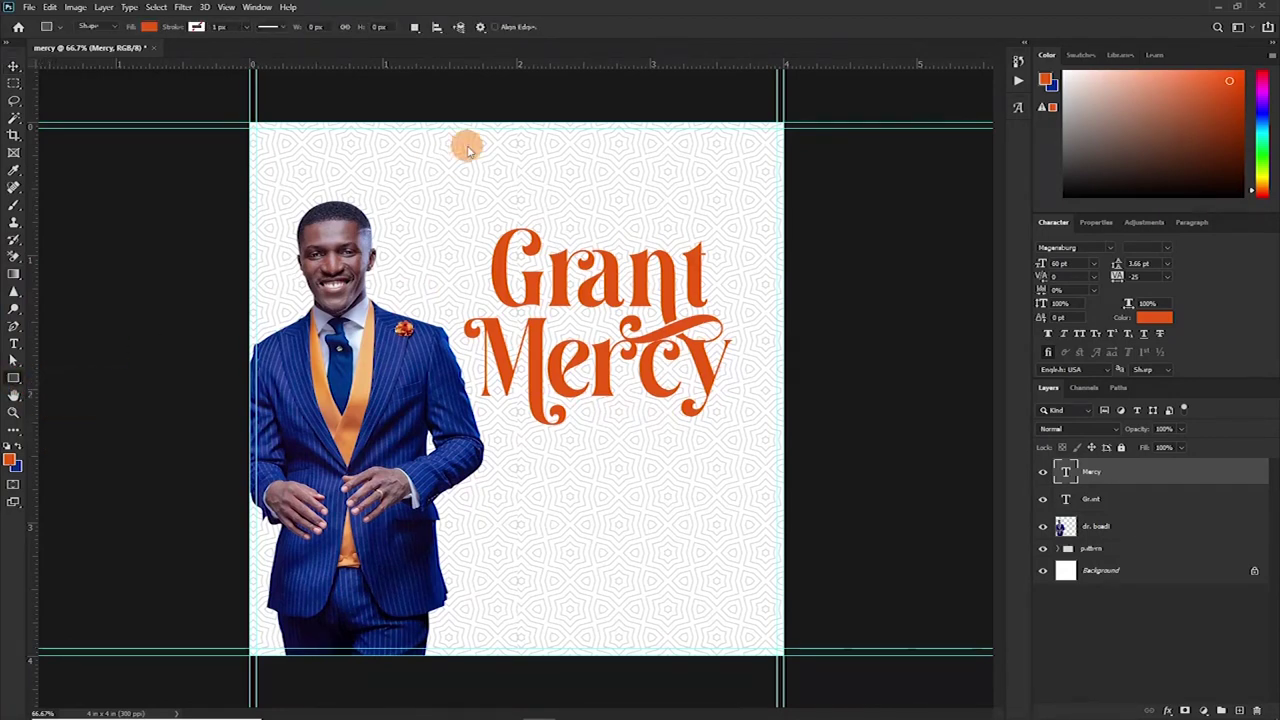
{"action": "left_click_drag", "start_coordinate": [519, 156], "coordinate": [547, 198]}
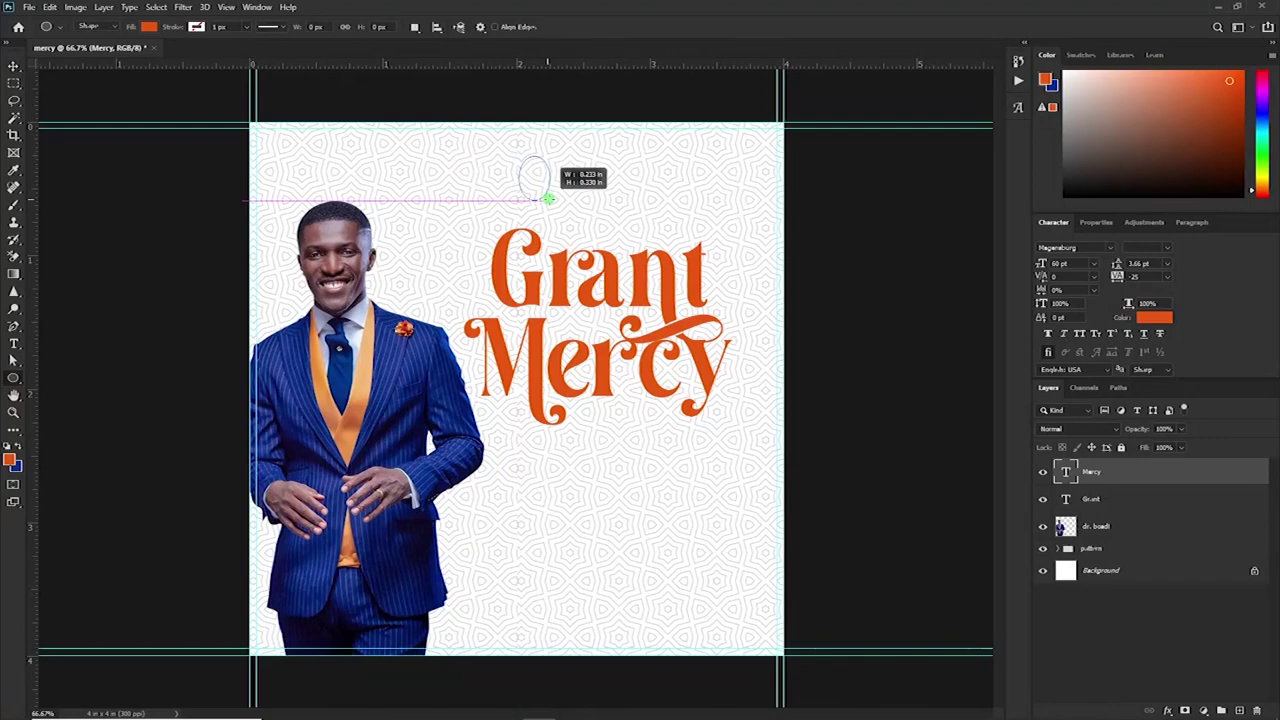
{"action": "left_click_drag", "start_coordinate": [547, 198], "coordinate": [582, 326]}
{"action": "key", "text": "ctrl+t"}
{"action": "key", "text": "Return"}
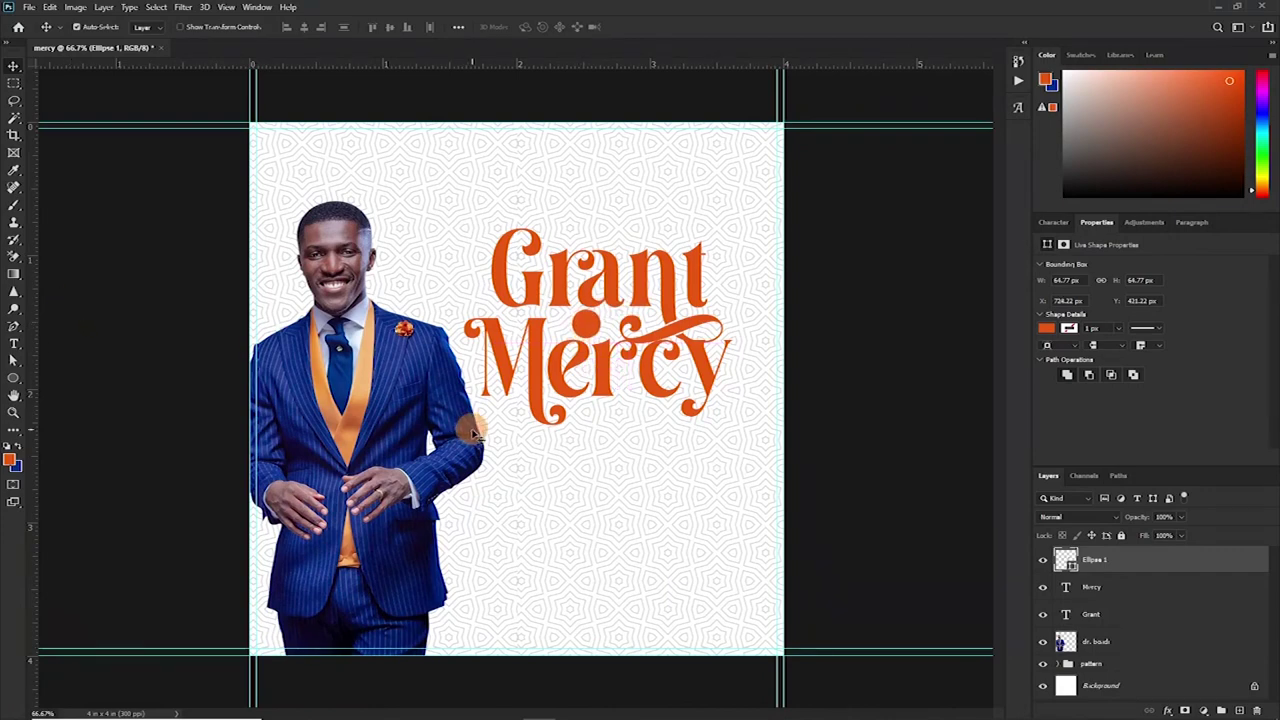
{"action": "key", "text": "t"}
{"action": "left_click", "coordinate": [578, 530]}
- Type 'us' in all caps, colour it white ffffff, and move it onto the orange dot
{"action": "type", "text": "us"}
{"action": "left_click", "coordinate": [1053, 222]}
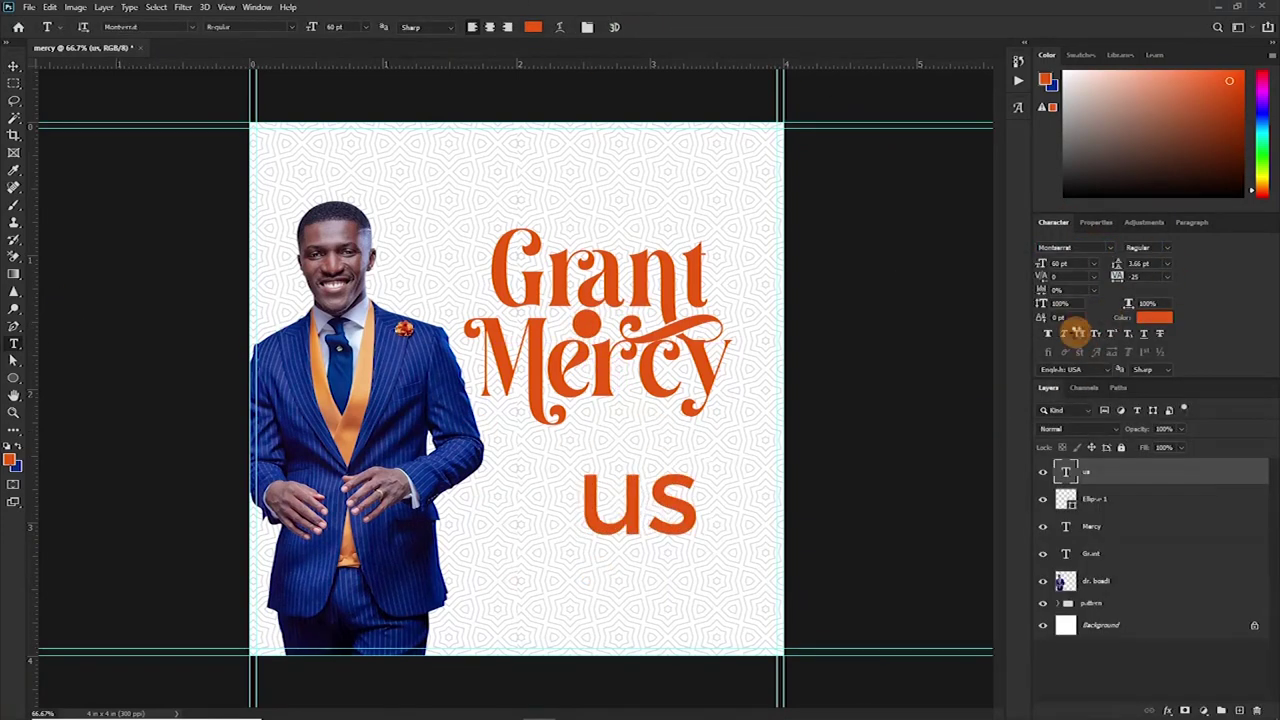
{"action": "left_click", "coordinate": [1079, 333]}
{"action": "left_click", "coordinate": [1152, 317]}
{"action": "type", "text": "ffffff"}
{"action": "key", "text": "Return"}
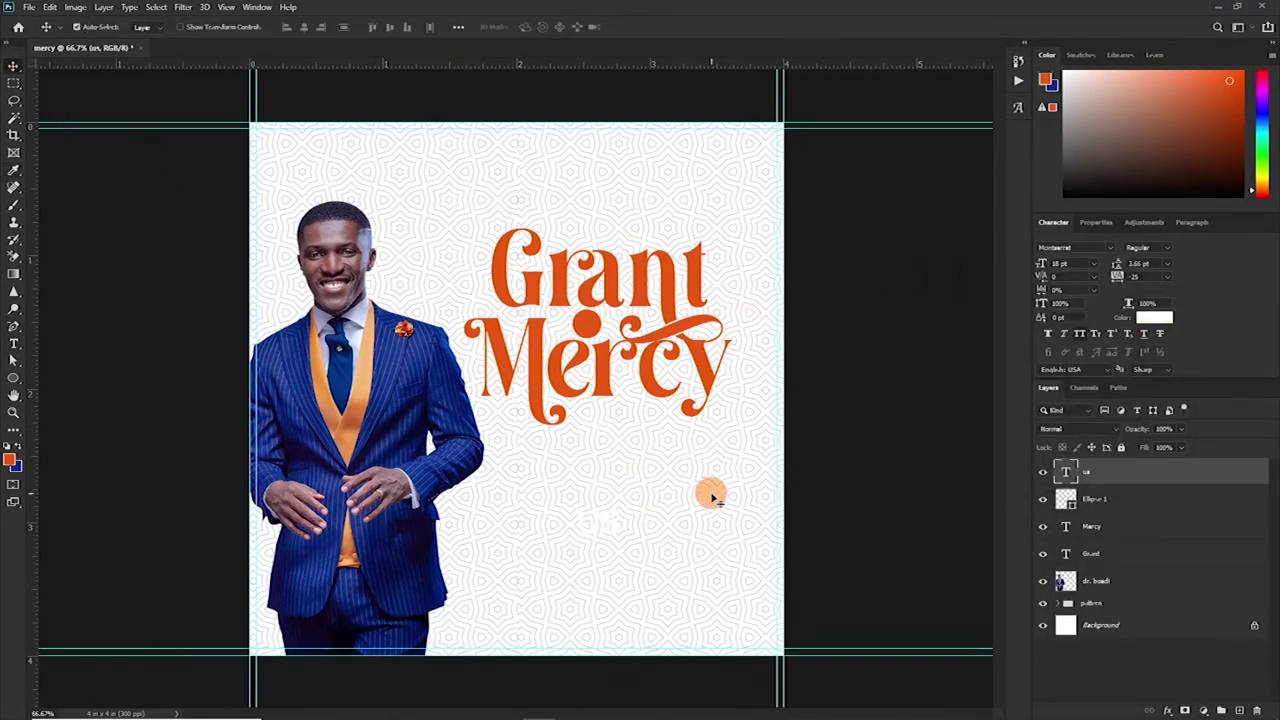
{"action": "key", "text": "v"}
{"action": "left_click_drag", "start_coordinate": [597, 522], "coordinate": [582, 325]}
- Make US ExtraBold, center it vertically on the dot, and center the badge horizontally on Grant
{"action": "scroll", "coordinate": [584, 300], "scroll_direction": "up", "scroll_amount": 2}
{"action": "scroll", "coordinate": [663, 400], "scroll_direction": "down", "scroll_amount": 1}
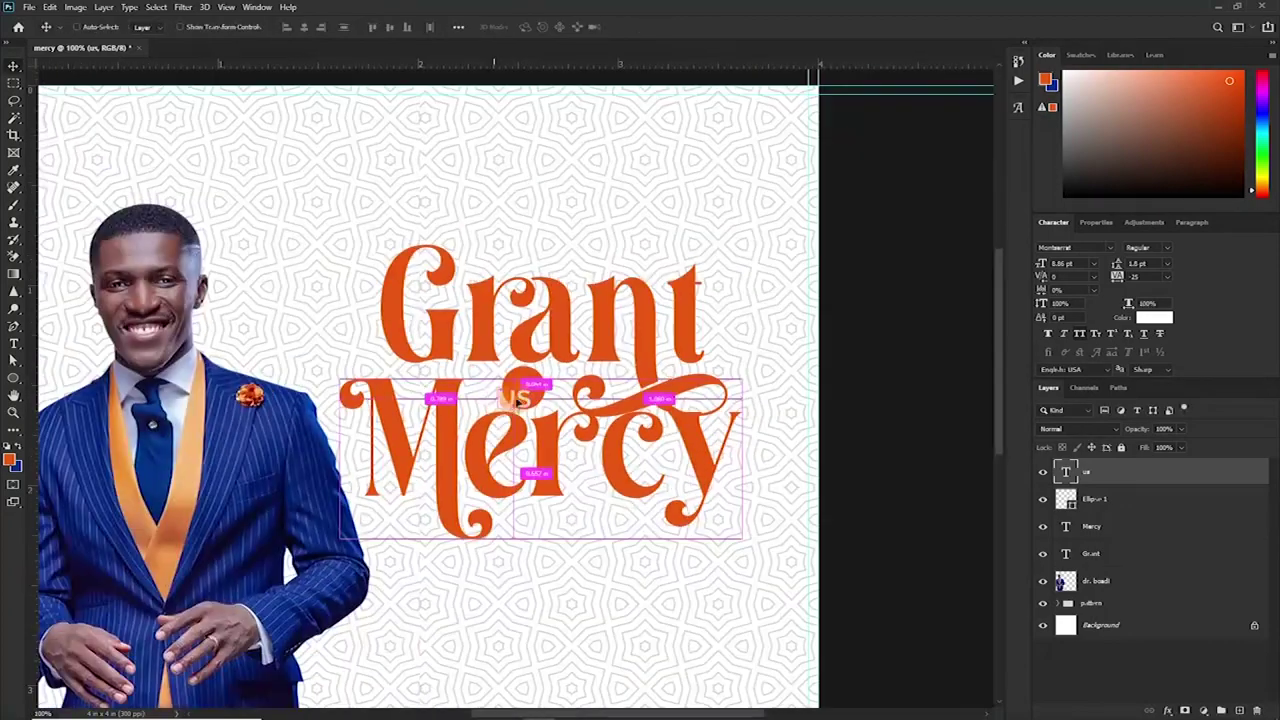
{"action": "left_click", "coordinate": [1148, 247]}
{"action": "left_click", "coordinate": [1108, 617]}
{"action": "left_click", "coordinate": [1105, 502], "text": "shift"}
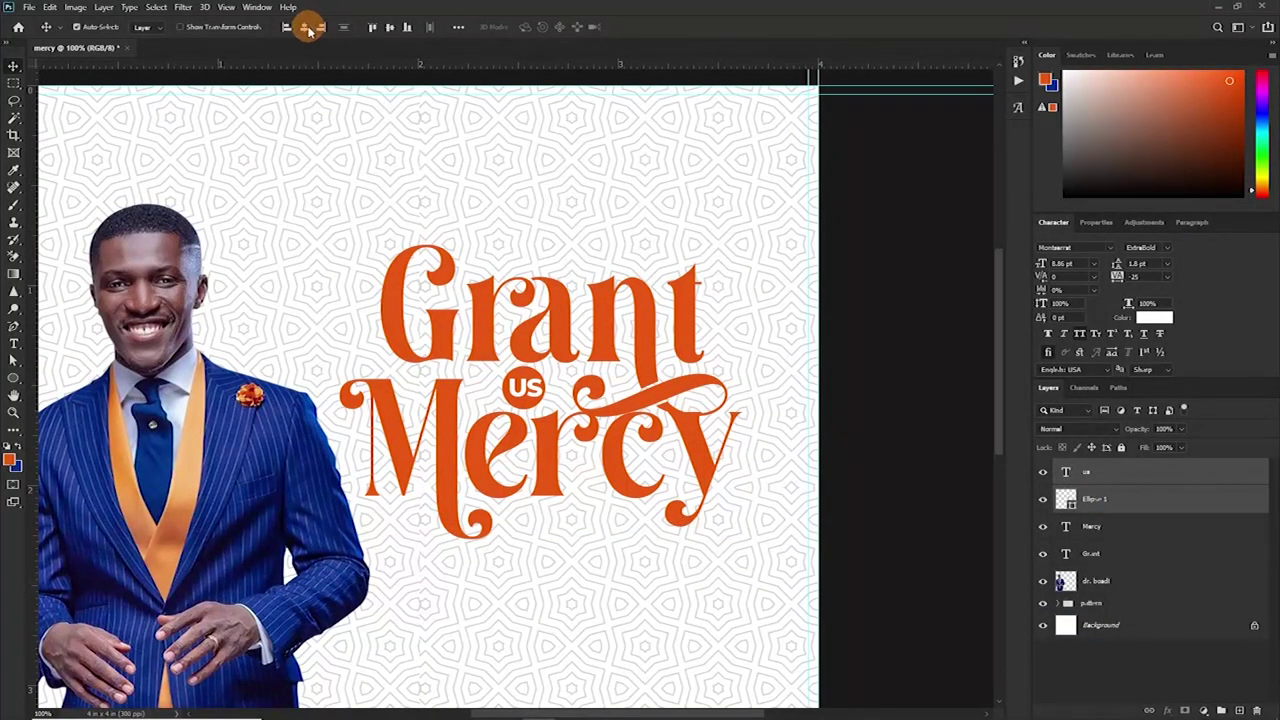
{"action": "left_click", "coordinate": [386, 26]}
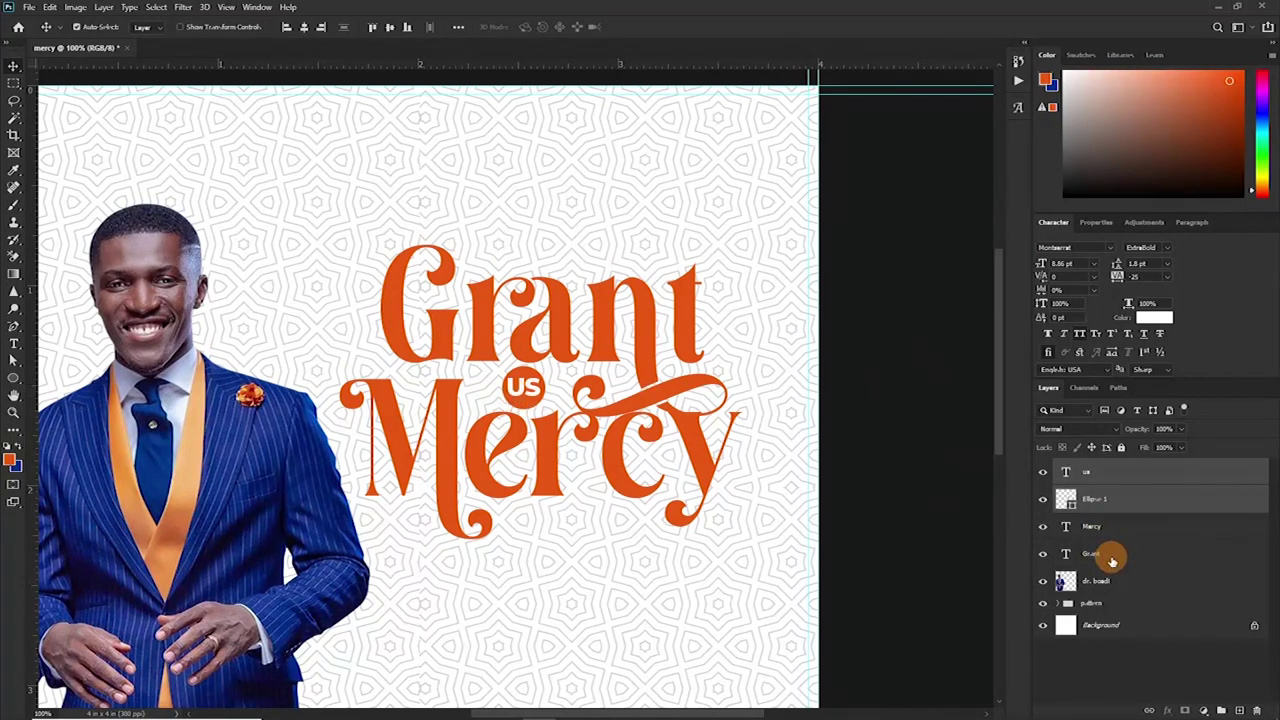
{"action": "left_click", "coordinate": [1116, 556], "text": "ctrl"}
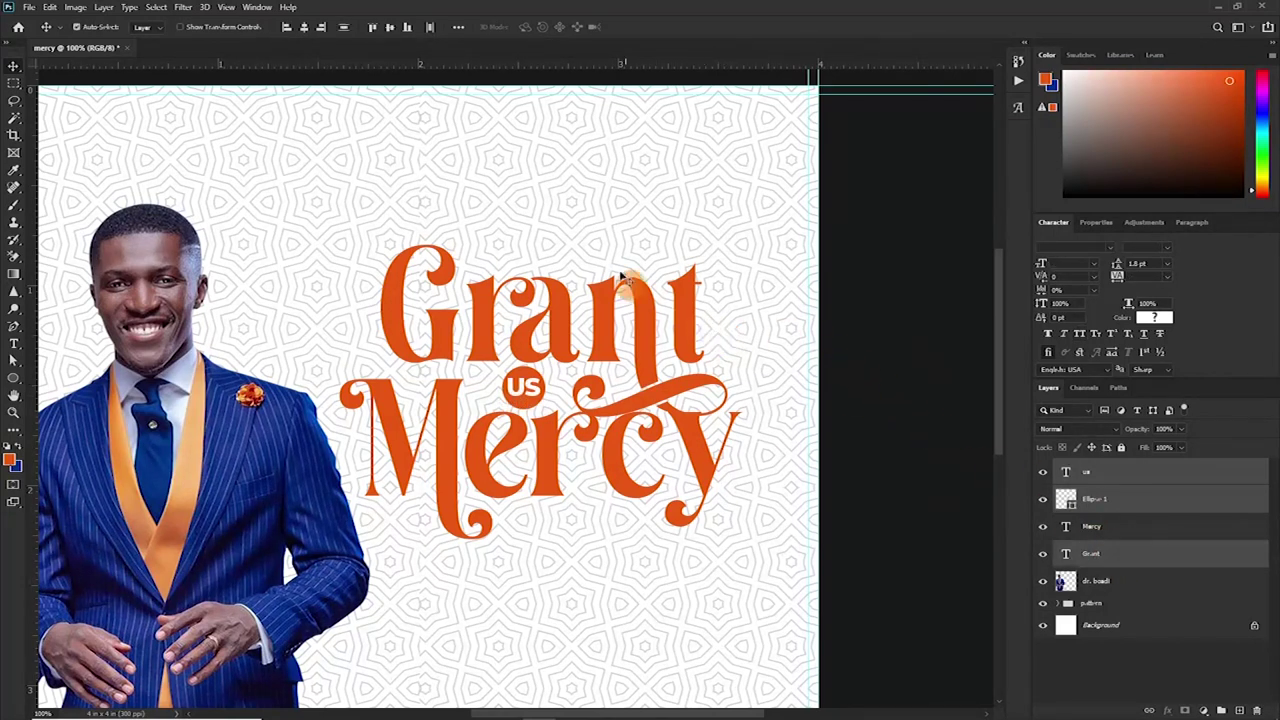
{"action": "left_click", "coordinate": [305, 28]}
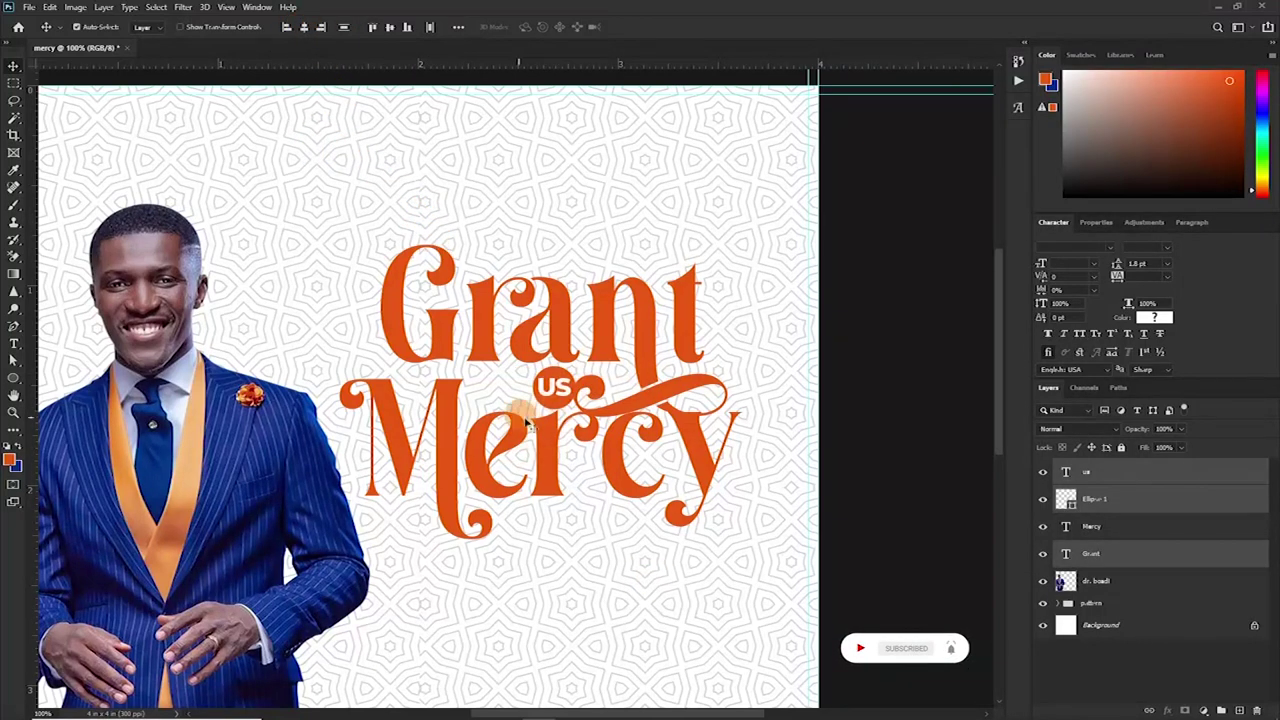
- Move the US badge beside the end of Grant and check its distances to the canvas edges
{"action": "left_click", "coordinate": [1124, 558], "text": "ctrl"}
{"action": "left_click_drag", "start_coordinate": [556, 390], "coordinate": [556, 397]}
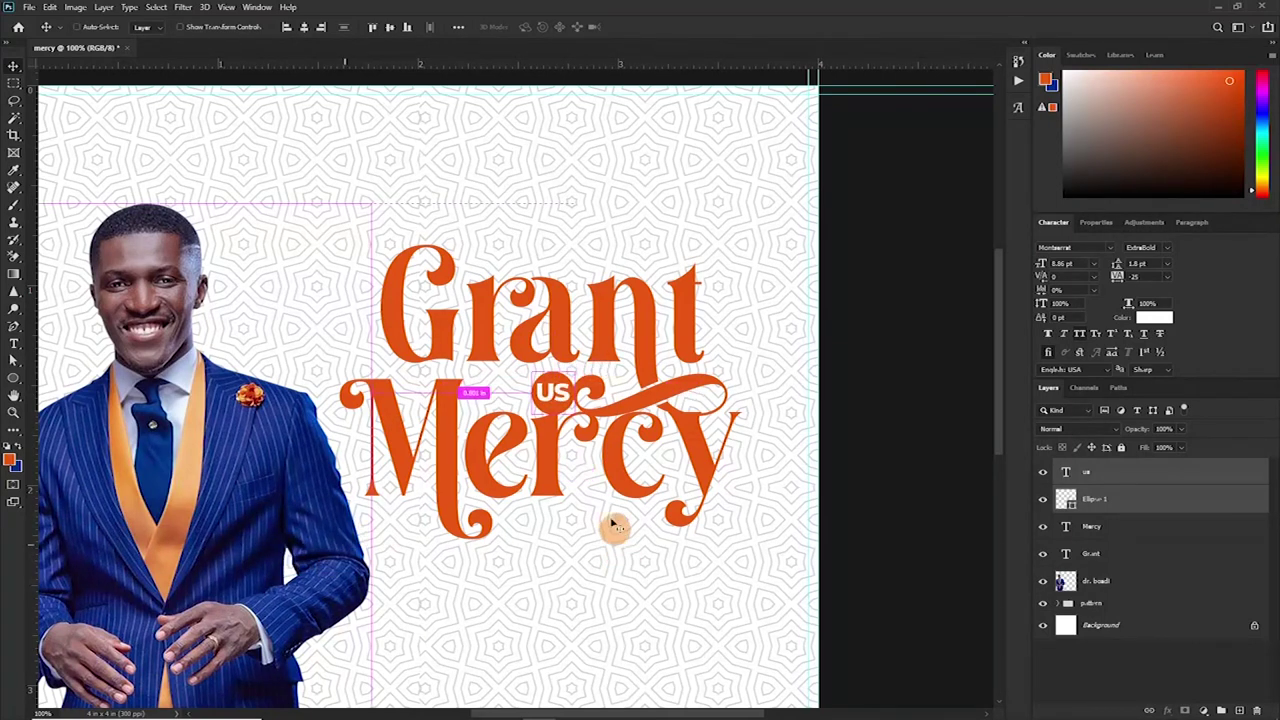
{"action": "left_click_drag", "start_coordinate": [553, 396], "coordinate": [555, 391]}
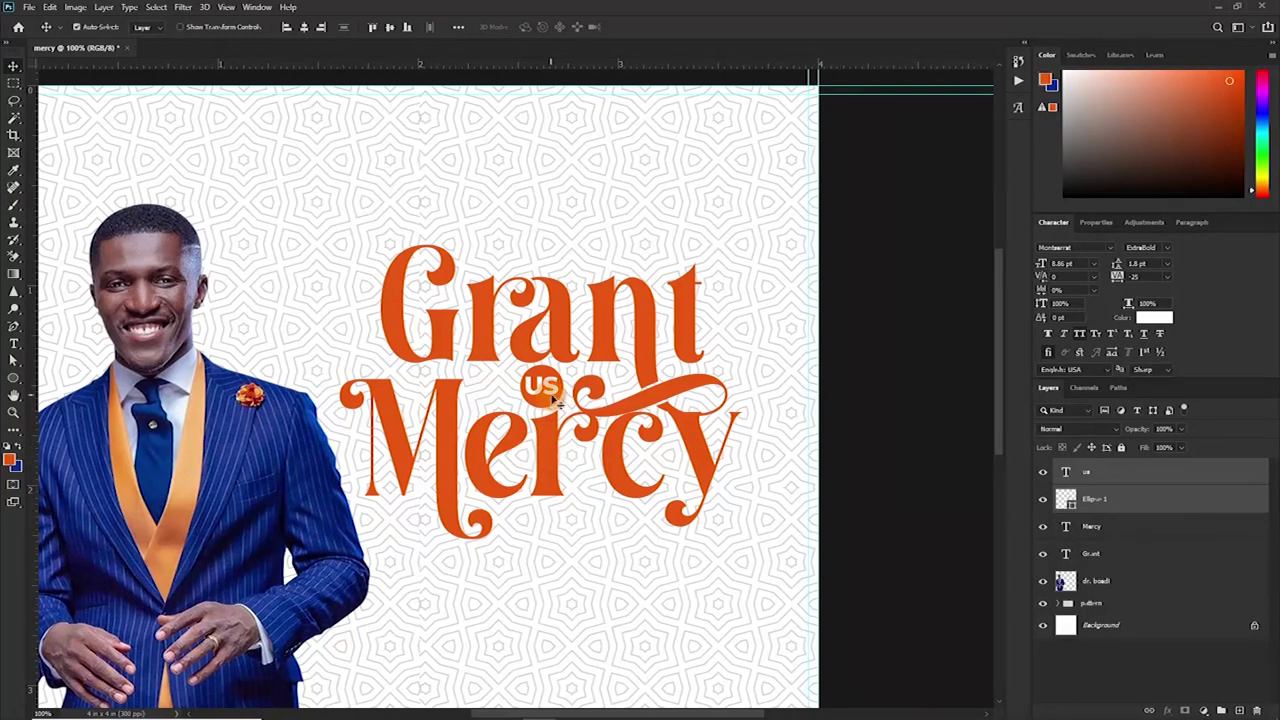
{"action": "left_click_drag", "start_coordinate": [546, 390], "coordinate": [739, 354]}
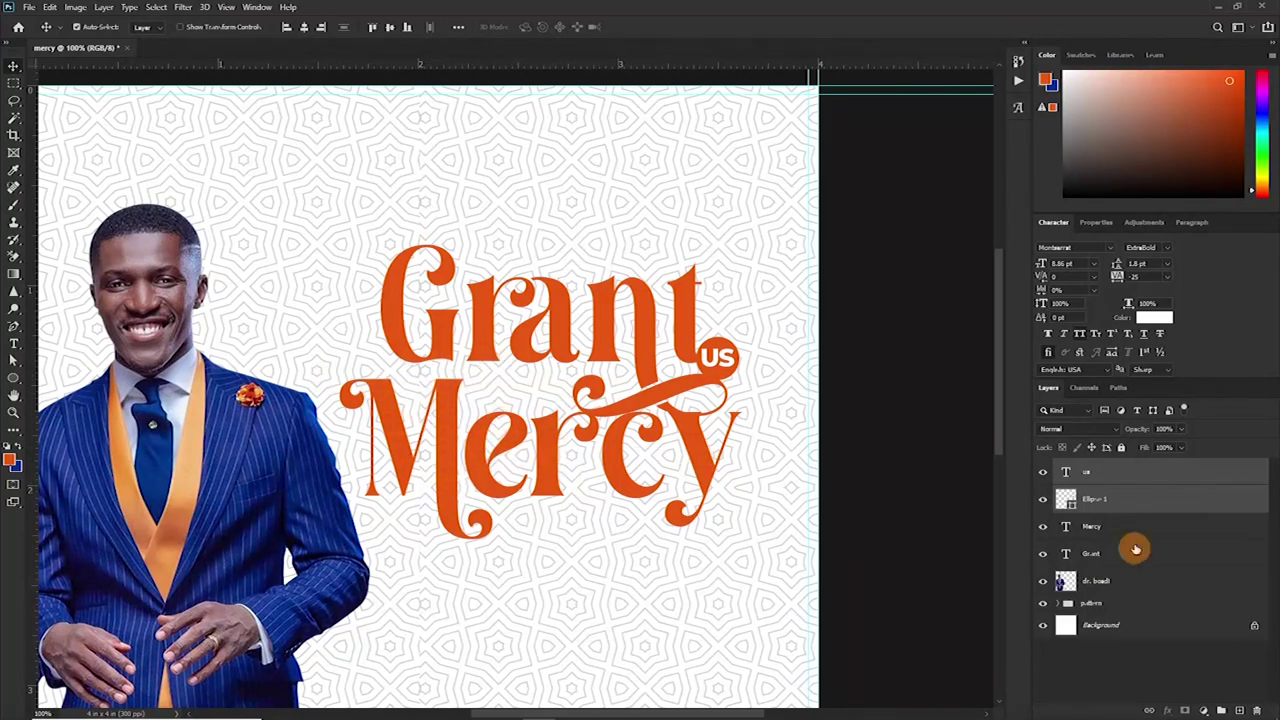
{"action": "key", "text": "ctrl"}
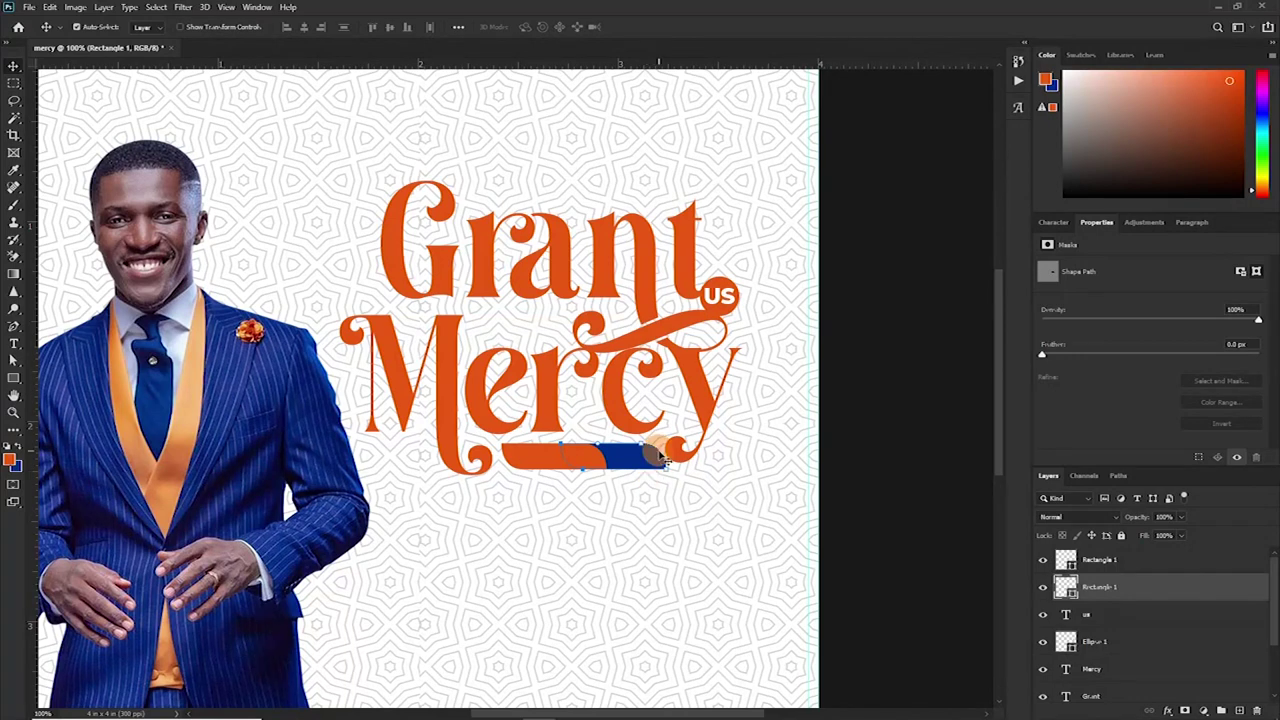
- Toggle the orange bar's visibility to inspect the blue tab, then zoom out to the whole flyer
{"action": "left_click", "coordinate": [1042, 582]}
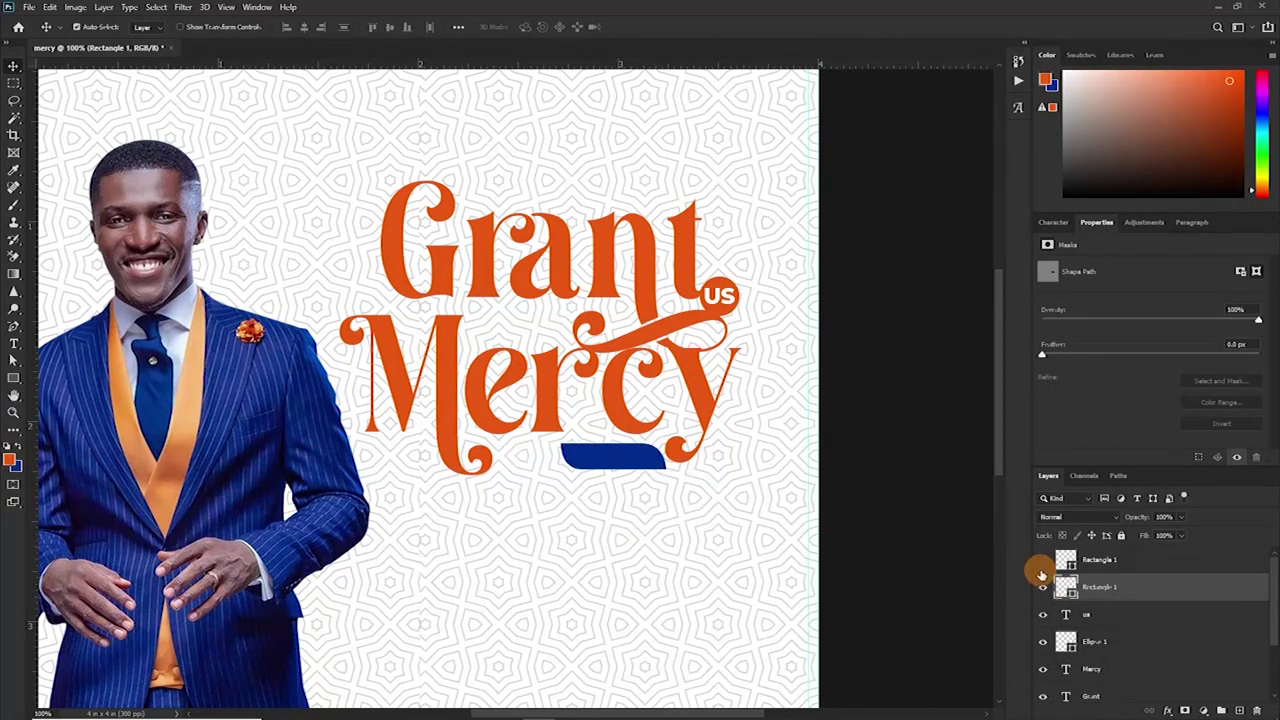
{"action": "left_click", "coordinate": [1042, 582]}
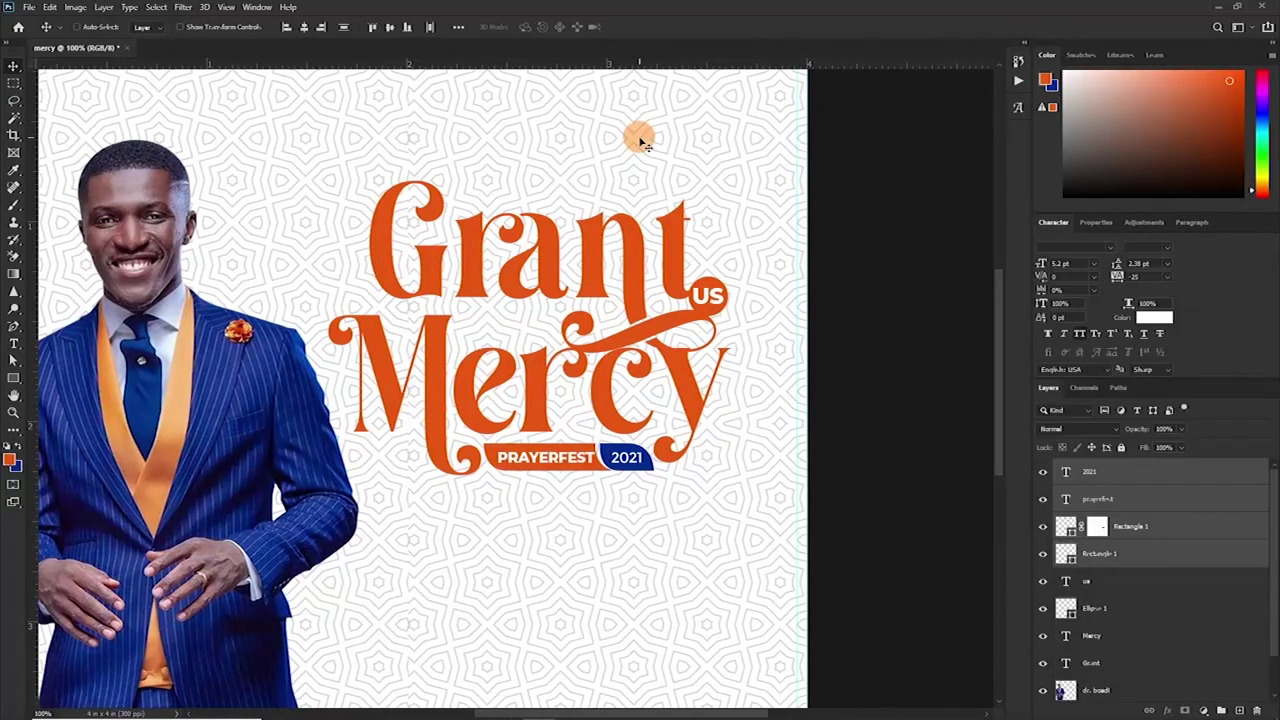
{"action": "scroll", "coordinate": [614, 423], "scroll_direction": "down", "scroll_amount": 1}
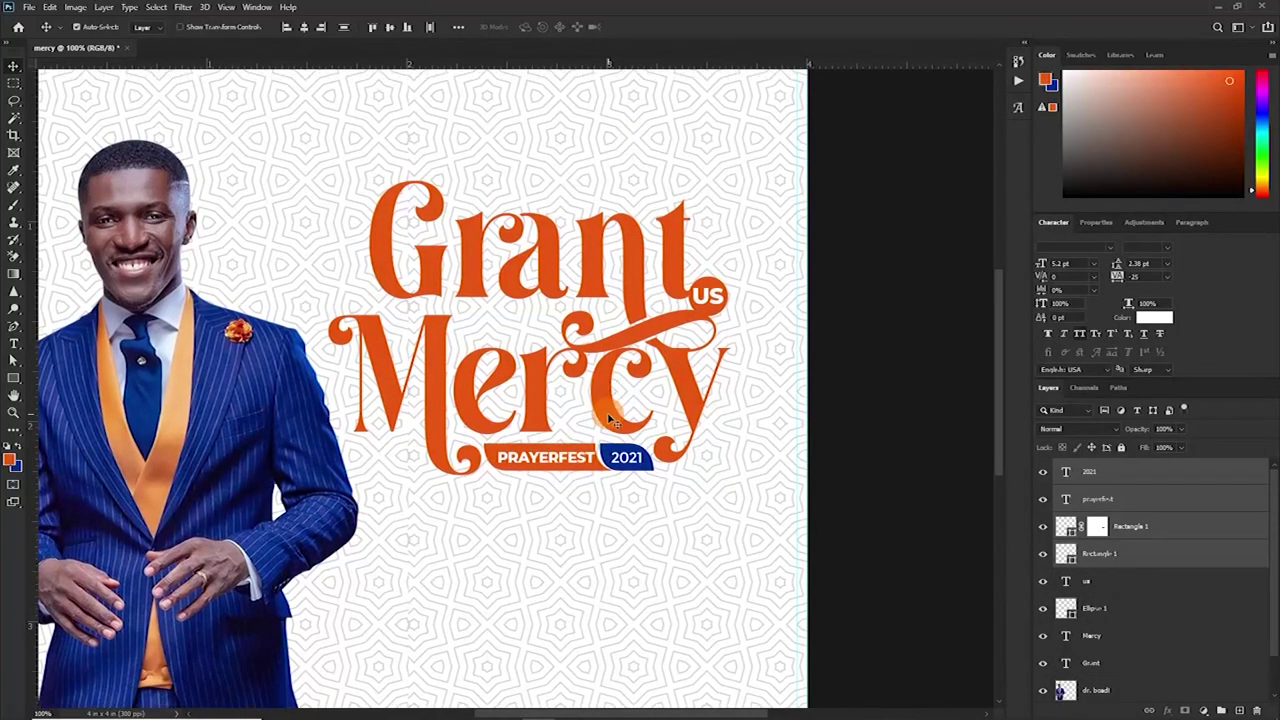
{"action": "key", "text": "ctrl+minus"}
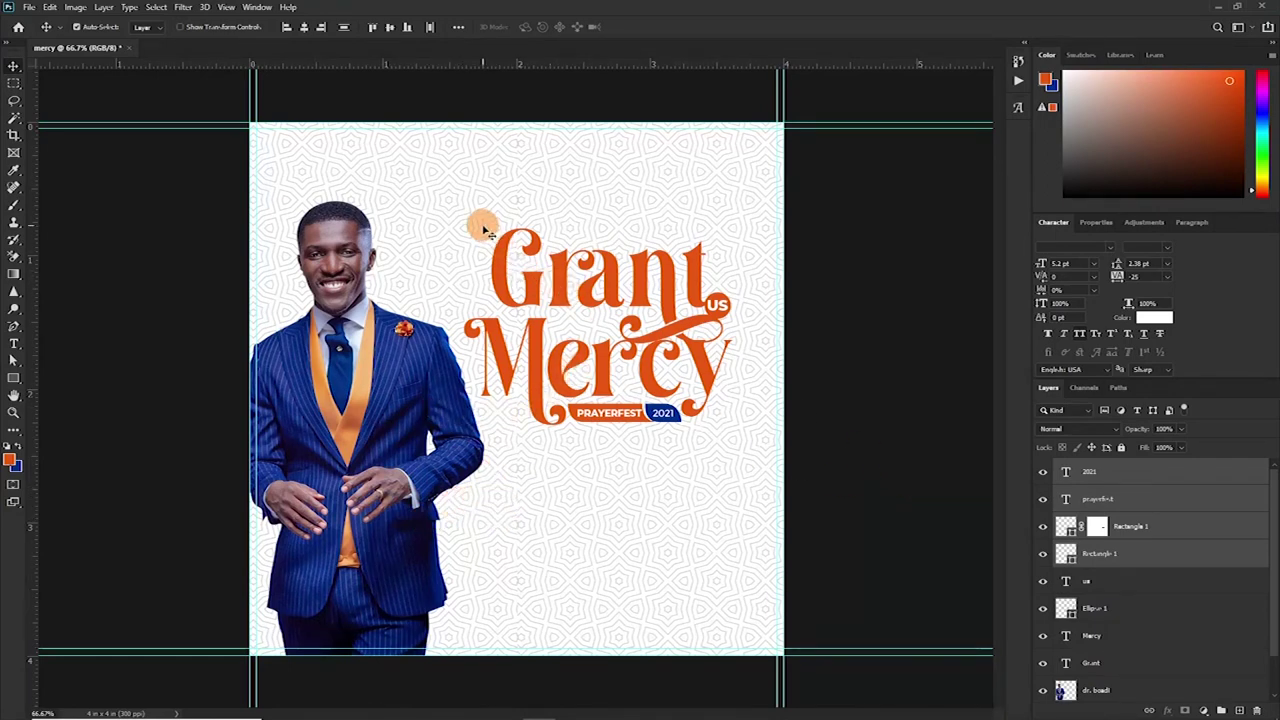
- Select the Grant Mercy title layers except the man's photo and group them as 'theme'
{"action": "key", "text": "alt+Tab"}
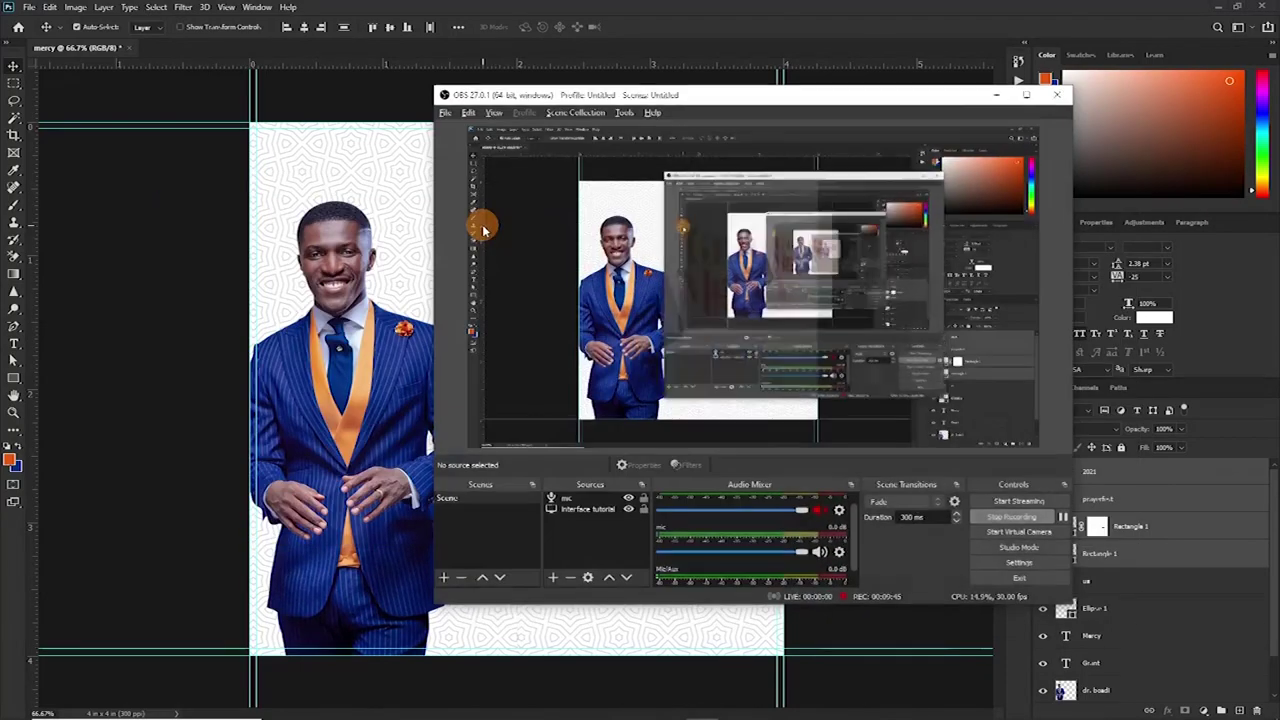
{"action": "key", "text": "alt+Tab"}
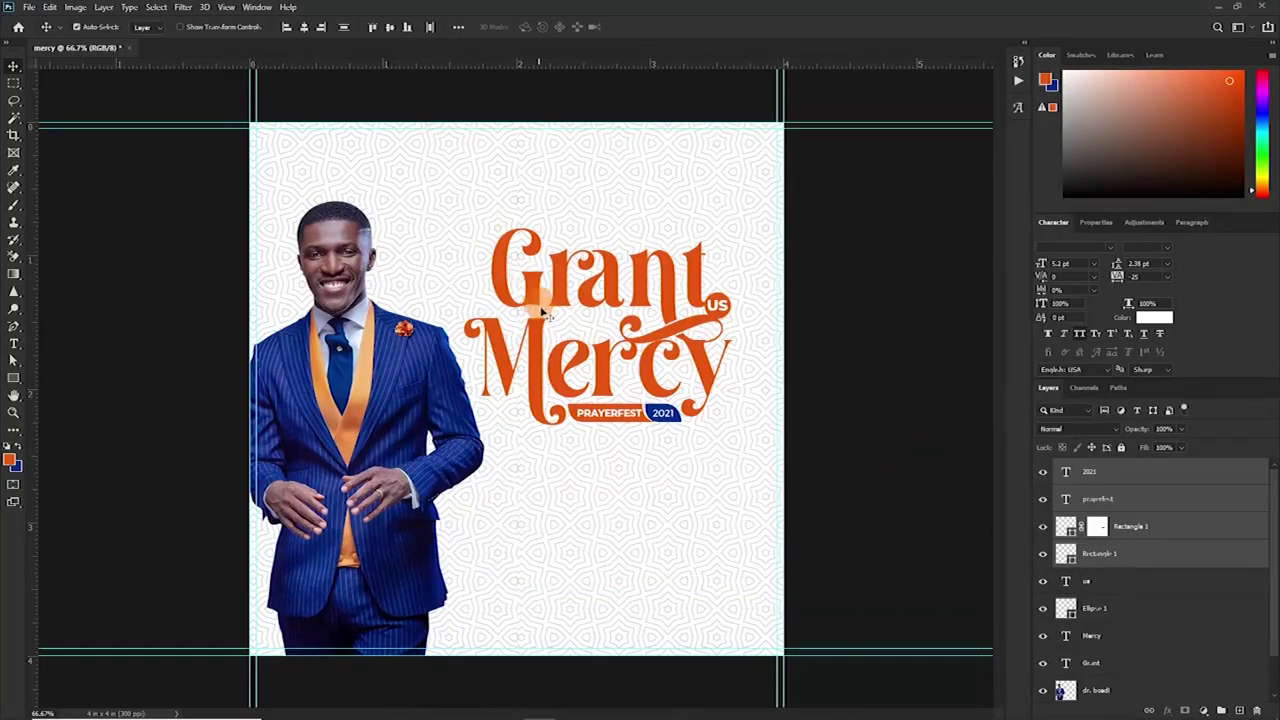
{"action": "left_click_drag", "start_coordinate": [476, 213], "coordinate": [655, 372]}
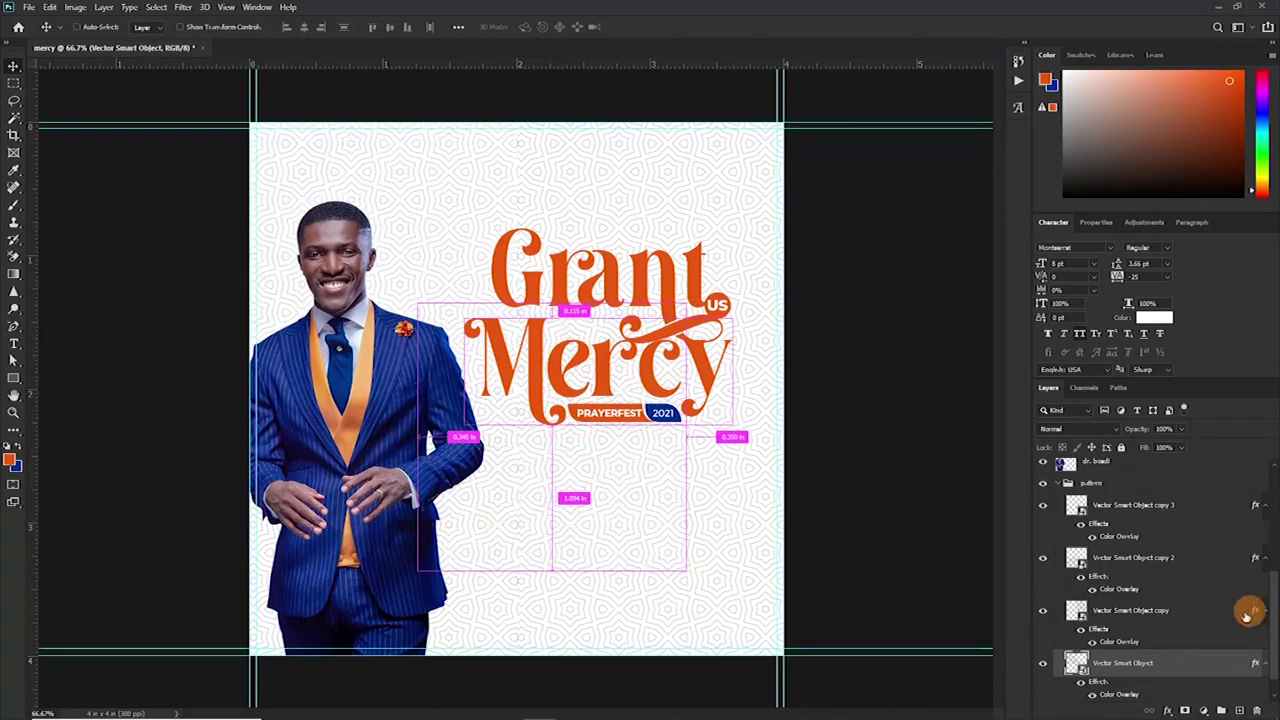
{"action": "left_click", "coordinate": [1059, 484]}
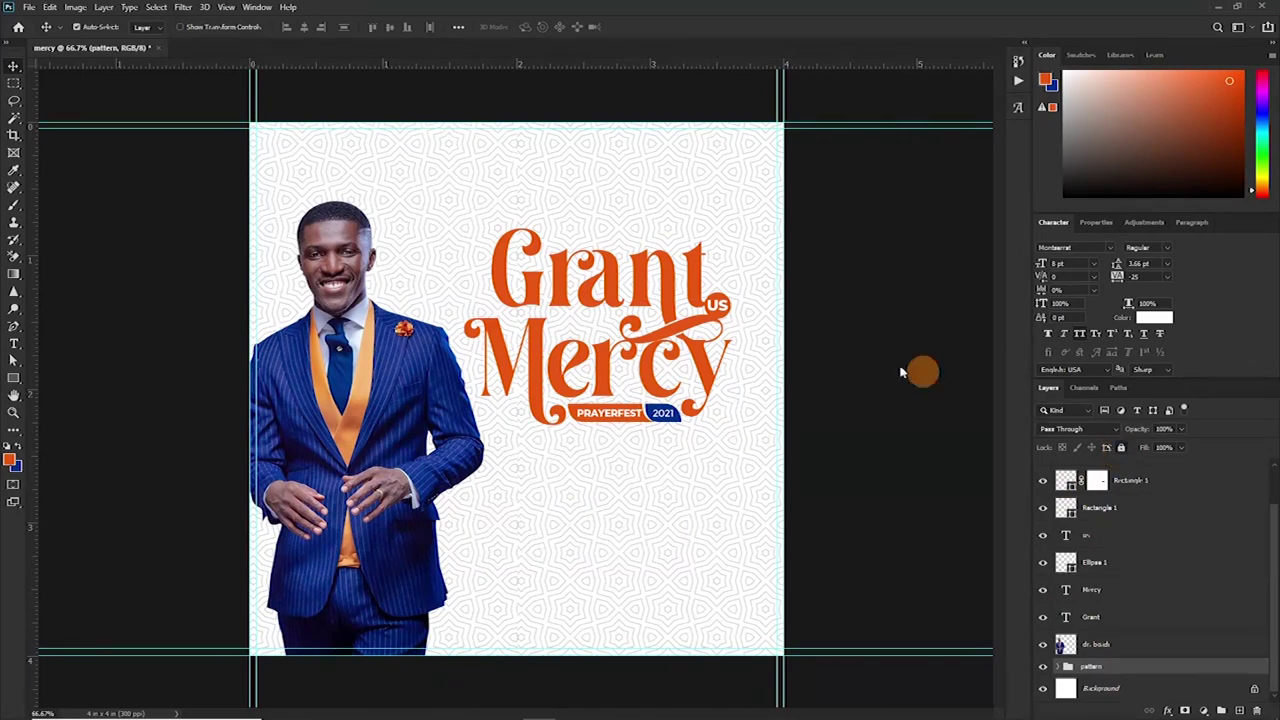
{"action": "left_click_drag", "start_coordinate": [476, 210], "coordinate": [728, 429]}
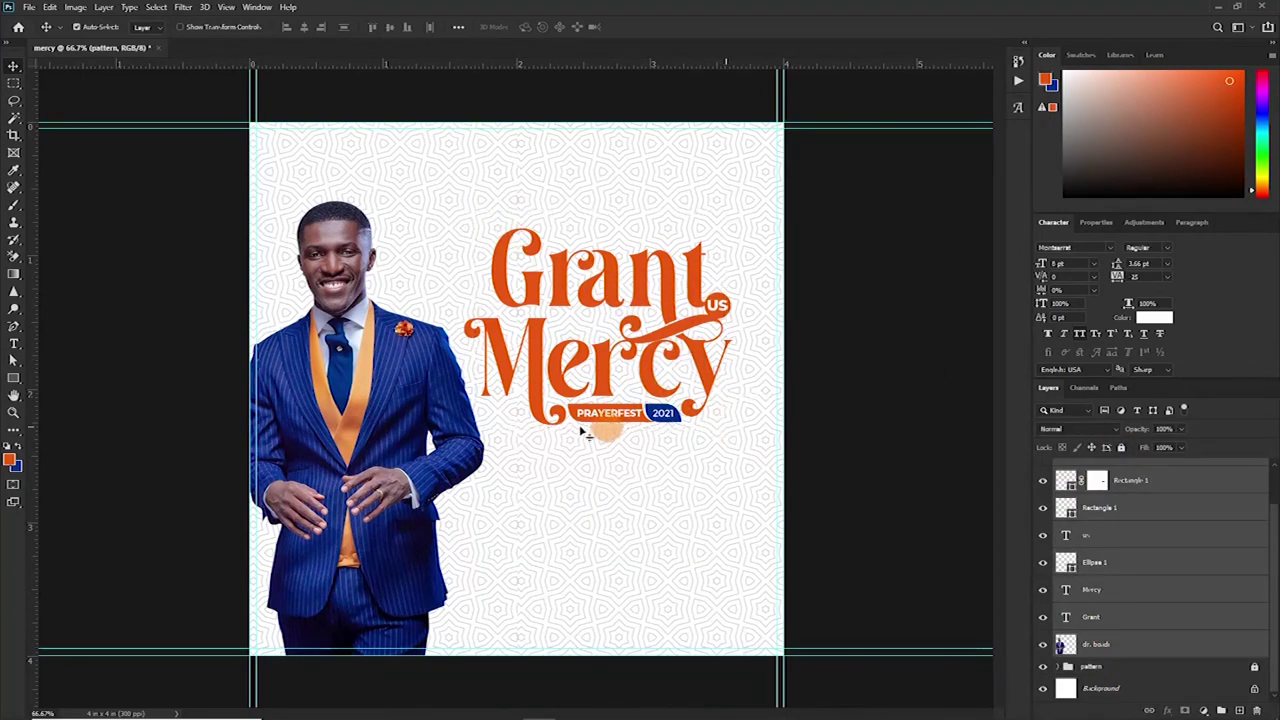
{"action": "left_click", "coordinate": [345, 408], "text": "shift"}
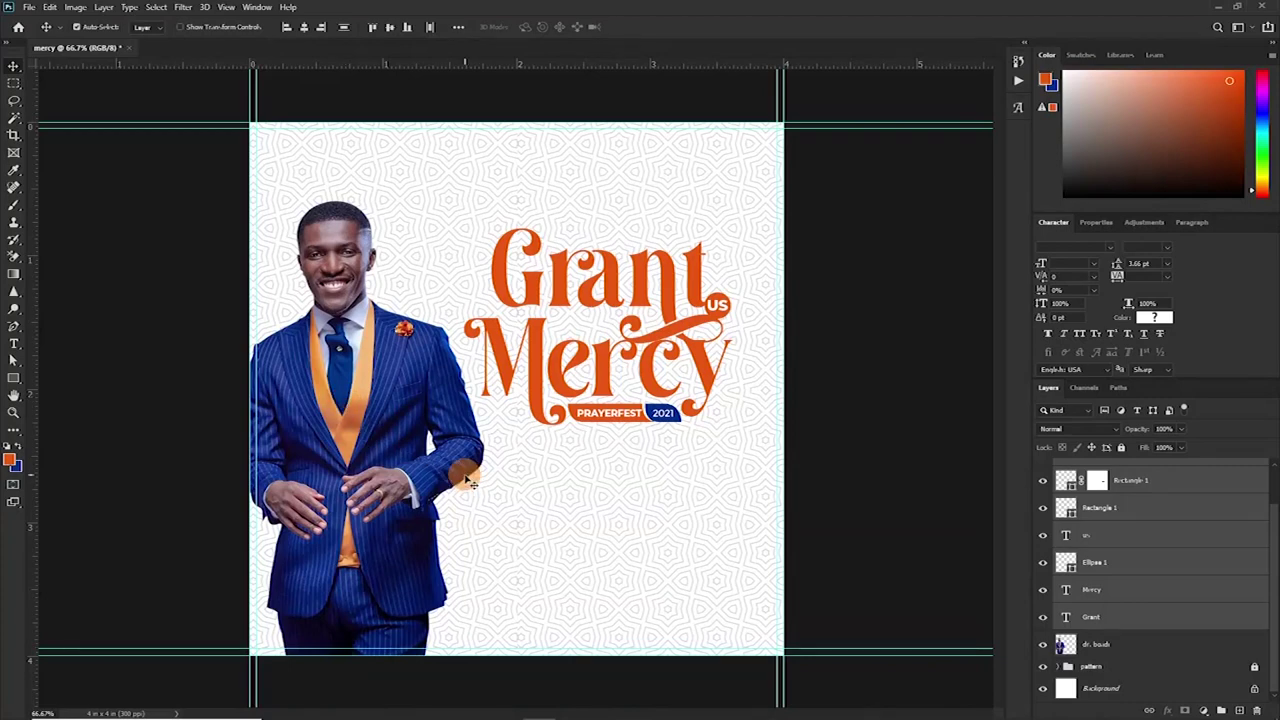
{"action": "key", "text": "ctrl"}
{"action": "key", "text": "ctrl+g"}
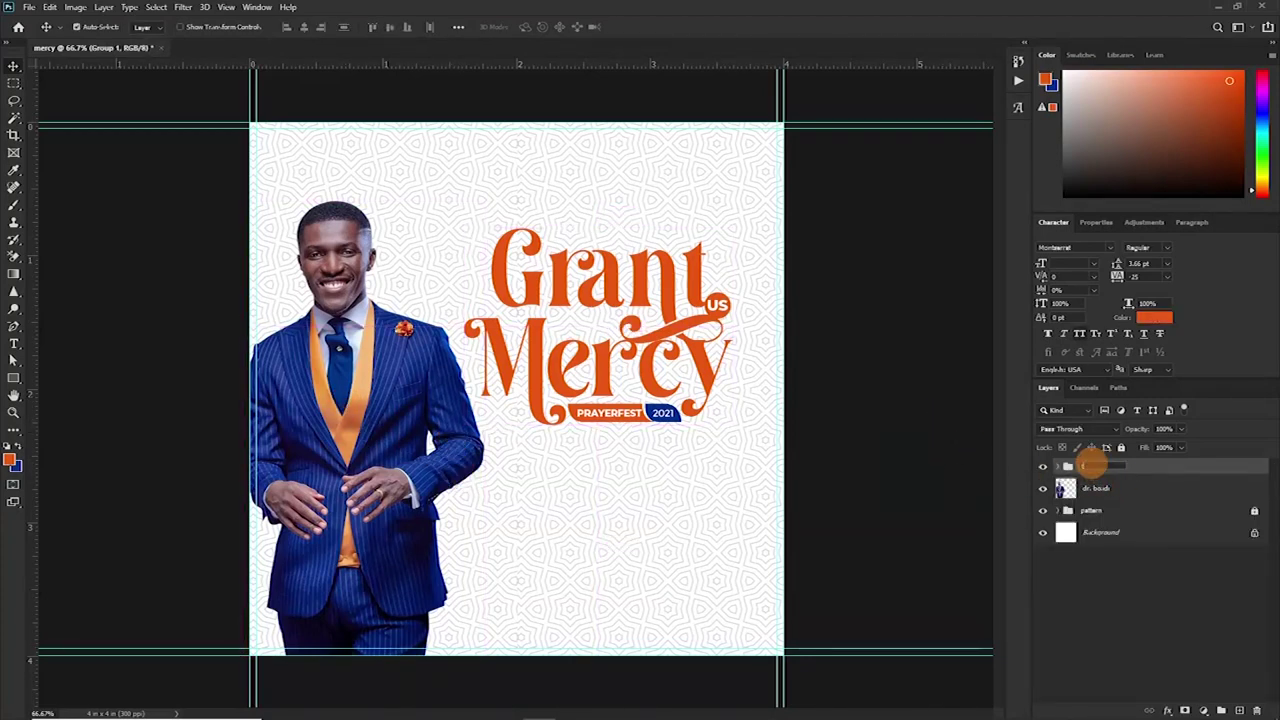
{"action": "key", "text": "Return"}
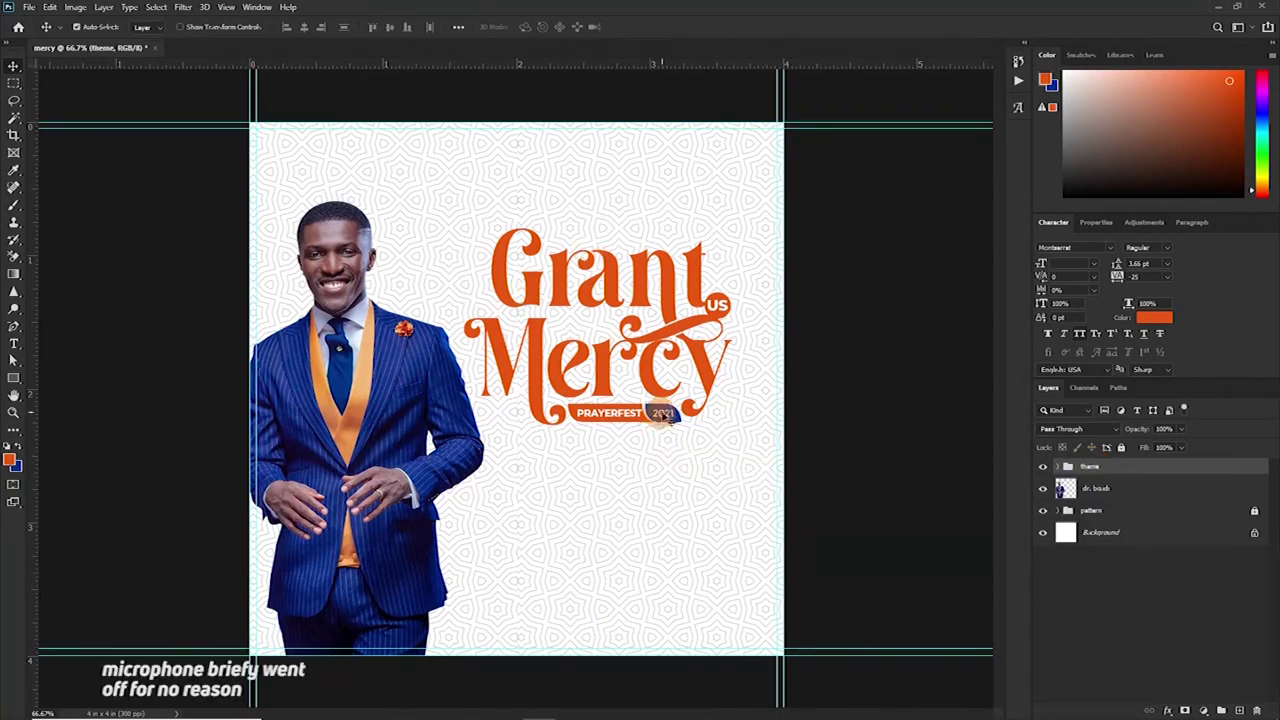
- Nudge the theme group slightly lower on the canvas
{"action": "key", "text": "ctrl"}
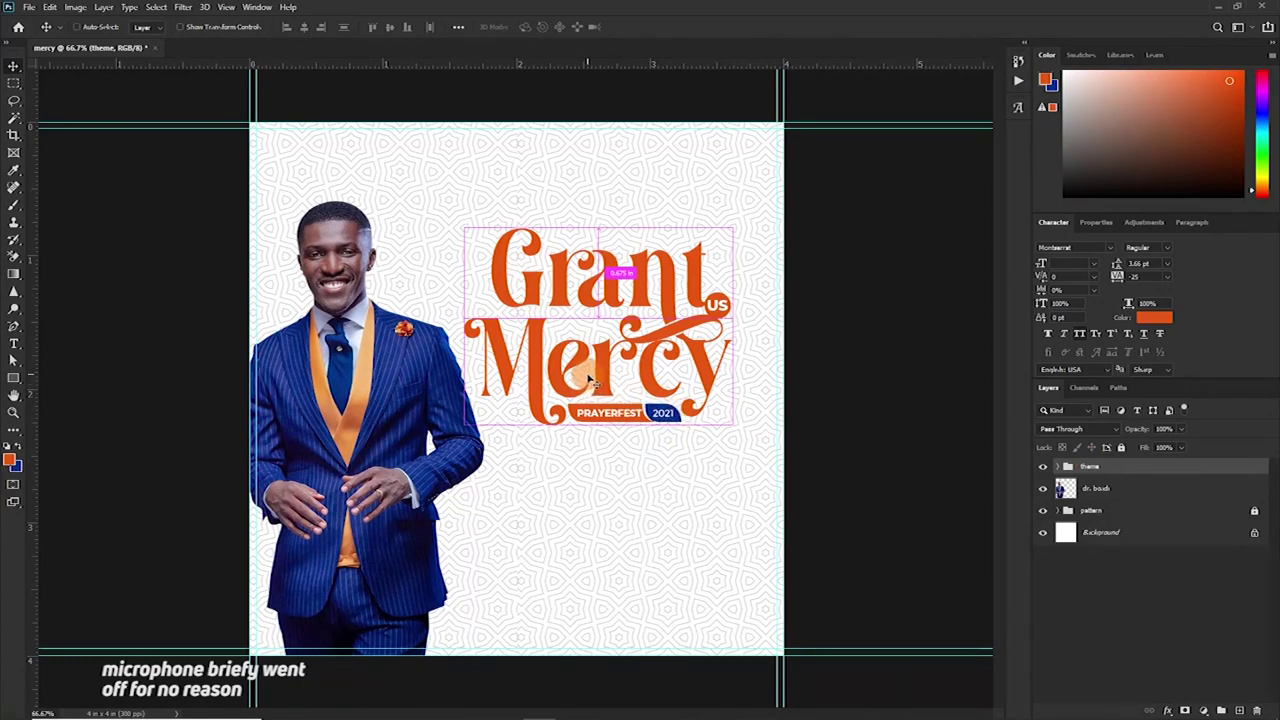
{"action": "left_click_drag", "start_coordinate": [590, 378], "coordinate": [594, 386]}
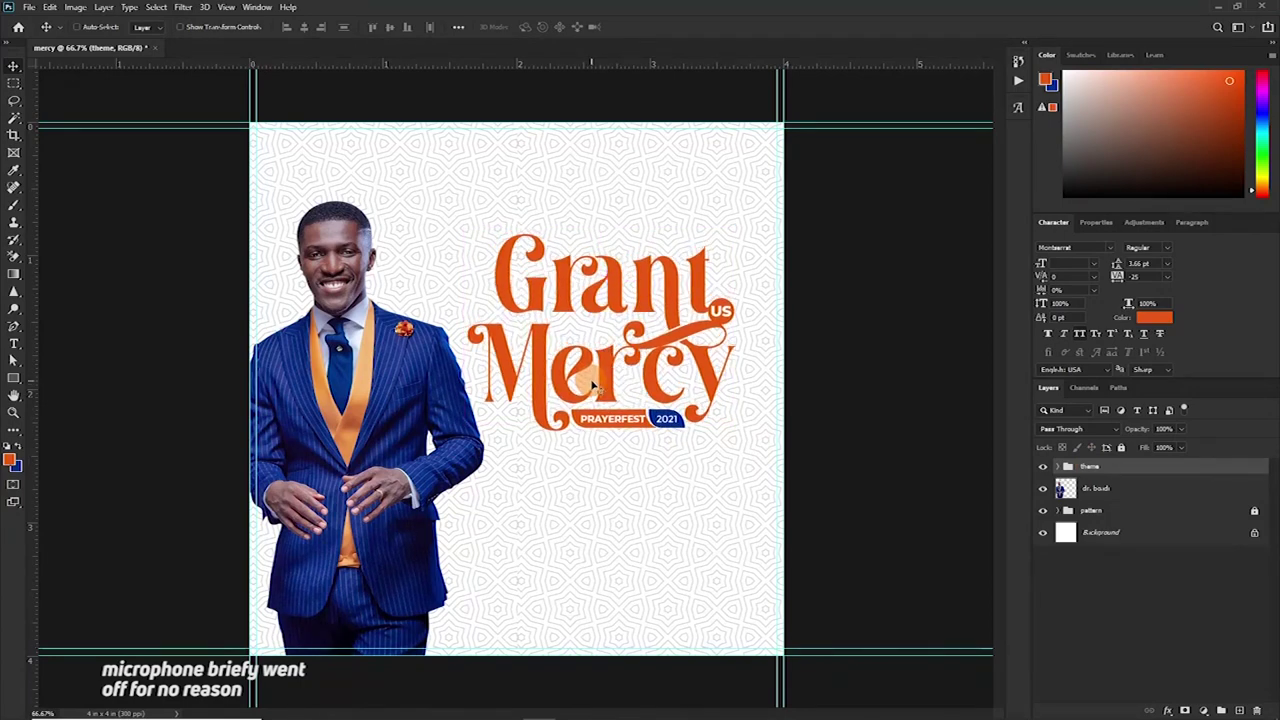
{"action": "key", "text": "z"}
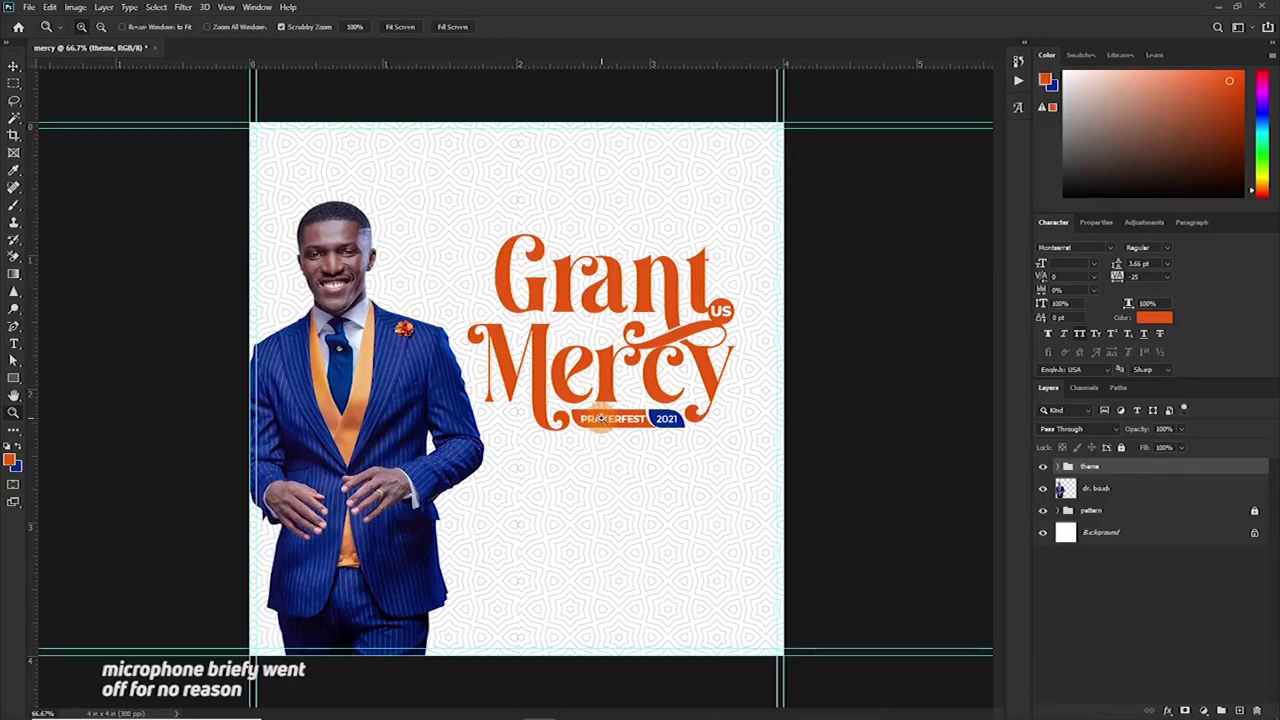
{"action": "key", "text": "c"}
{"action": "key", "text": "v"}
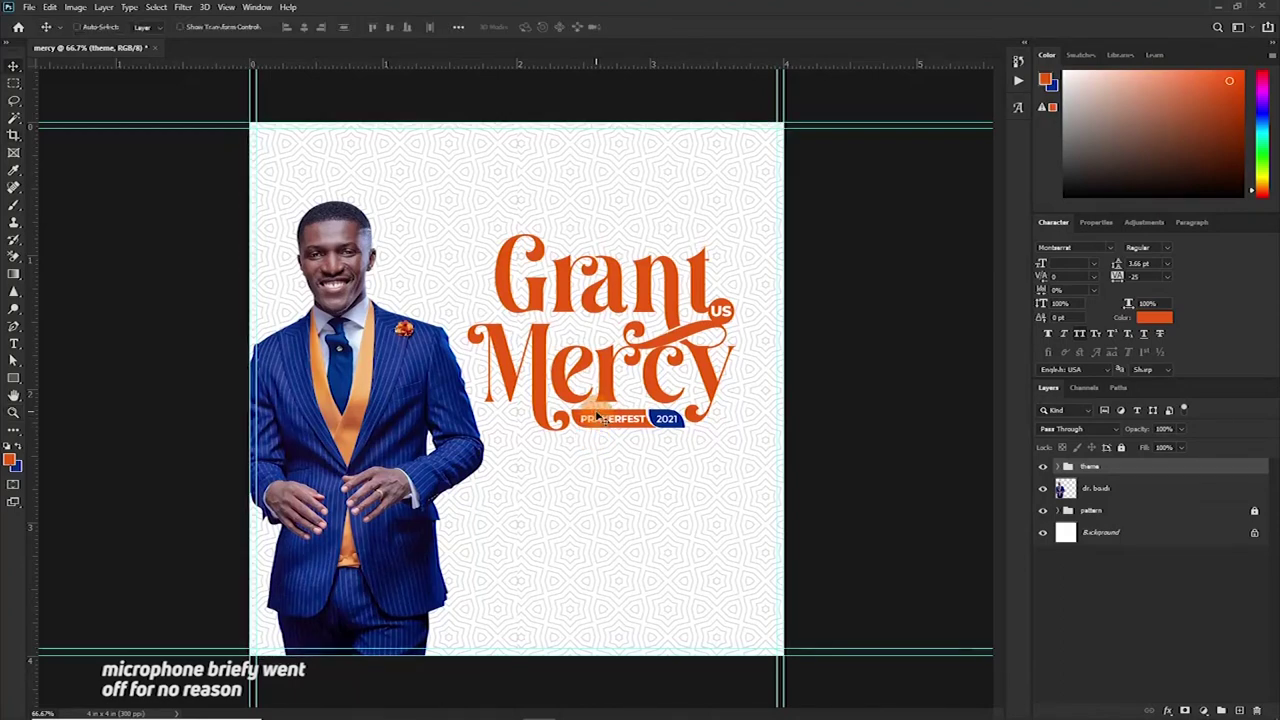
{"action": "left_click_drag", "start_coordinate": [598, 418], "coordinate": [594, 413]}
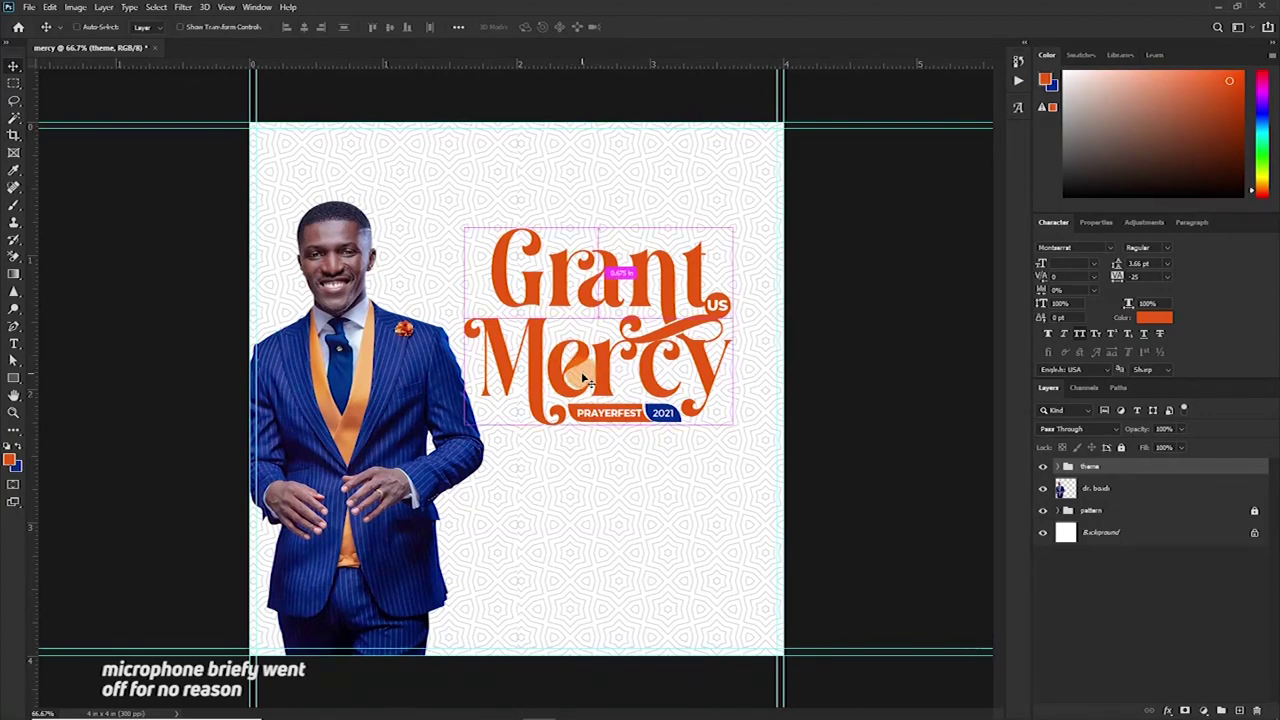
{"action": "left_click_drag", "start_coordinate": [585, 378], "coordinate": [585, 387]}
{"action": "left_click", "coordinate": [634, 503]}
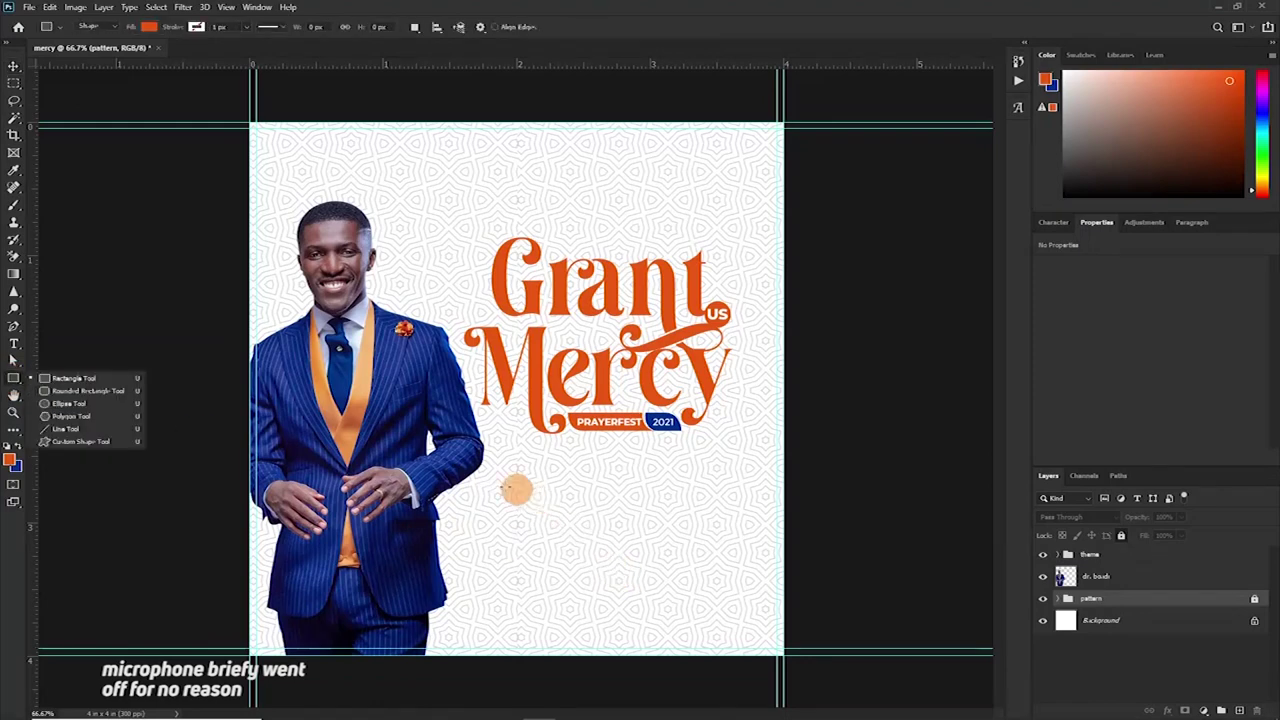
- Draw a rectangle below the title and duplicate it to the right with a blue fill
{"action": "left_click_drag", "start_coordinate": [500, 449], "coordinate": [582, 570]}
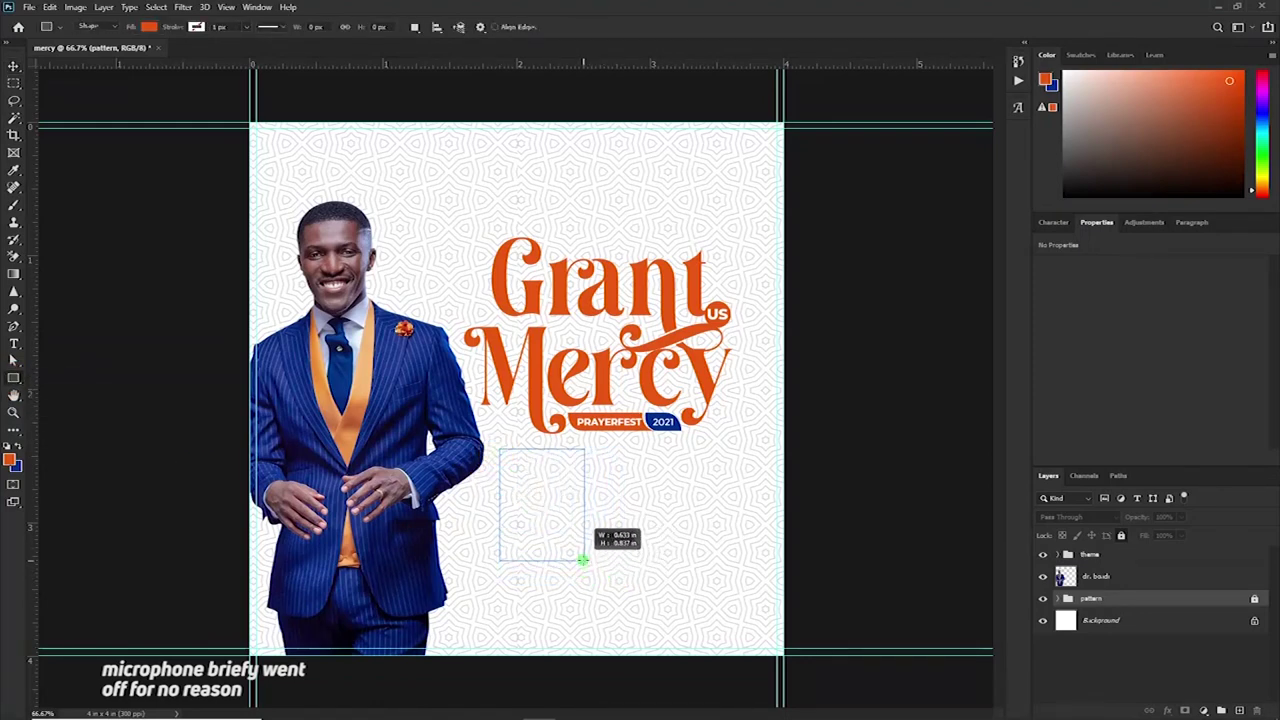
{"action": "left_click_drag", "start_coordinate": [582, 559], "coordinate": [589, 565]}
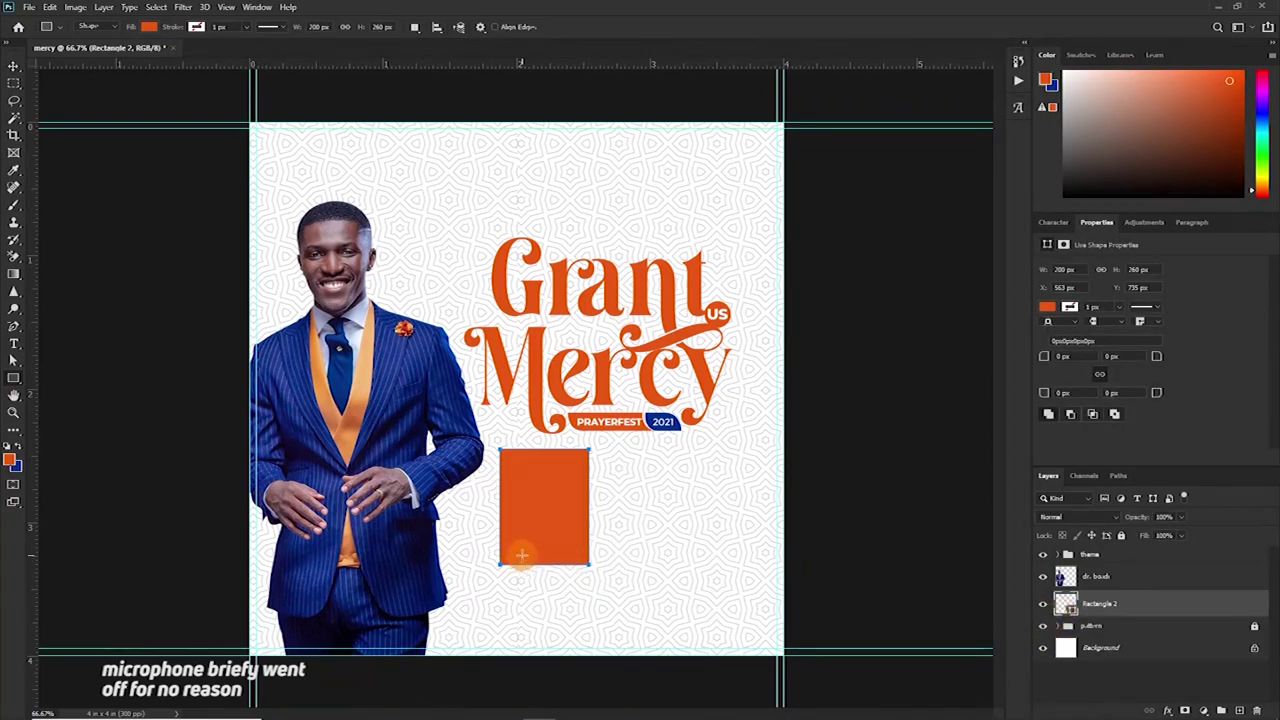
{"action": "key", "text": "v"}
{"action": "mouse_move", "coordinate": [563, 514]}
{"action": "left_mouse_down"}
{"action": "mouse_move", "coordinate": [543, 509]}
{"action": "mouse_move", "coordinate": [547, 519]}
{"action": "left_mouse_up"}
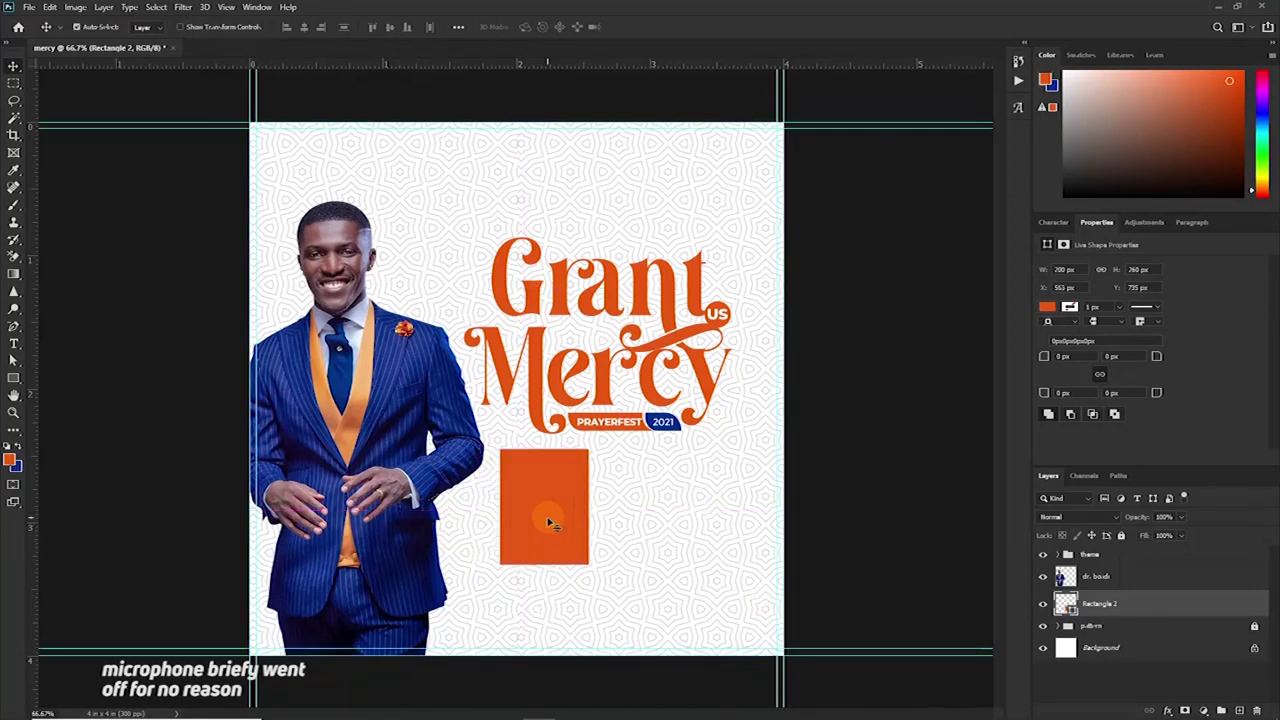
{"action": "left_click_drag", "start_coordinate": [547, 519], "coordinate": [702, 519]}
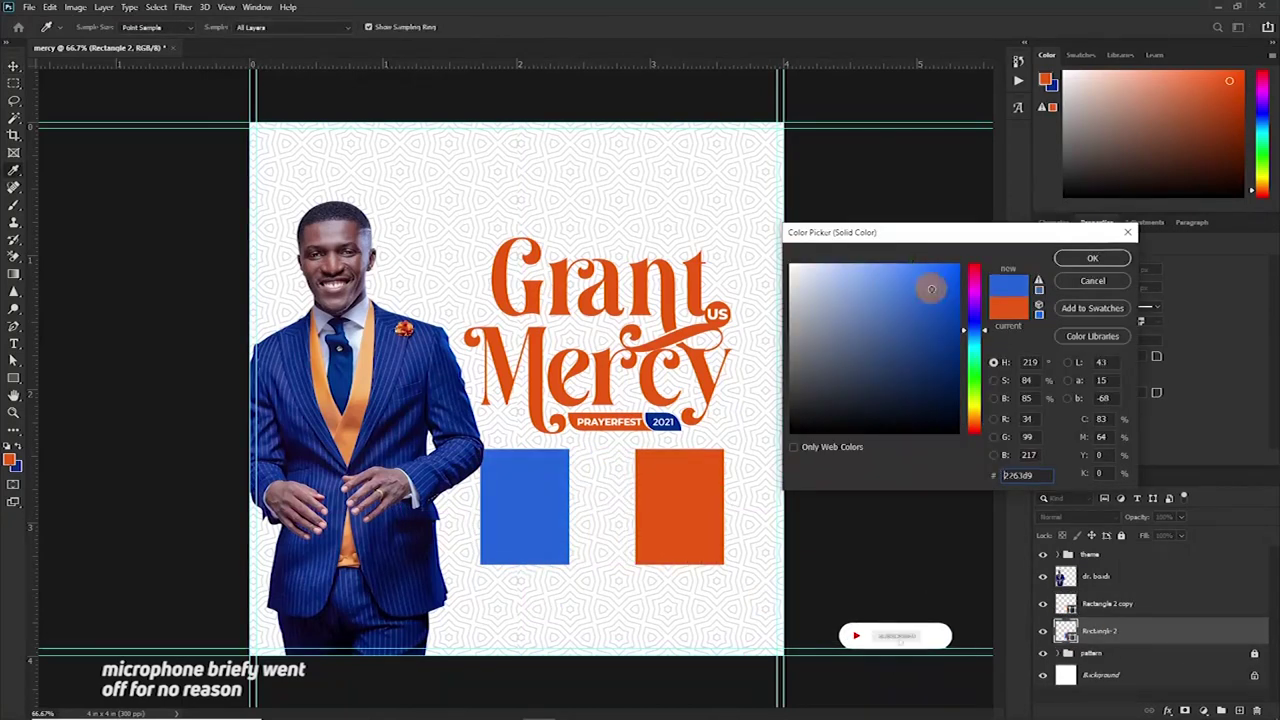
{"action": "key", "text": "Return"}
{"action": "key", "text": "v"}
{"action": "double_click", "coordinate": [1065, 604]}
{"action": "key", "text": "Return"}
- Add narrow copies beside both rectangles and fill them orange
{"action": "left_click_drag", "start_coordinate": [536, 527], "coordinate": [766, 518]}
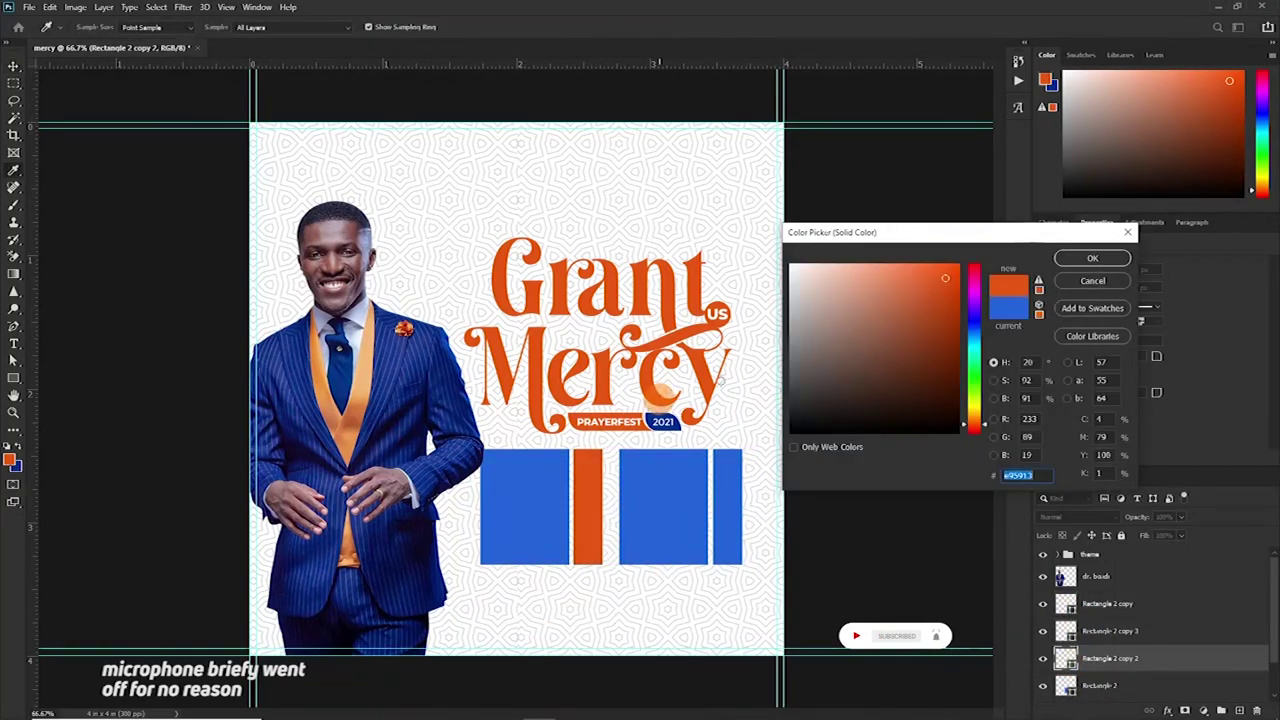
{"action": "left_click", "coordinate": [1093, 258]}
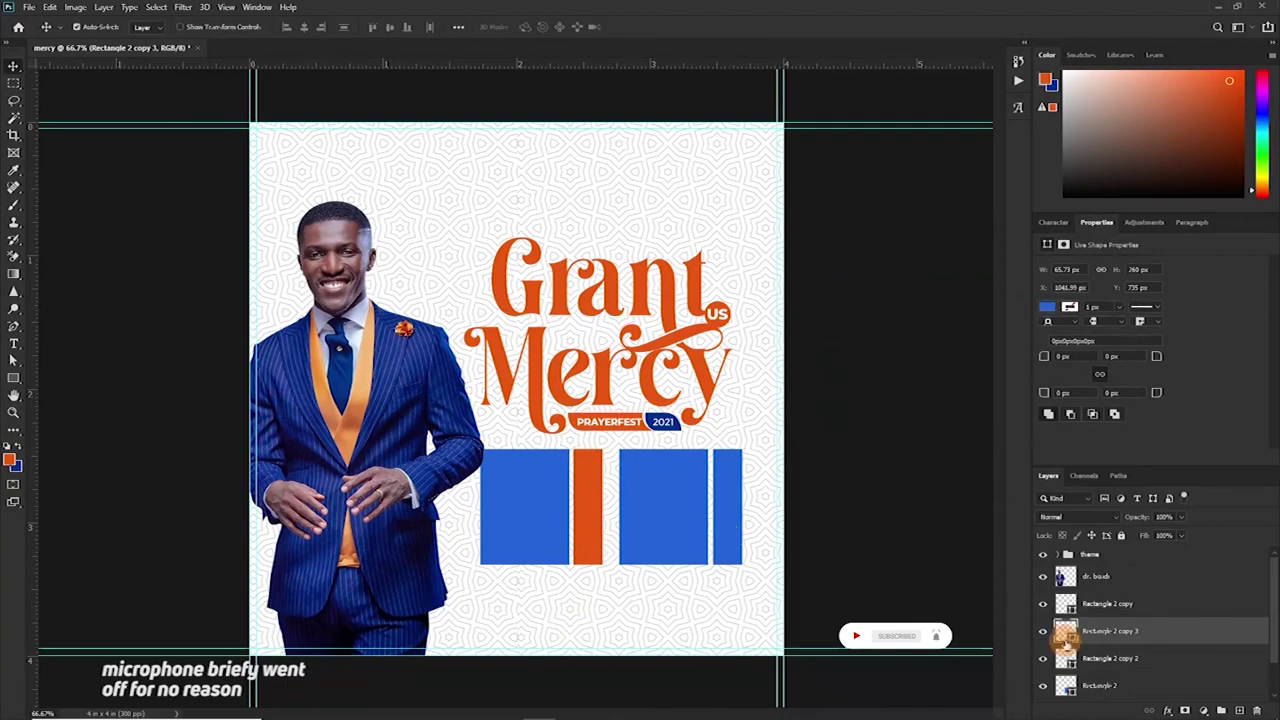
{"action": "double_click", "coordinate": [1065, 631]}
{"action": "left_click", "coordinate": [1093, 258]}
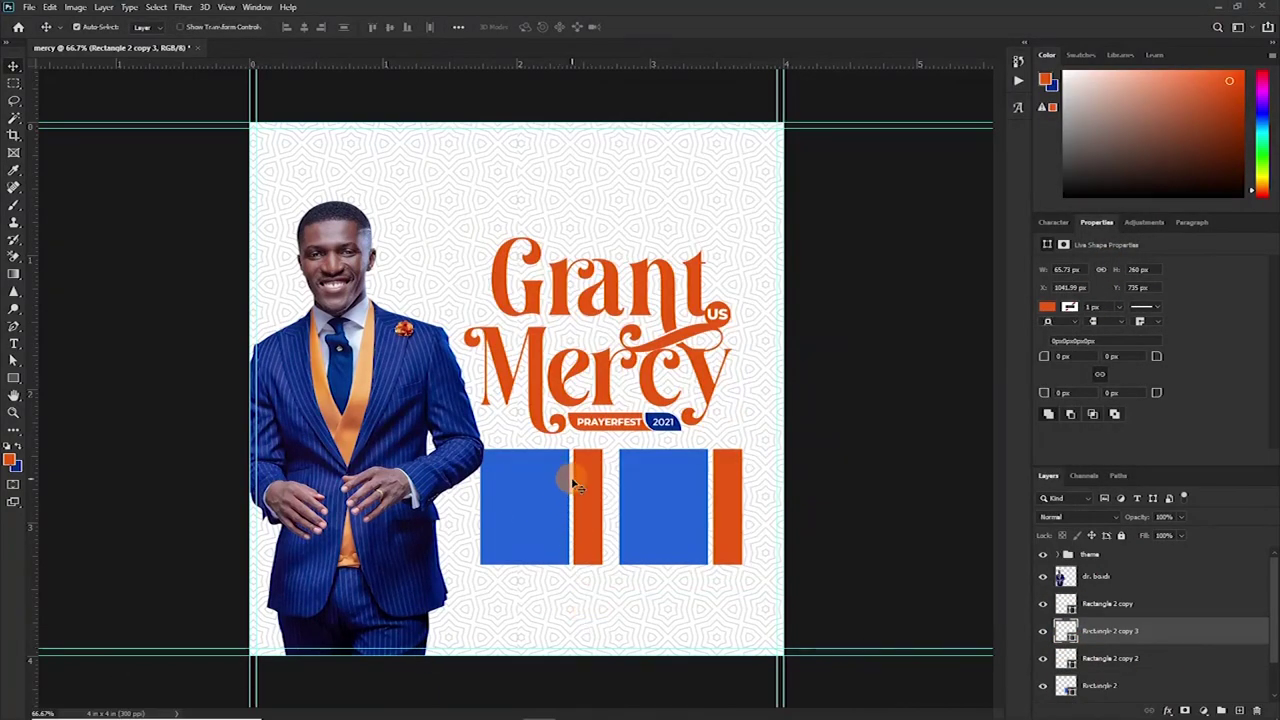
{"action": "mouse_move", "coordinate": [382, 708]}
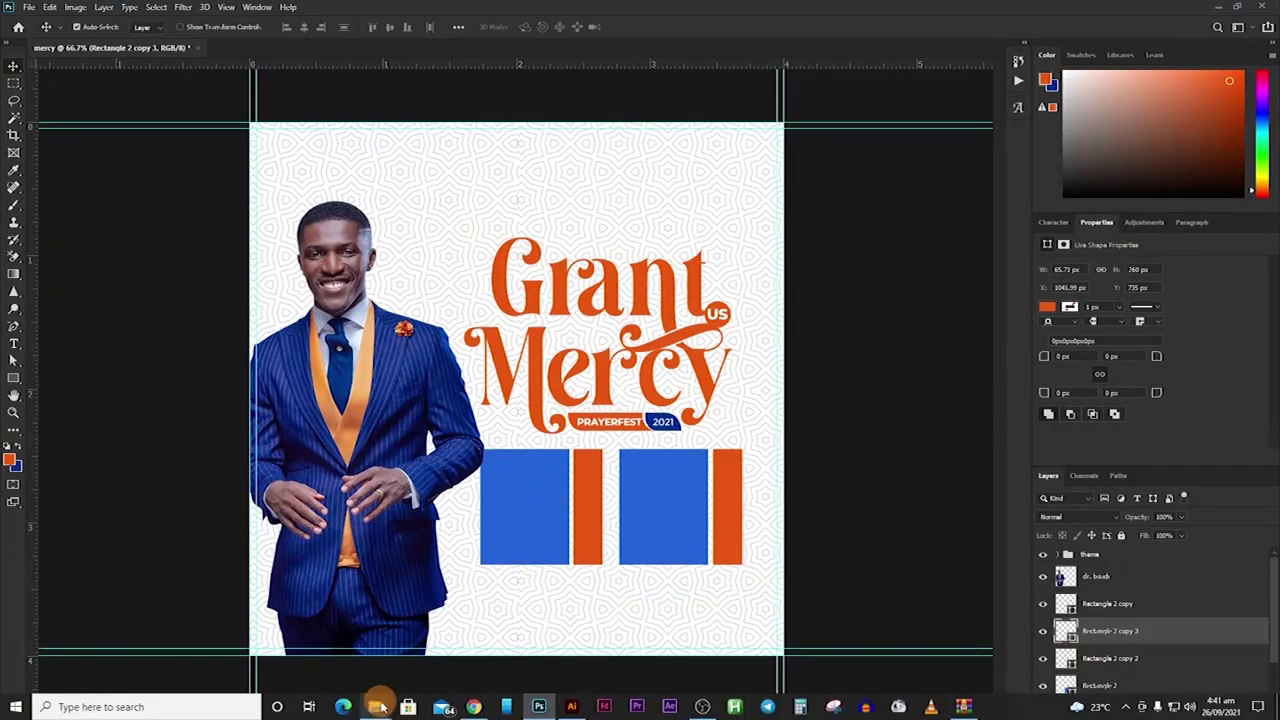
- Preview the dark-suit portrait in the church flyer folder and drag it into the flyer
{"action": "left_click", "coordinate": [335, 650]}
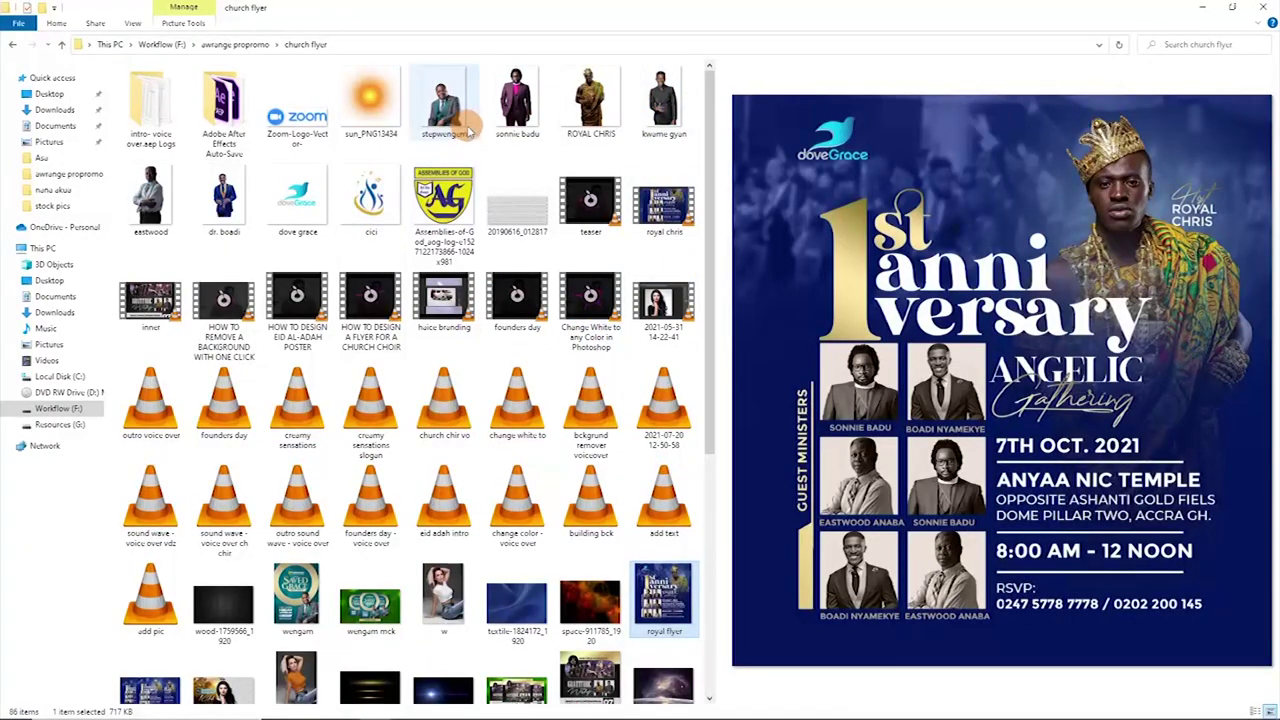
{"action": "left_click", "coordinate": [661, 116]}
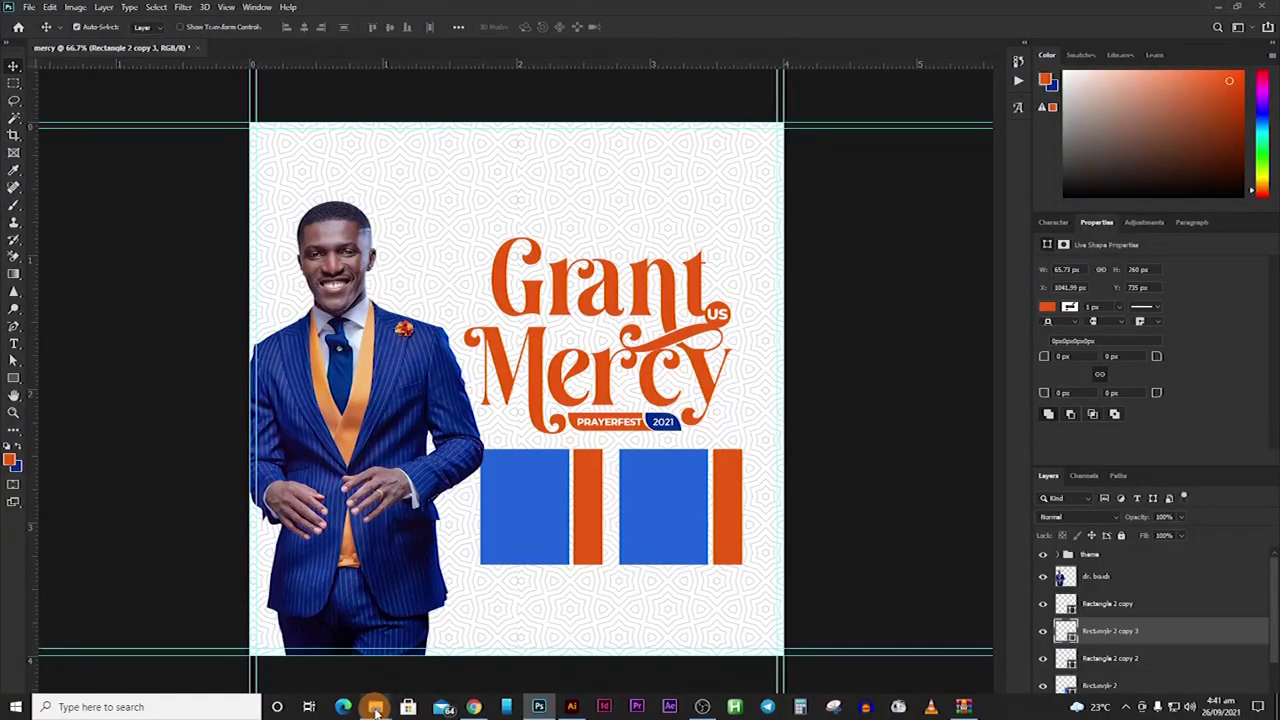
{"action": "left_click", "coordinate": [375, 707]}
{"action": "left_click", "coordinate": [345, 630]}
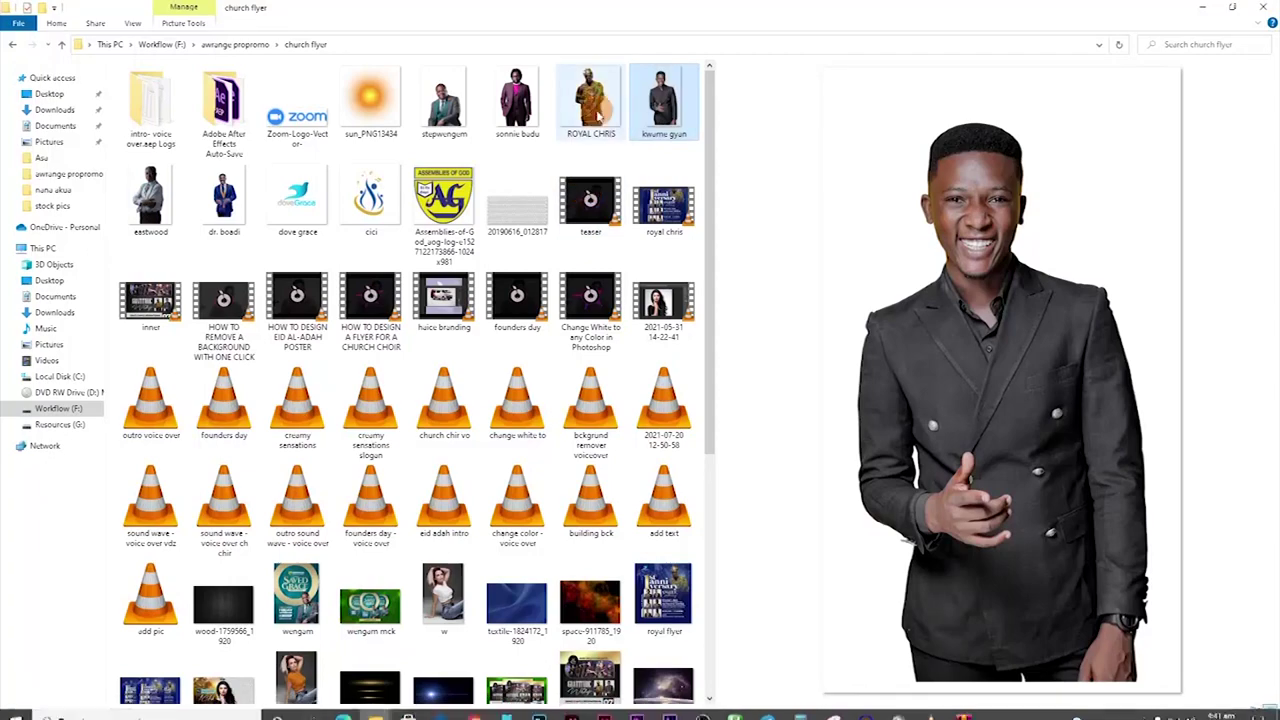
{"action": "left_click_drag", "start_coordinate": [648, 710], "coordinate": [509, 523]}
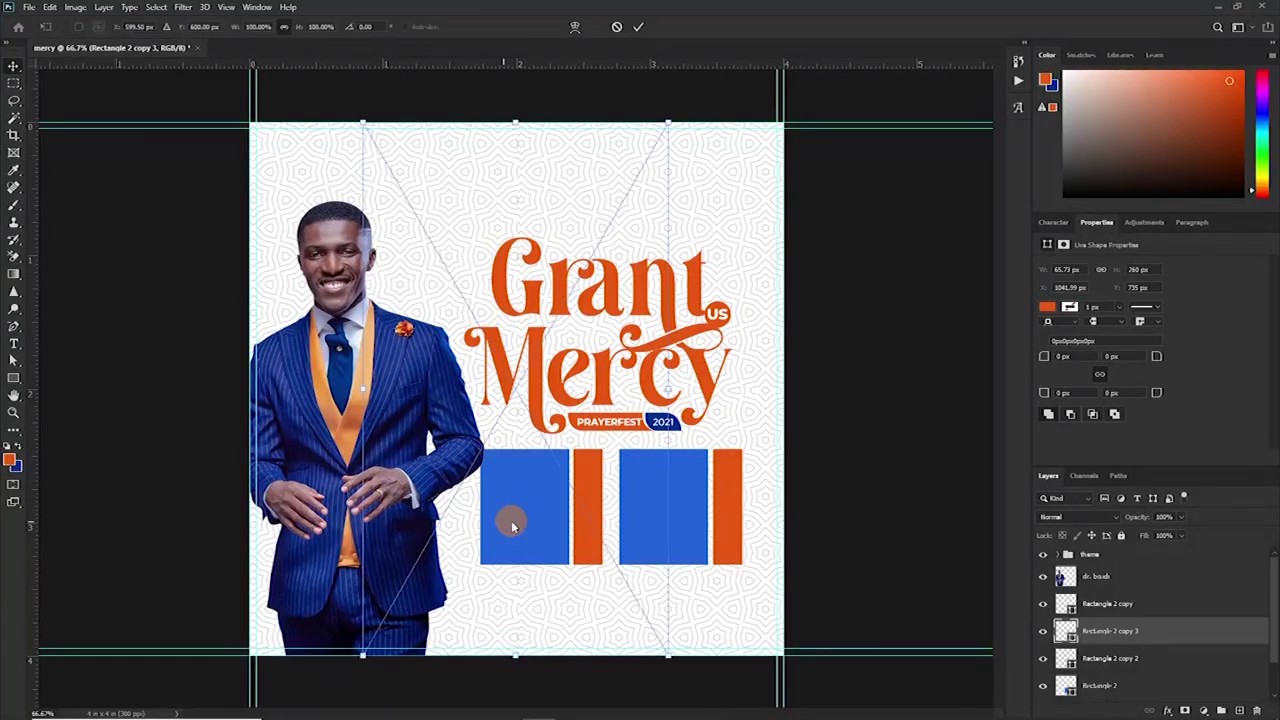
- Scale the dark-suit photo to about a third, move its layer above the left panel, and clip it
{"action": "left_click_drag", "start_coordinate": [668, 122], "coordinate": [558, 524]}
{"action": "key", "text": "Return"}
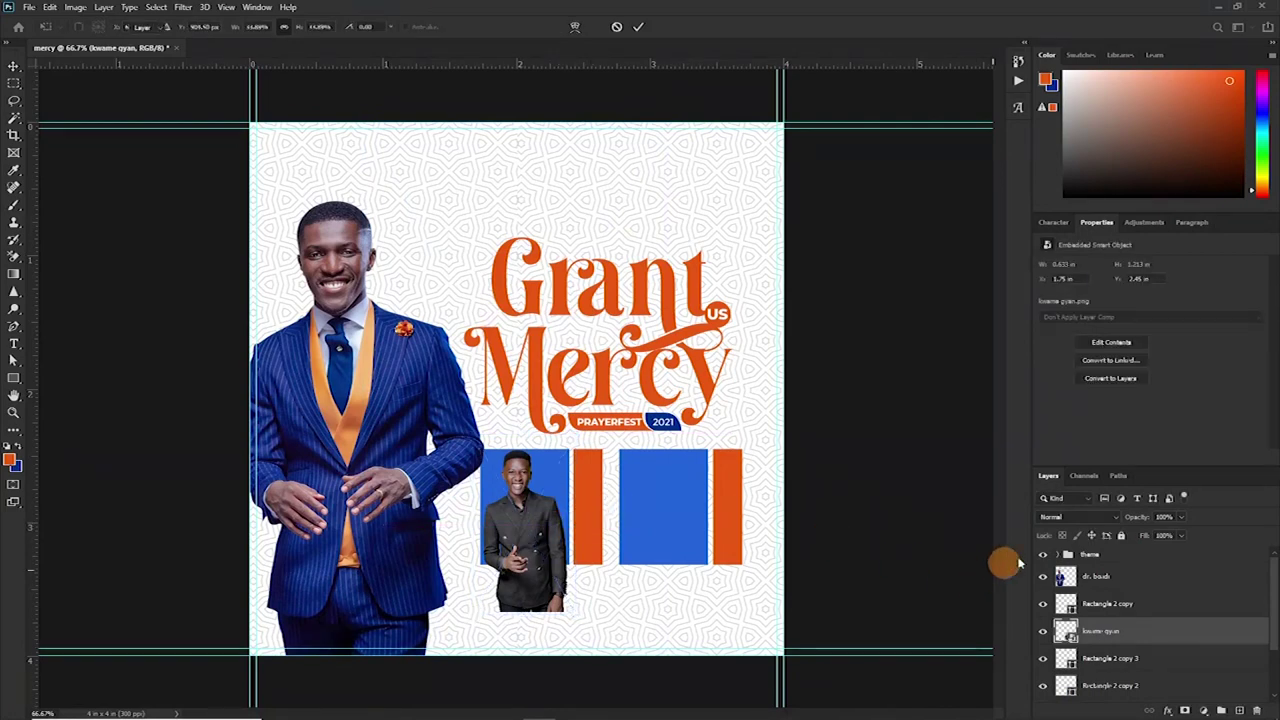
{"action": "scroll", "coordinate": [1110, 628], "scroll_direction": "down", "scroll_amount": 1}
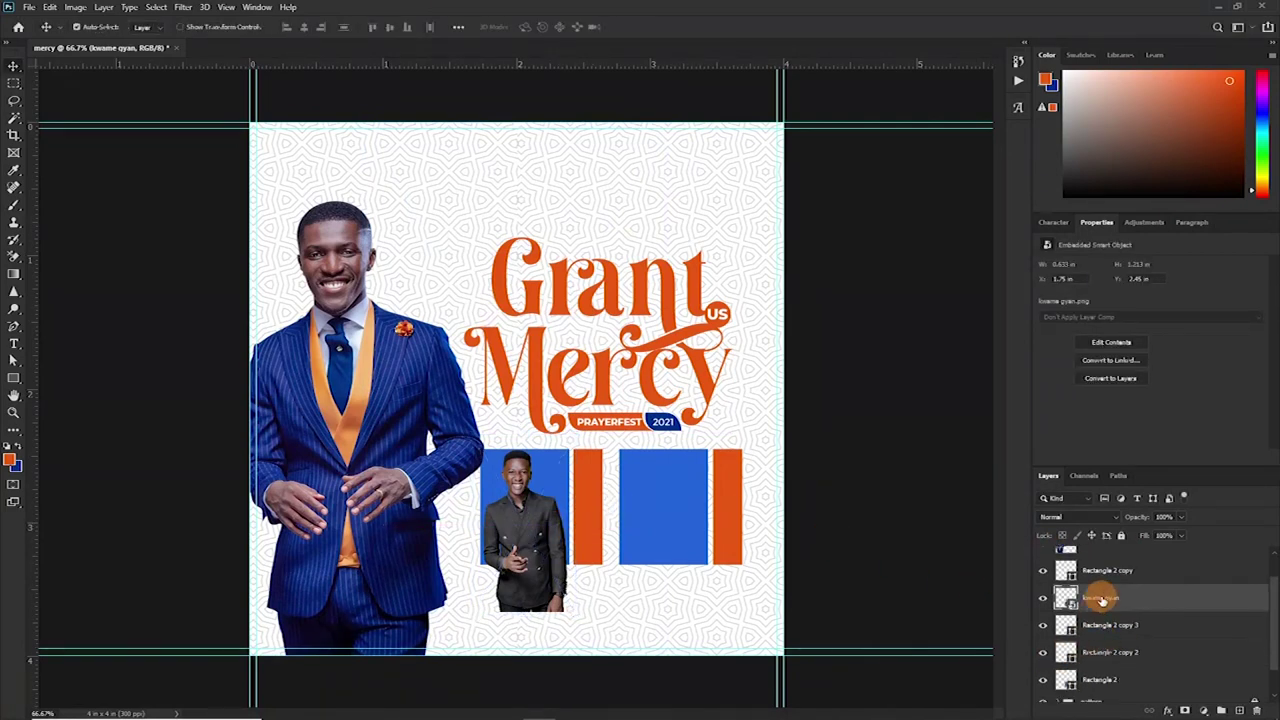
{"action": "left_click_drag", "start_coordinate": [1101, 599], "coordinate": [1082, 640]}
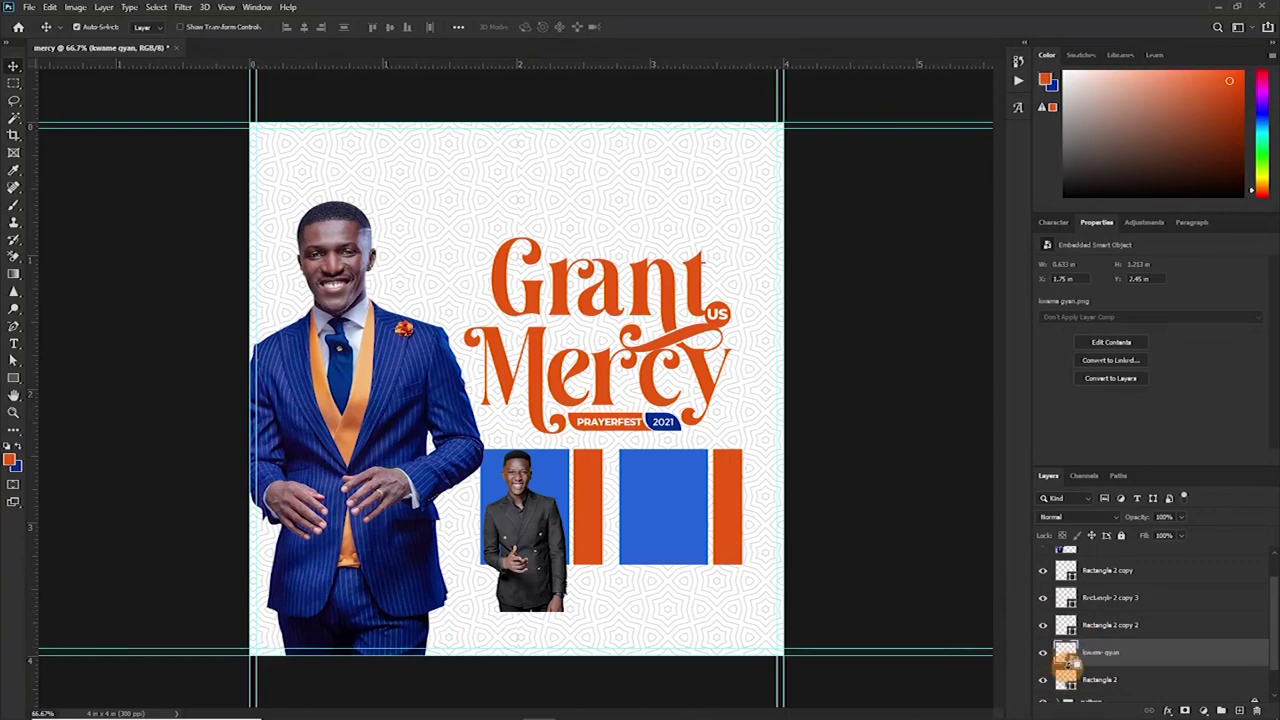
{"action": "left_click", "coordinate": [1066, 665], "text": "alt"}
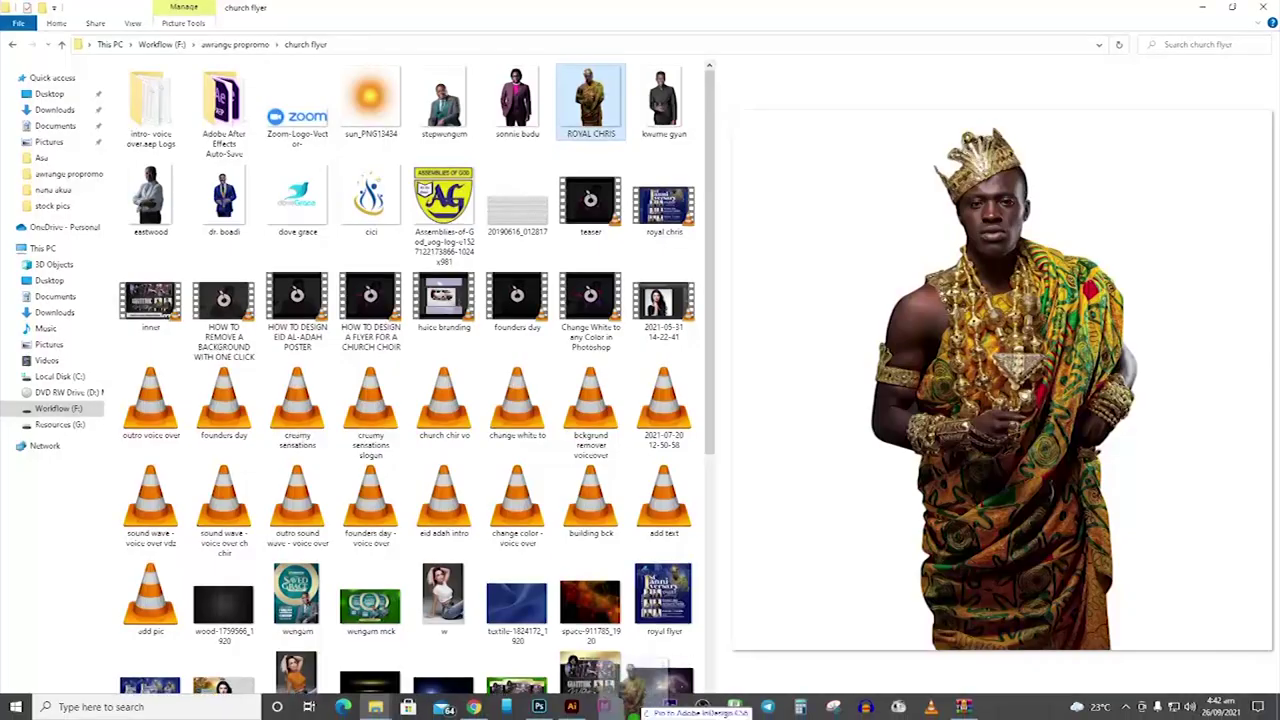
- Drag the crowned man's photo into the flyer, then scale and position it over the right panel
{"action": "left_click_drag", "start_coordinate": [740, 695], "coordinate": [643, 514]}
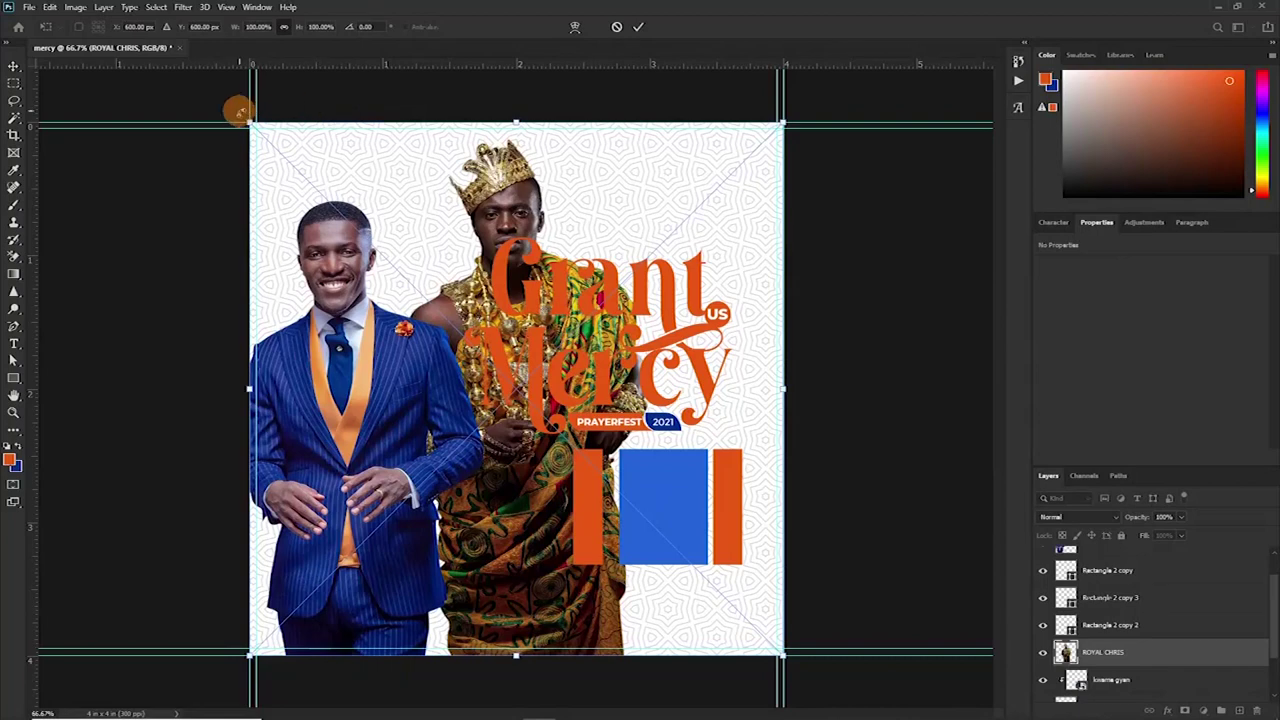
{"action": "left_click_drag", "start_coordinate": [314, 205], "coordinate": [566, 377]}
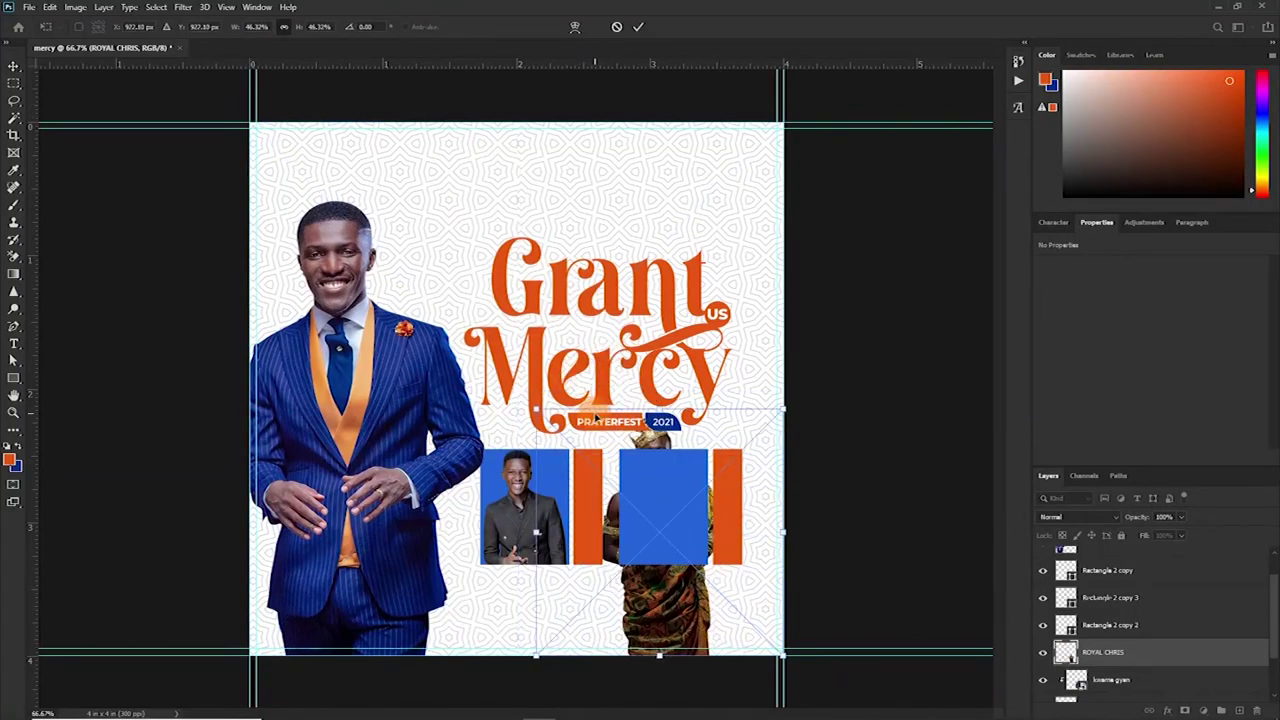
{"action": "mouse_move", "coordinate": [668, 547]}
{"action": "left_mouse_down"}
{"action": "mouse_move", "coordinate": [690, 500]}
{"action": "mouse_move", "coordinate": [672, 518]}
{"action": "mouse_move", "coordinate": [672, 557]}
{"action": "left_mouse_up"}
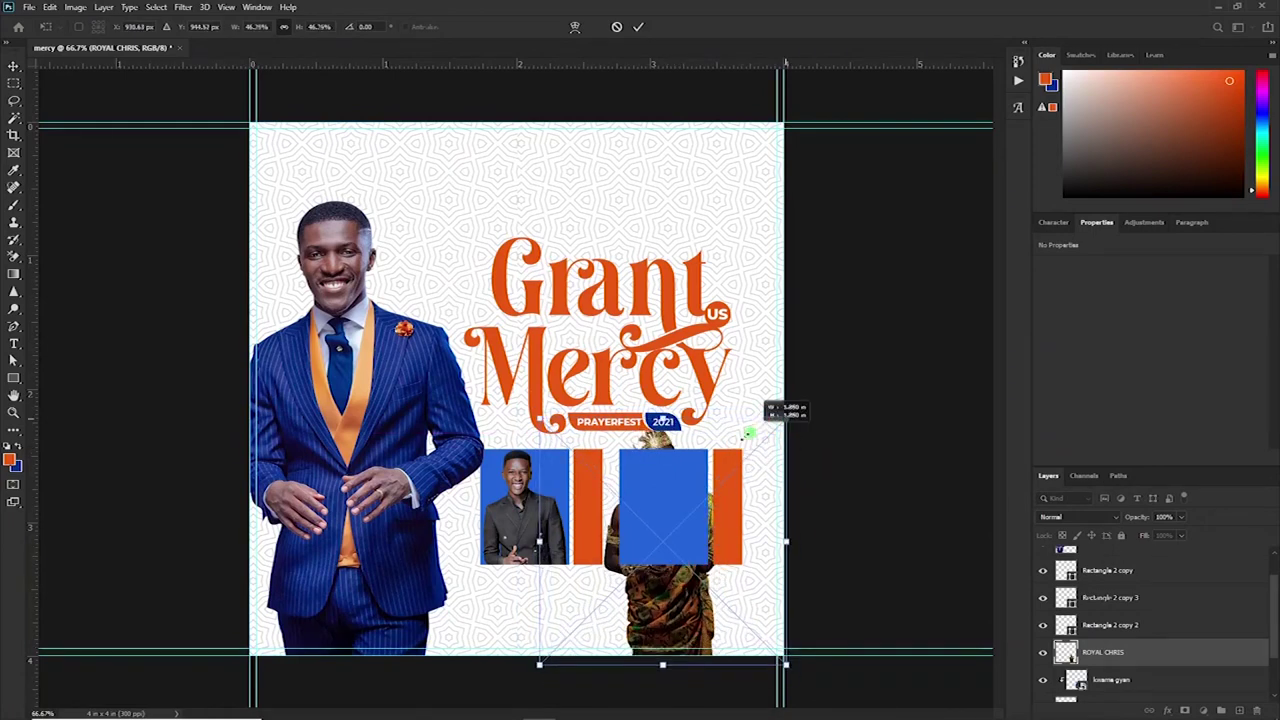
{"action": "mouse_move", "coordinate": [748, 434]}
{"action": "left_mouse_down"}
{"action": "mouse_move", "coordinate": [731, 443]}
{"action": "mouse_move", "coordinate": [748, 455]}
{"action": "left_mouse_up"}
{"action": "left_click_drag", "start_coordinate": [662, 586], "coordinate": [674, 570]}
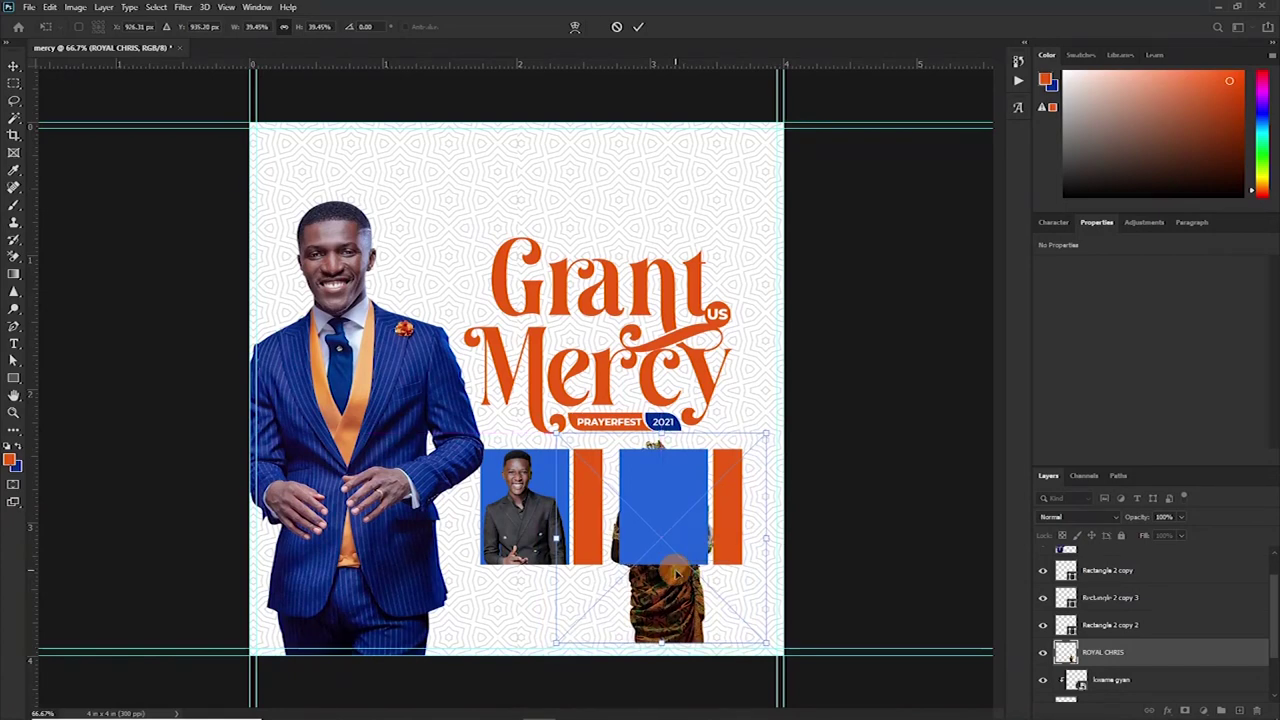
{"action": "key", "text": "Return"}
- Move the crowned photo's layer above the right blue panel and clip it to that panel
{"action": "left_click", "coordinate": [1106, 653]}
{"action": "left_click_drag", "start_coordinate": [1124, 651], "coordinate": [1106, 612]}
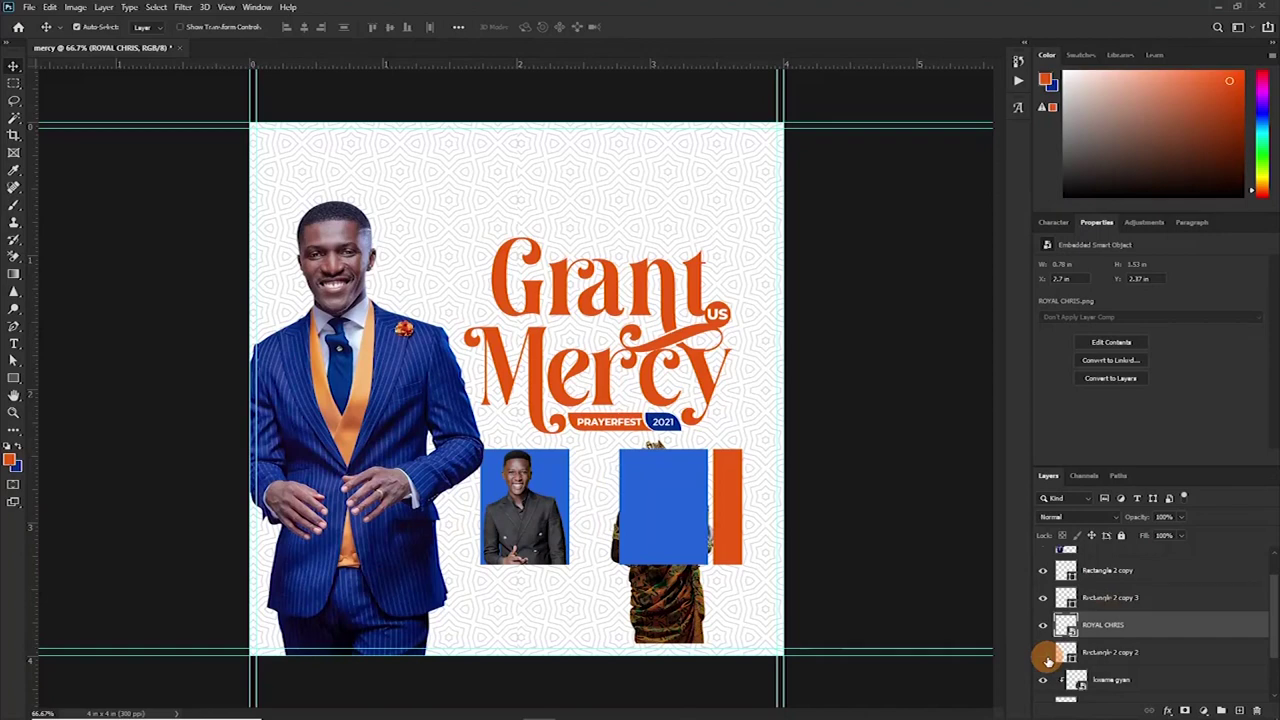
{"action": "left_click", "coordinate": [656, 497]}
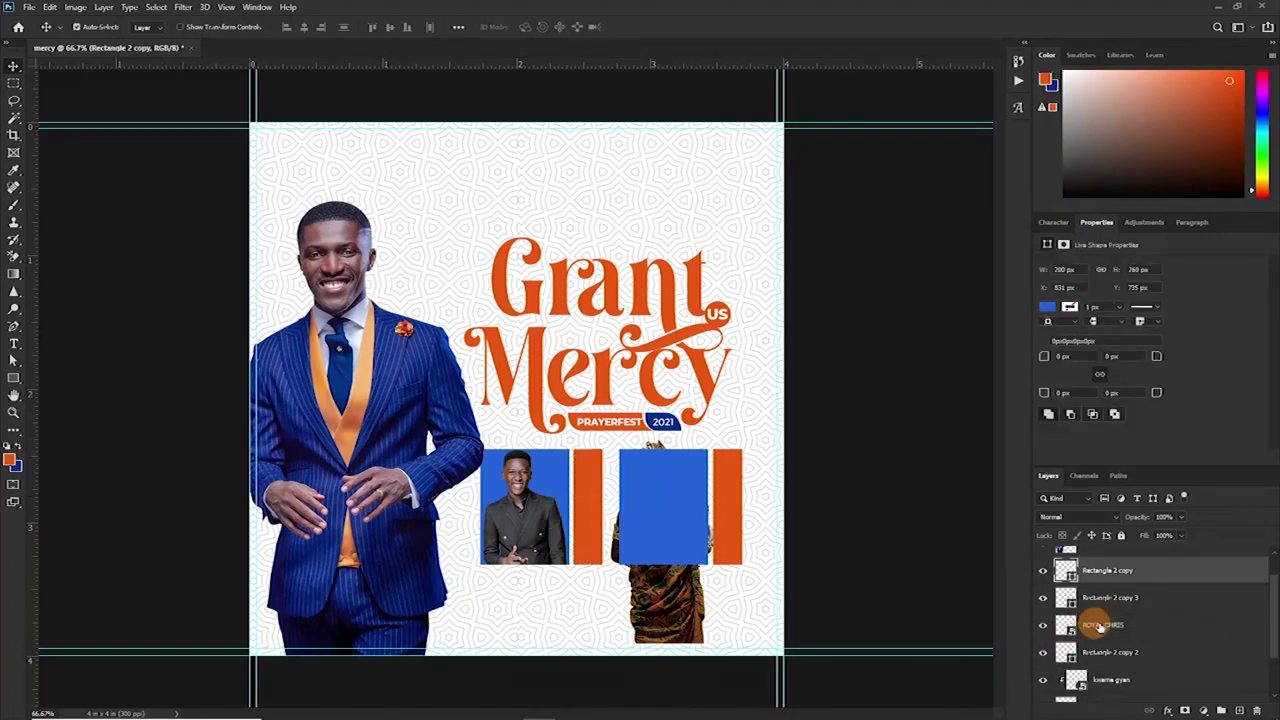
{"action": "left_click_drag", "start_coordinate": [1112, 626], "coordinate": [1100, 557]}
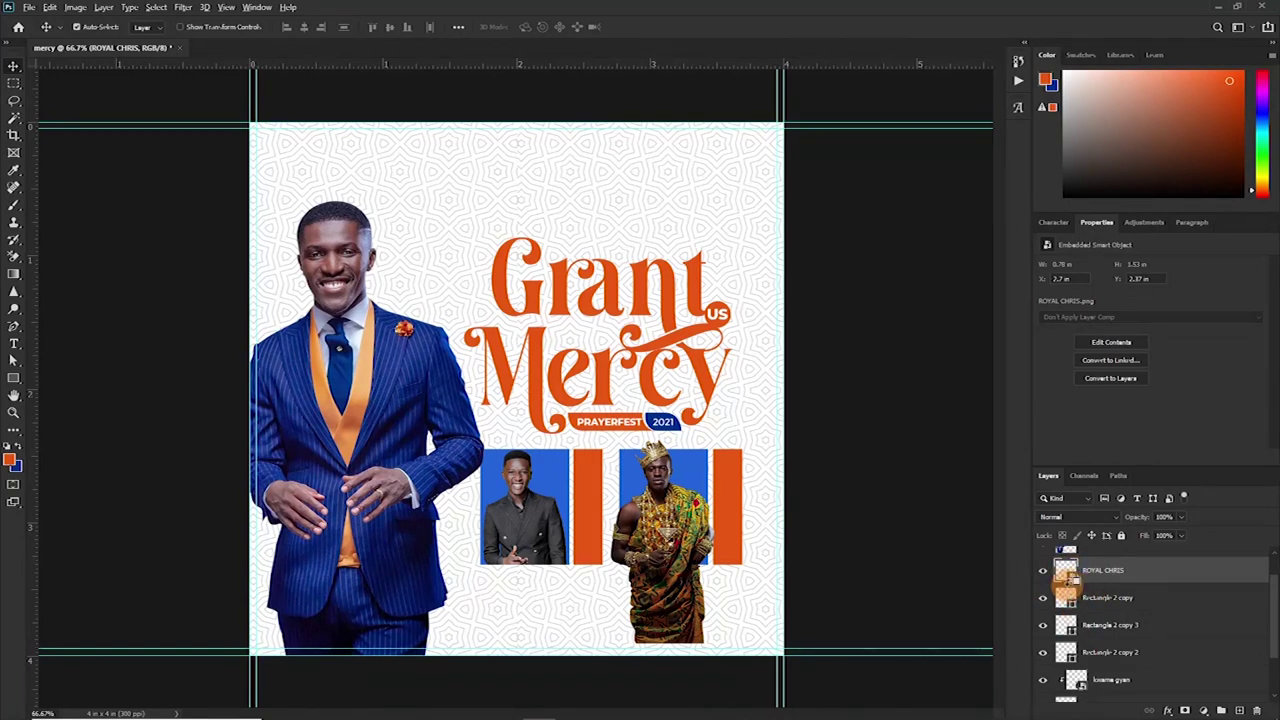
{"action": "left_click", "coordinate": [1066, 584], "text": "alt"}
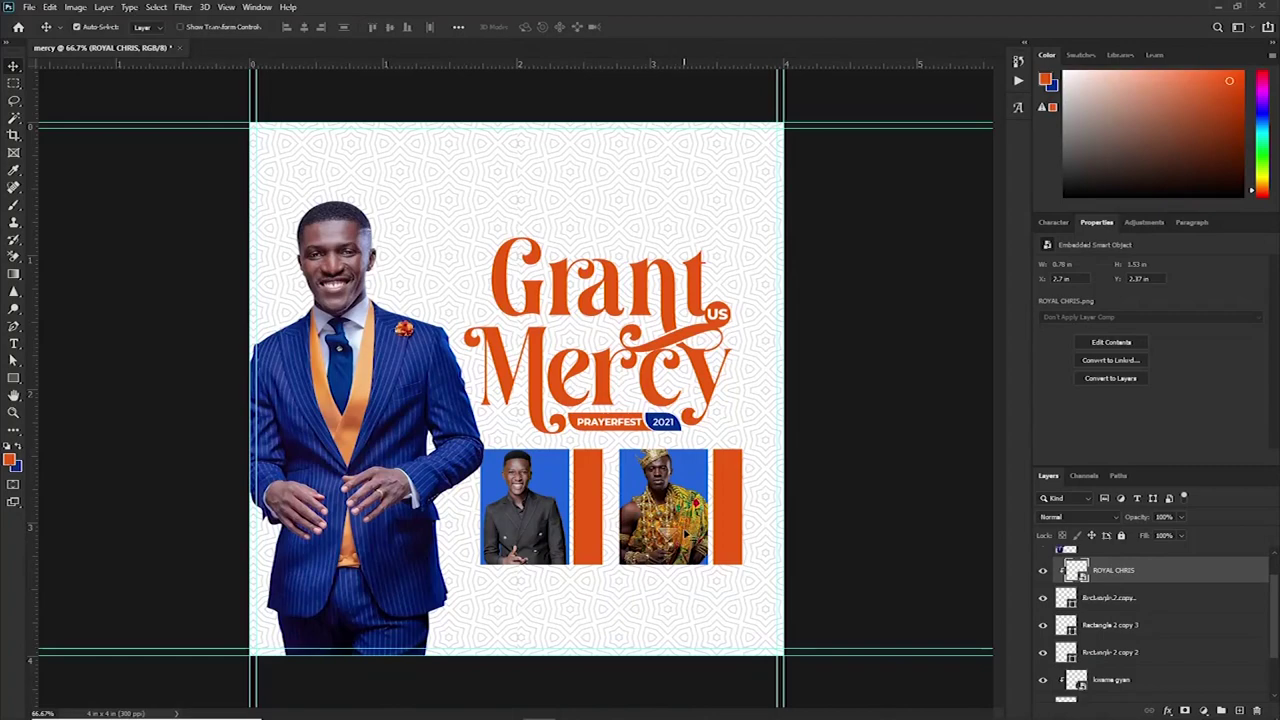
- Shrink the crowned photo to about 36.8% so the crown fits, and nudge the dark-suit photo right
{"action": "key", "text": "ctrl+plus"}
{"action": "key", "text": "ctrl+plus"}
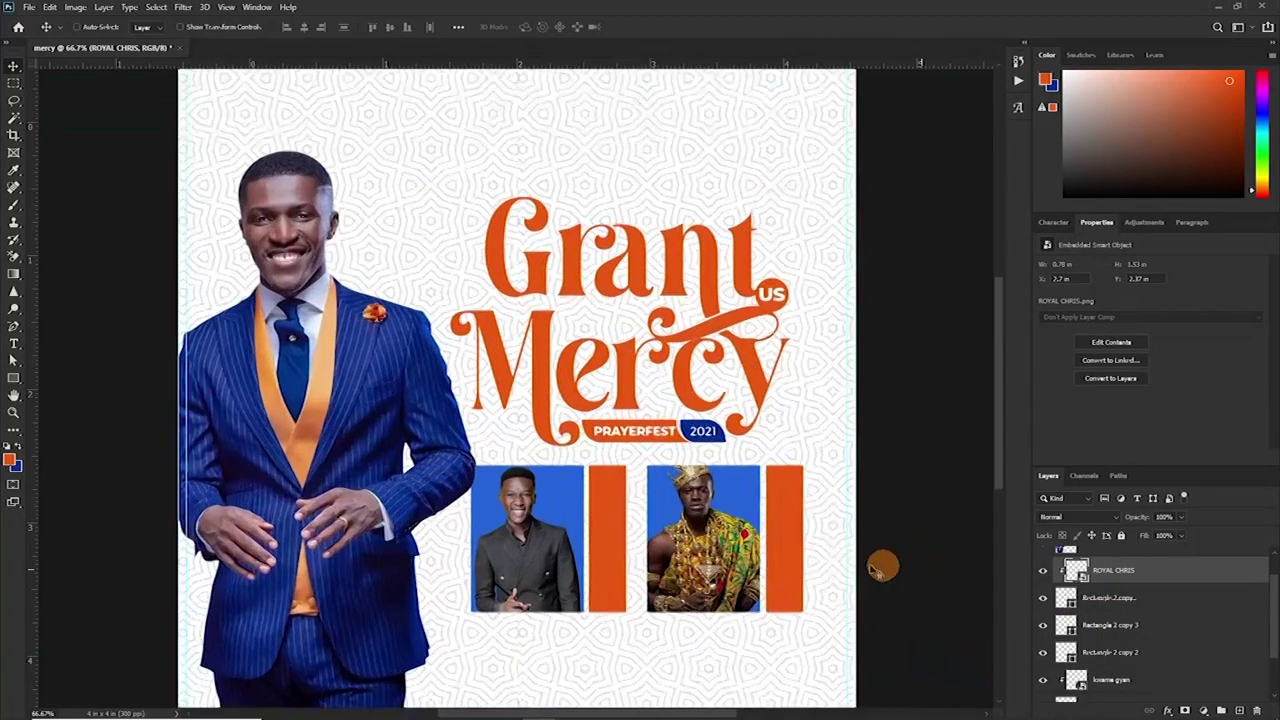
{"action": "left_click_drag", "start_coordinate": [785, 541], "coordinate": [532, 200]}
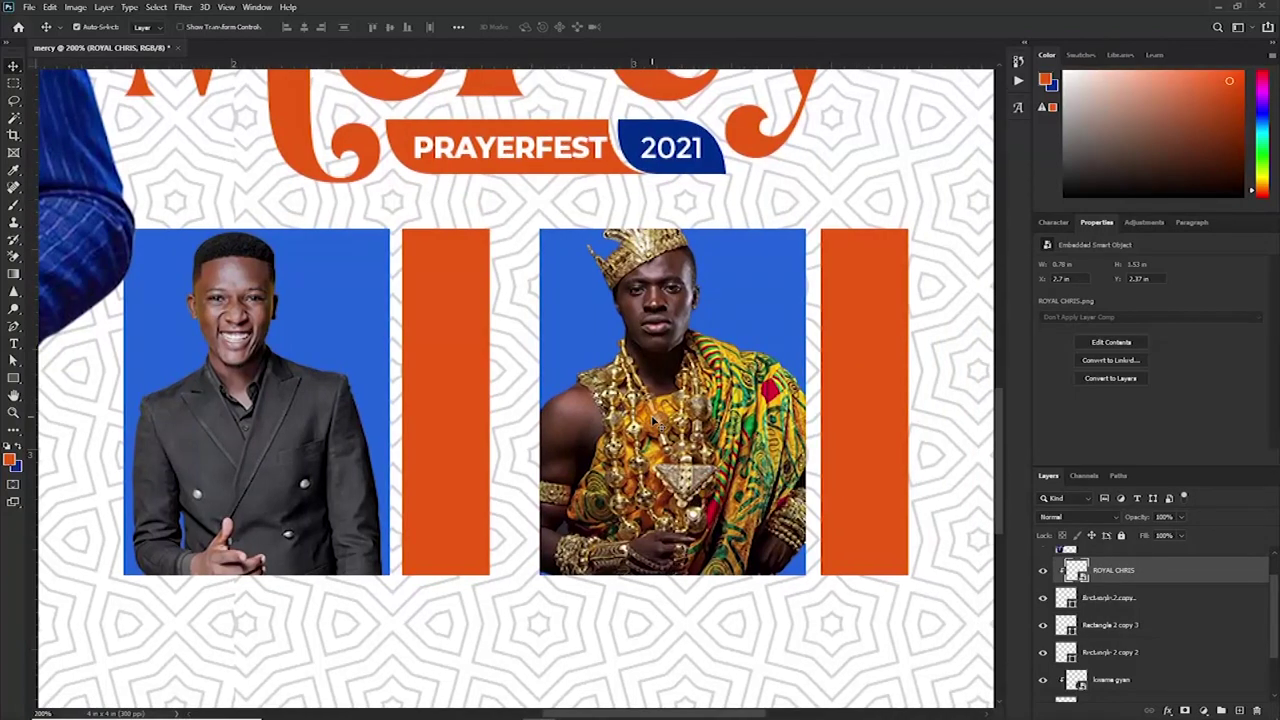
{"action": "key", "text": "ctrl+t"}
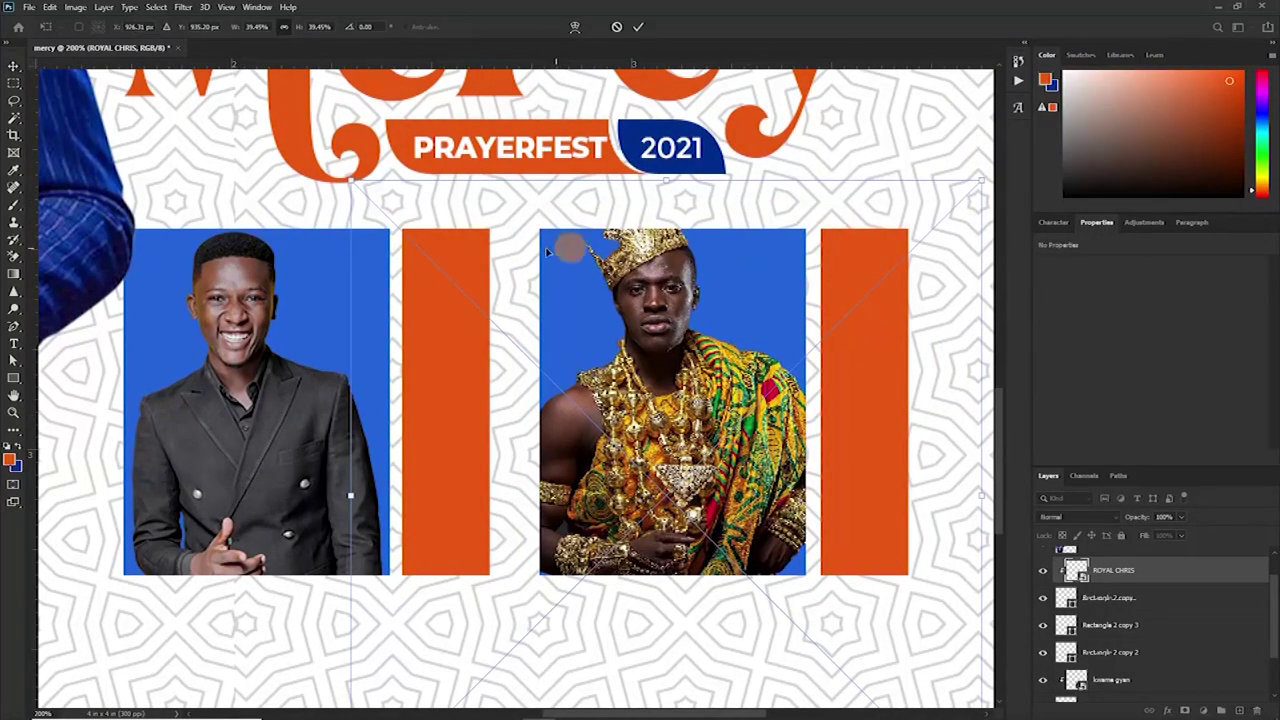
{"action": "left_click_drag", "start_coordinate": [354, 176], "coordinate": [409, 203]}
{"action": "left_click_drag", "start_coordinate": [676, 389], "coordinate": [686, 362]}
{"action": "key", "text": "Return"}
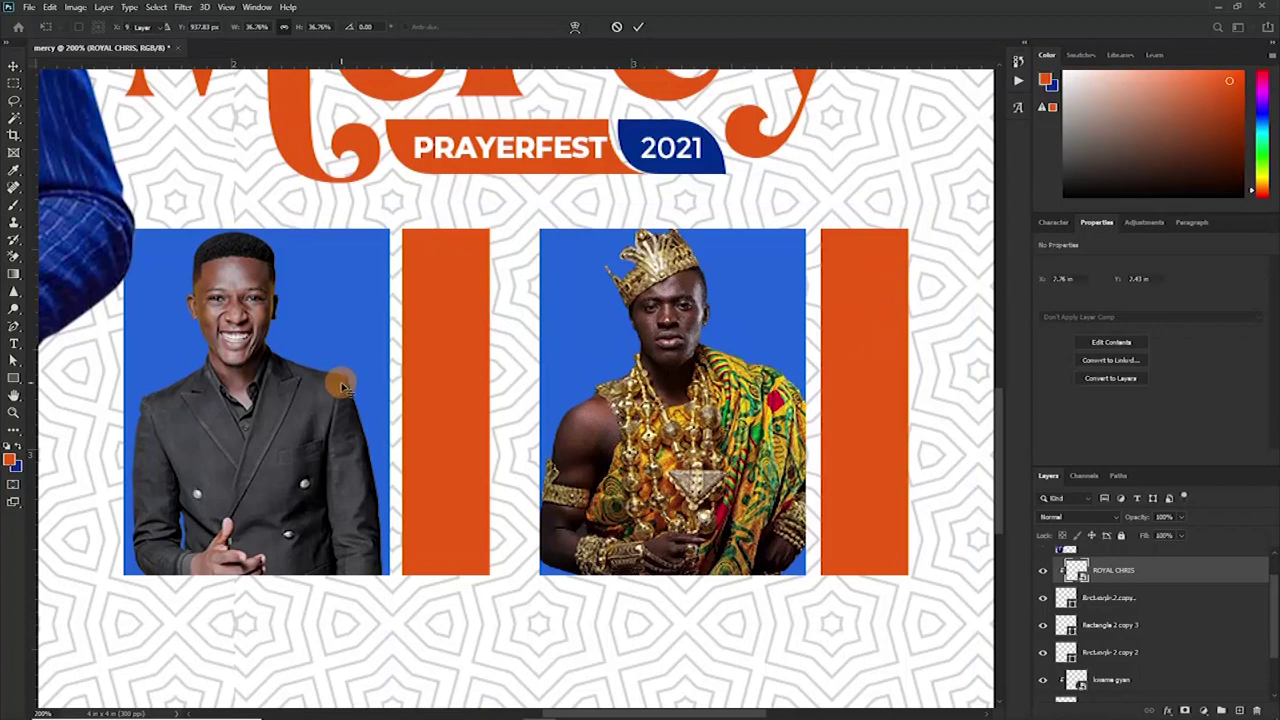
{"action": "left_click_drag", "start_coordinate": [283, 393], "coordinate": [289, 393]}
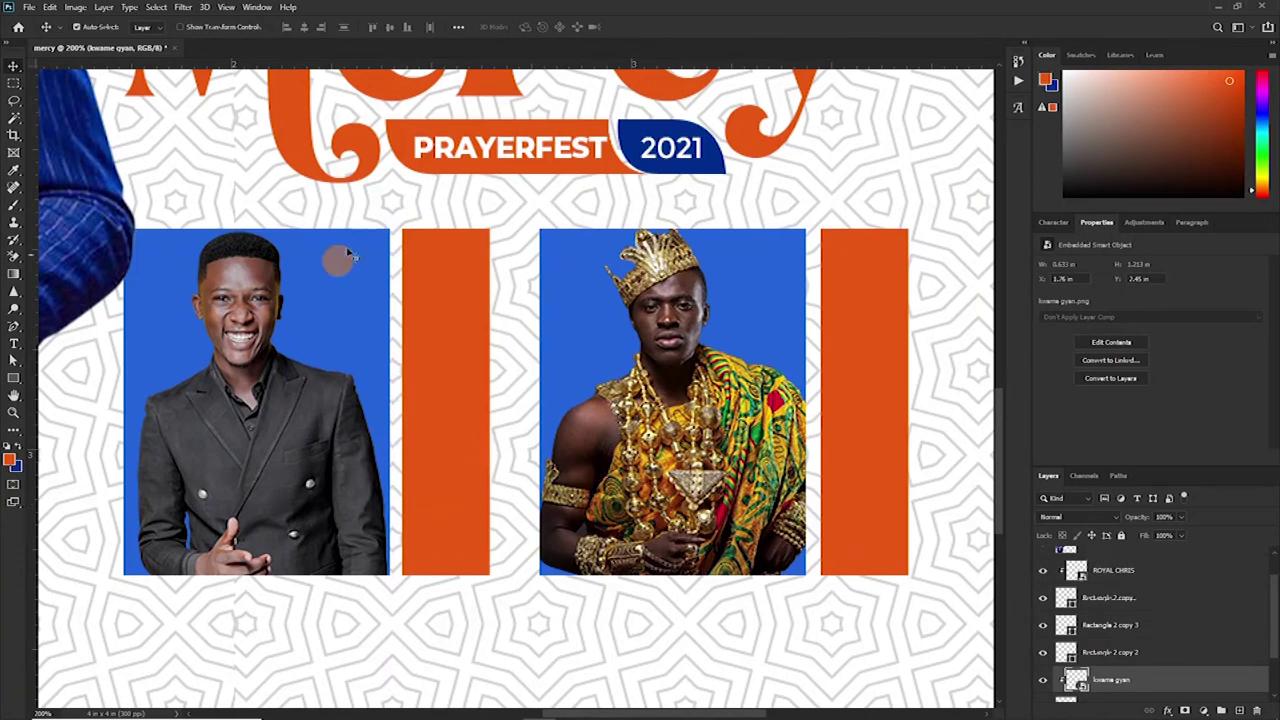
{"action": "left_click", "coordinate": [450, 384]}
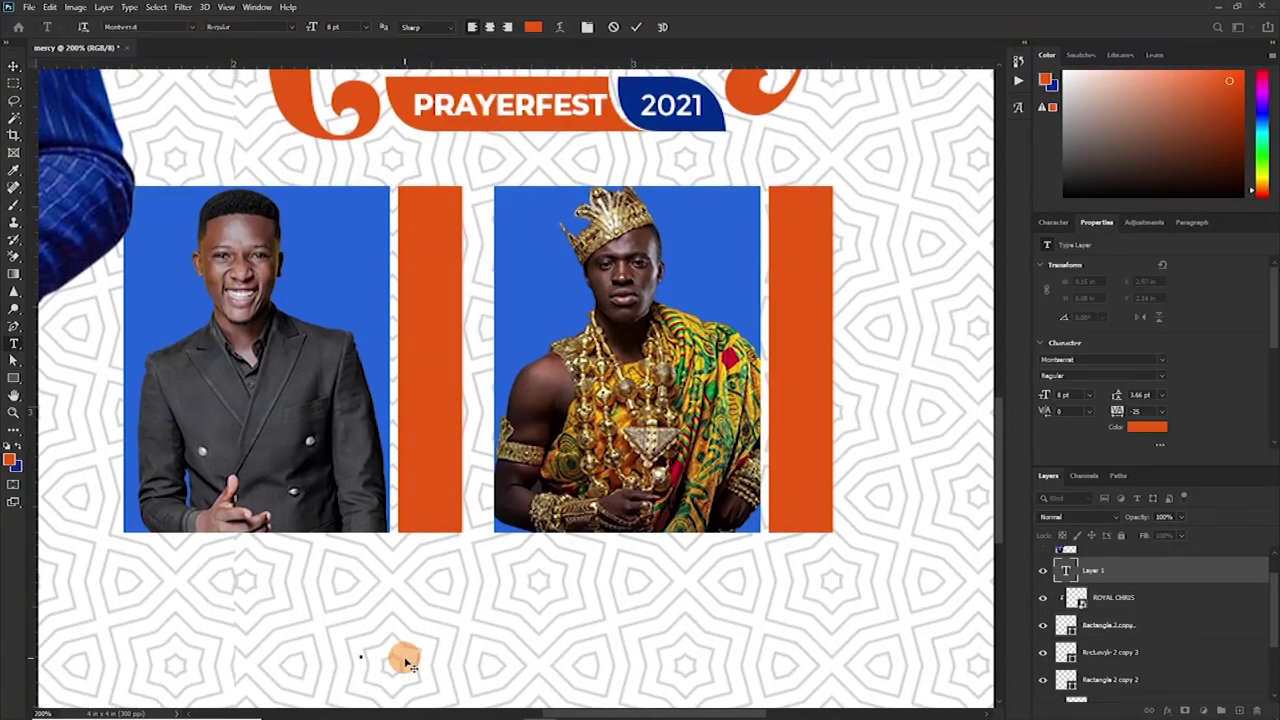
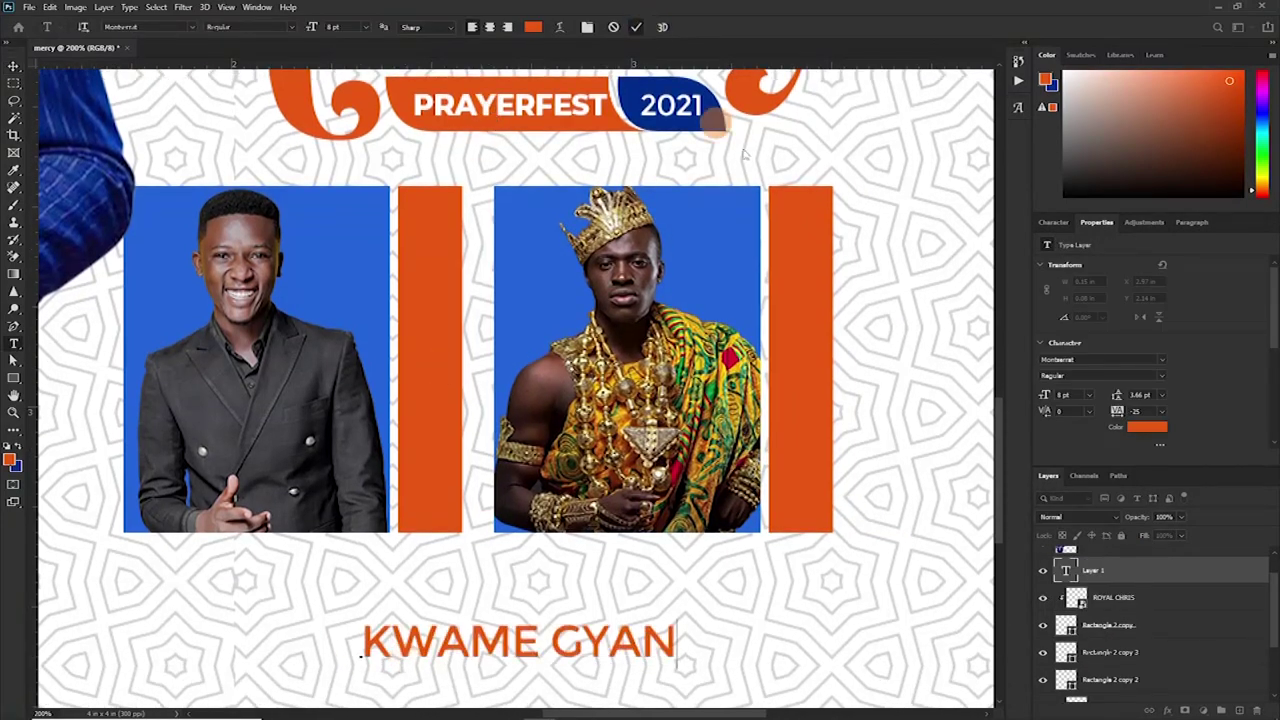
{"action": "left_click", "coordinate": [1147, 426]}
{"action": "left_click", "coordinate": [1094, 254]}
{"action": "left_click_drag", "start_coordinate": [503, 571], "coordinate": [800, 343]}
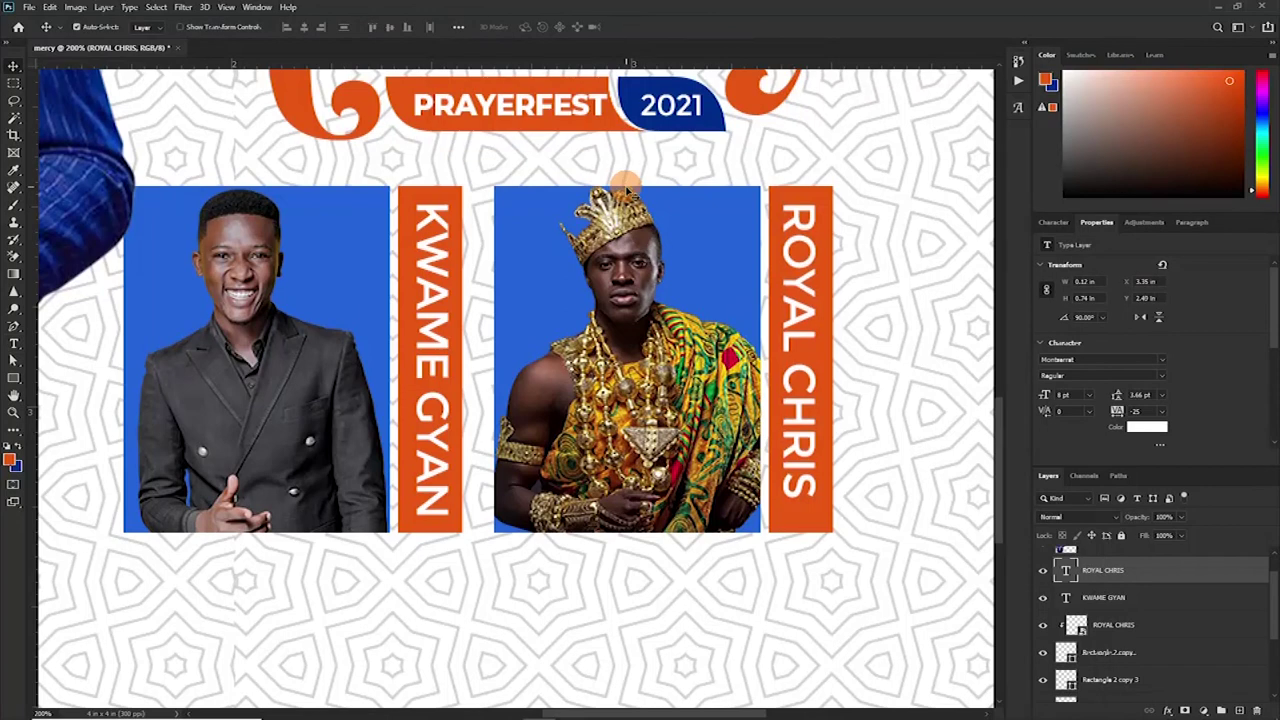
{"action": "right_click", "coordinate": [14, 377]}
{"action": "left_click", "coordinate": [60, 416]}
{"action": "left_click", "coordinate": [480, 27]}
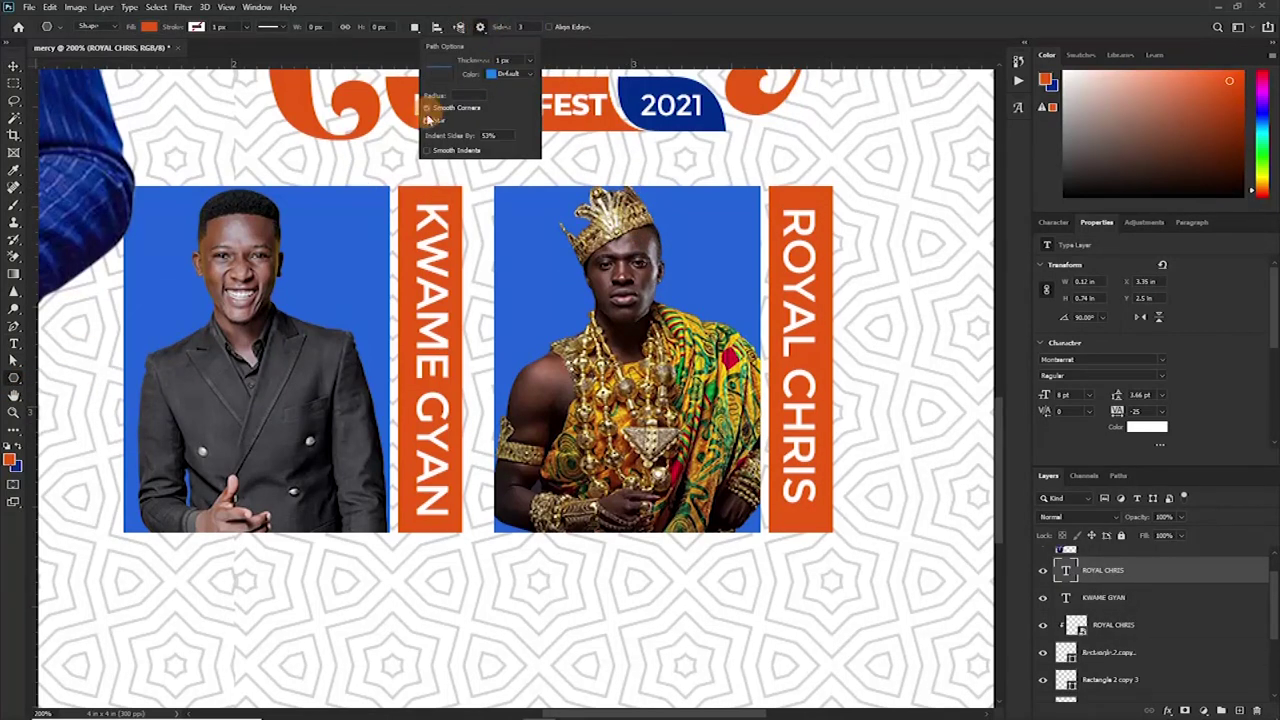
{"action": "left_click_drag", "start_coordinate": [378, 168], "coordinate": [390, 300]}
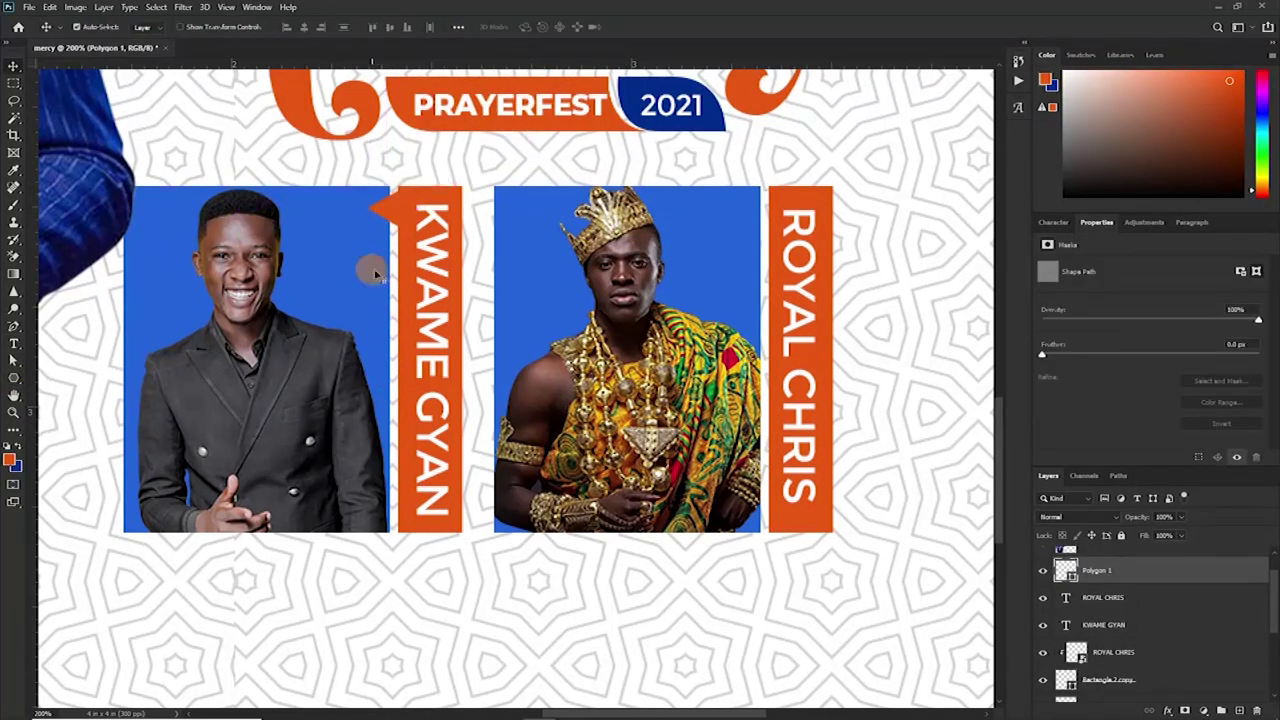
{"action": "key", "text": "ctrl+j"}
{"action": "key", "text": "ctrl+t"}
{"action": "key", "text": "Return"}
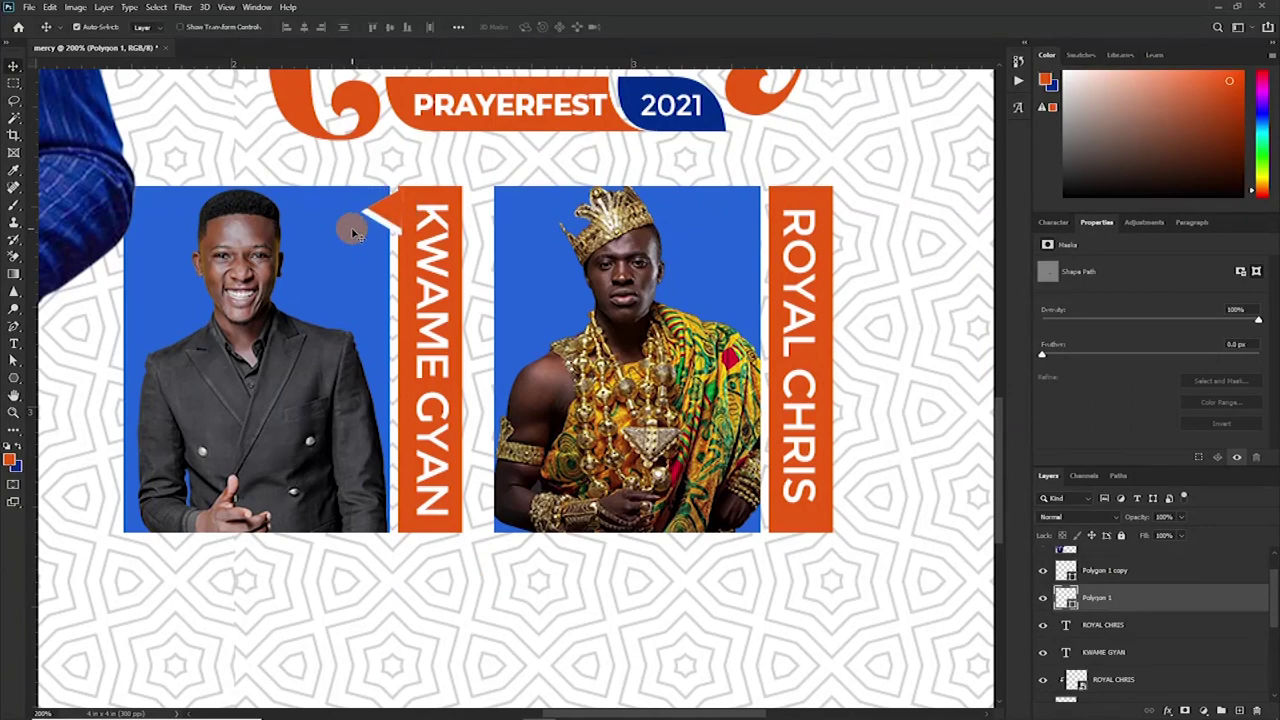
- Copy both triangles beside the ROYAL CHRIS bar and centre them vertically on the bars
{"action": "left_click", "coordinate": [1107, 600], "text": "shift"}
{"action": "left_click_drag", "start_coordinate": [441, 210], "coordinate": [830, 228], "text": "alt"}
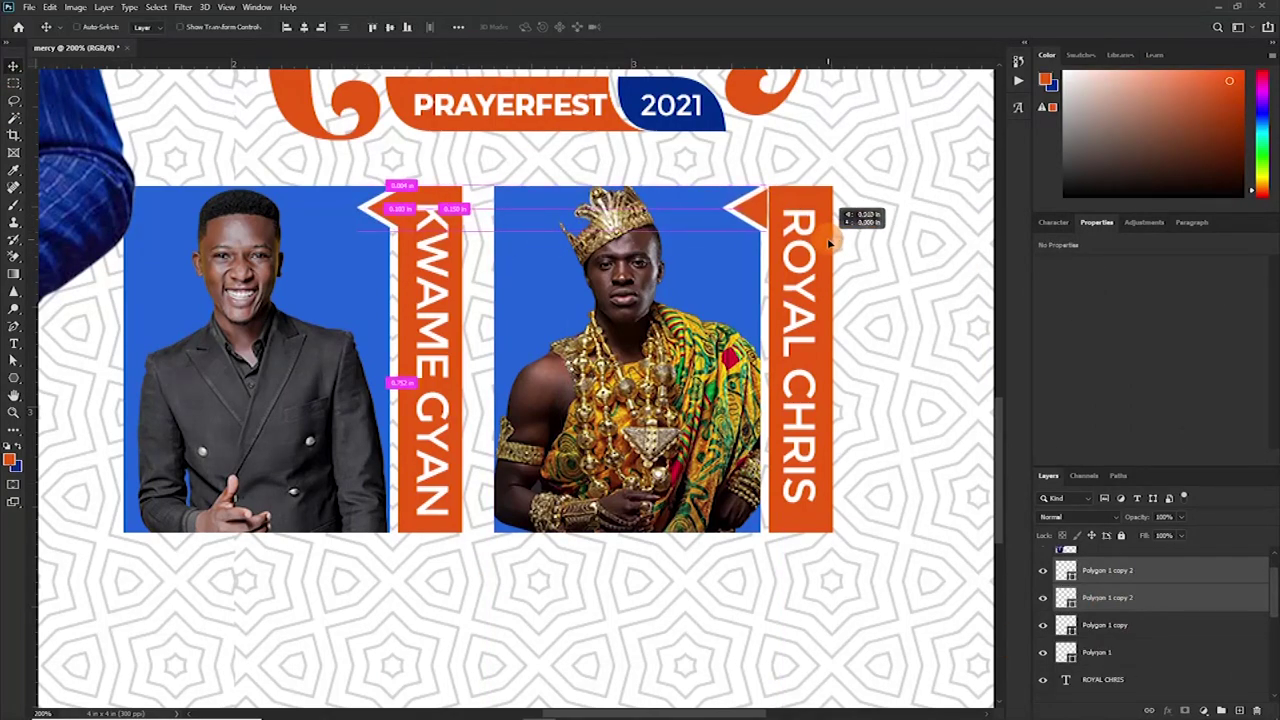
{"action": "key", "text": "ctrl+0"}
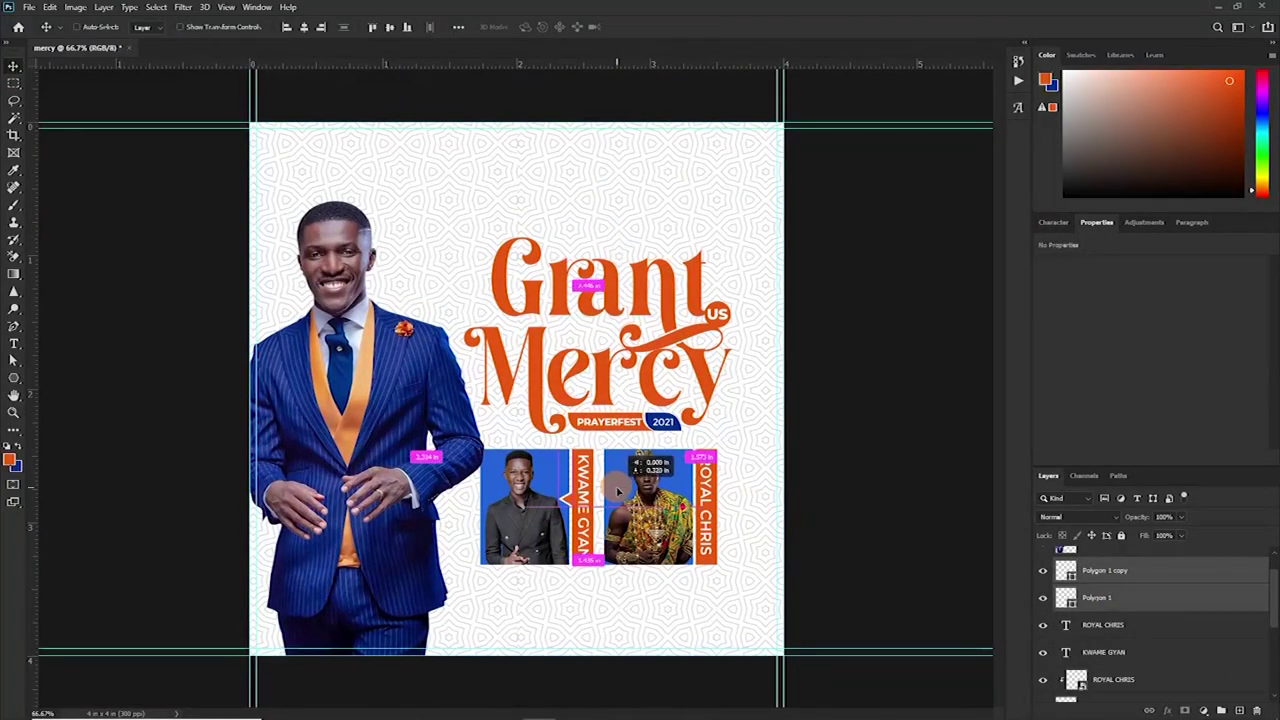
{"action": "key", "text": "ctrl+1"}
{"action": "left_click_drag", "start_coordinate": [766, 317], "coordinate": [766, 383]}
{"action": "key", "text": "ctrl+plus"}
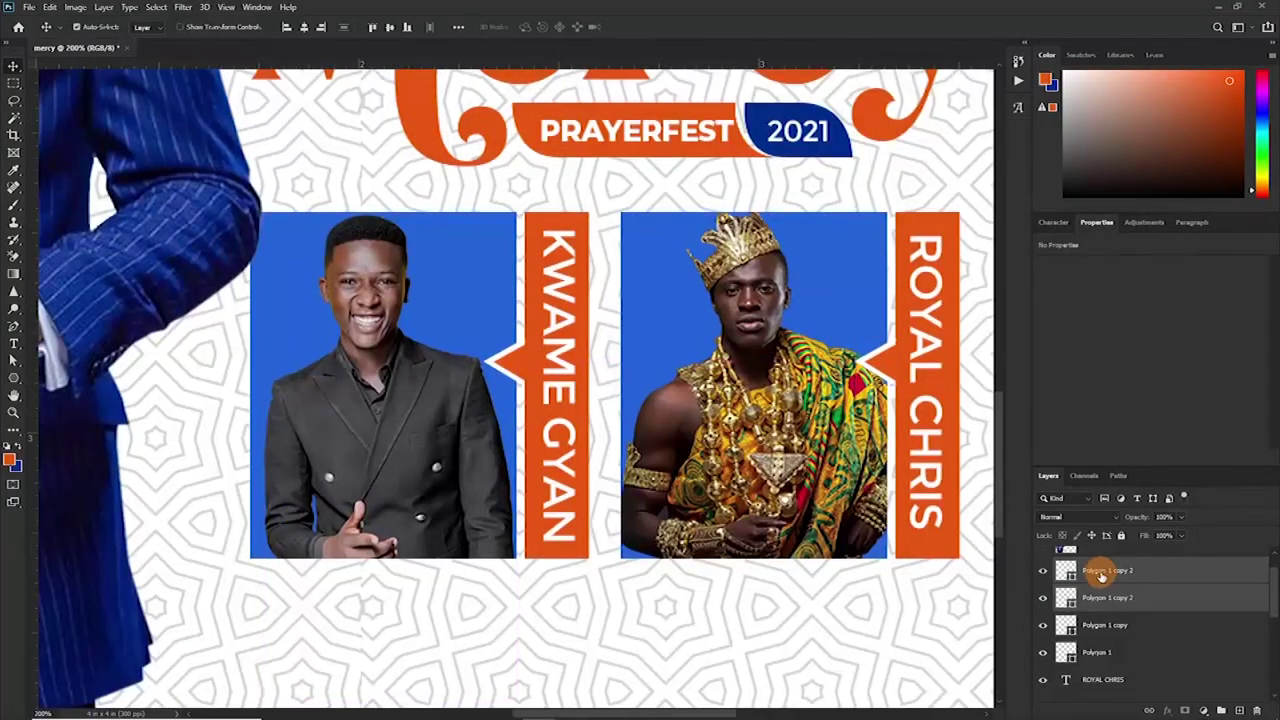
{"action": "key", "text": "ctrl+minus"}
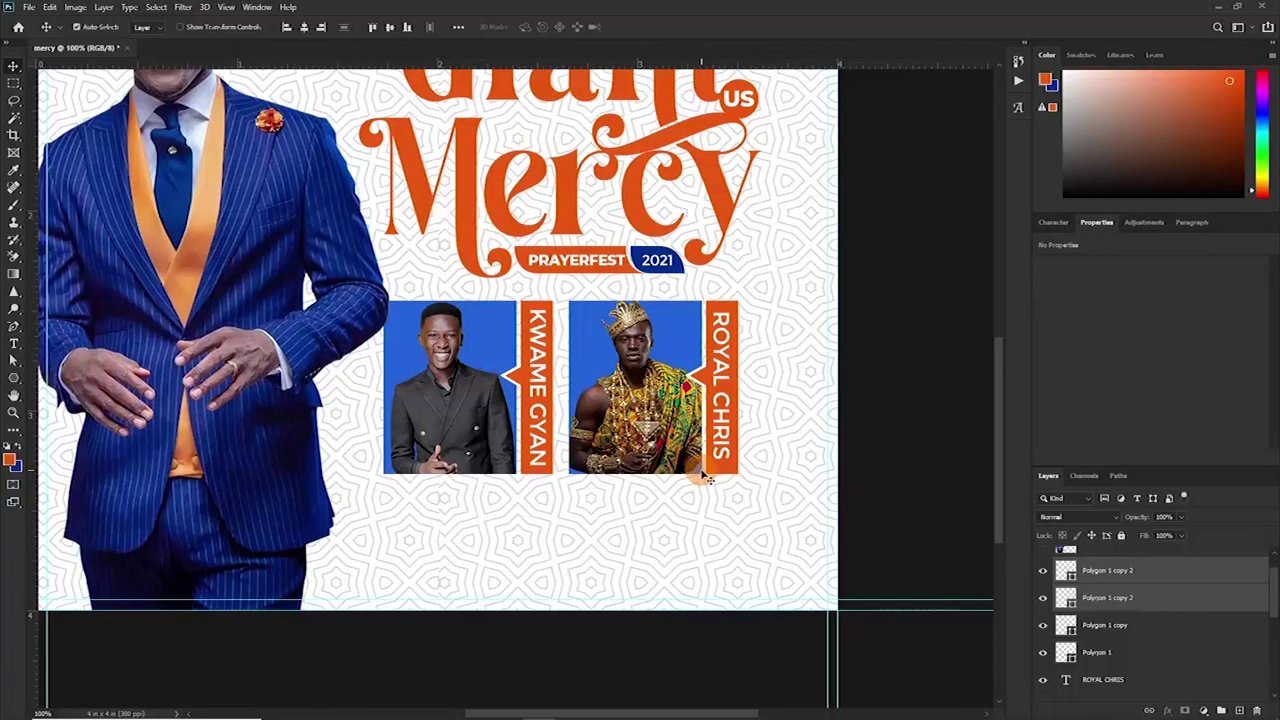
{"action": "key", "text": "ctrl"}
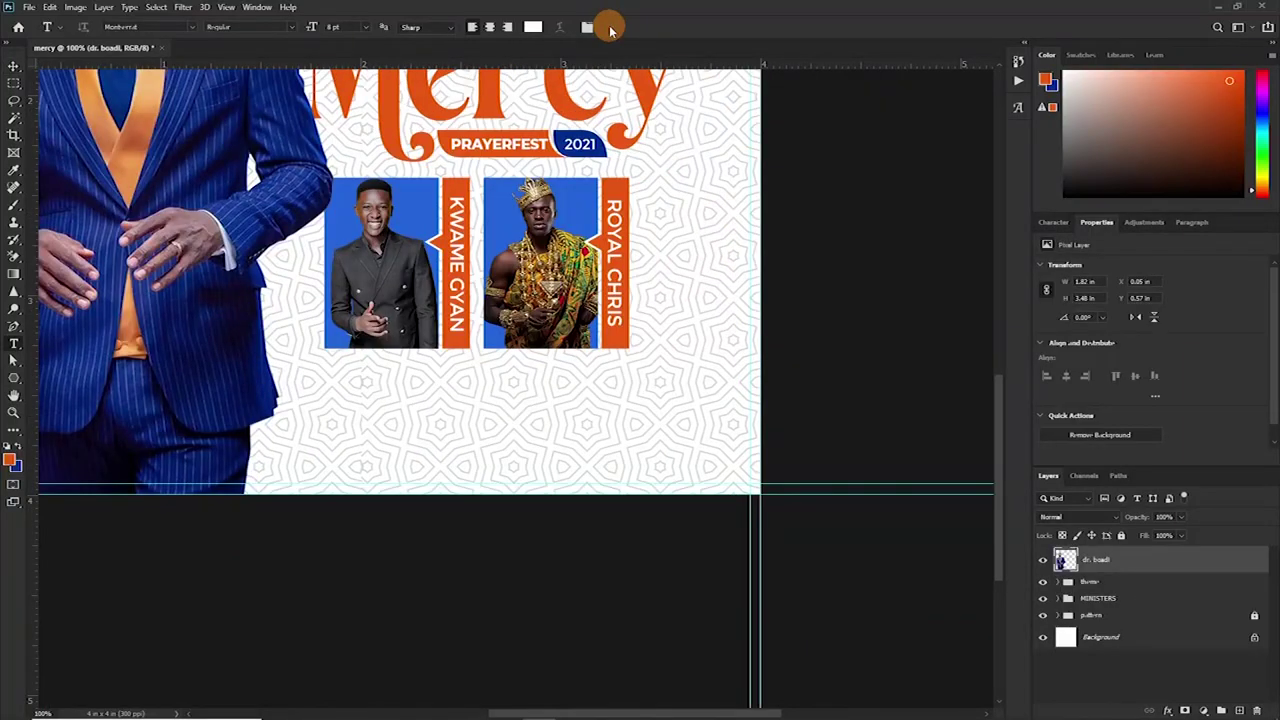
- Type the date '10TH OCT.' in blue below the photos and enlarge it
{"action": "left_click", "coordinate": [358, 397]}
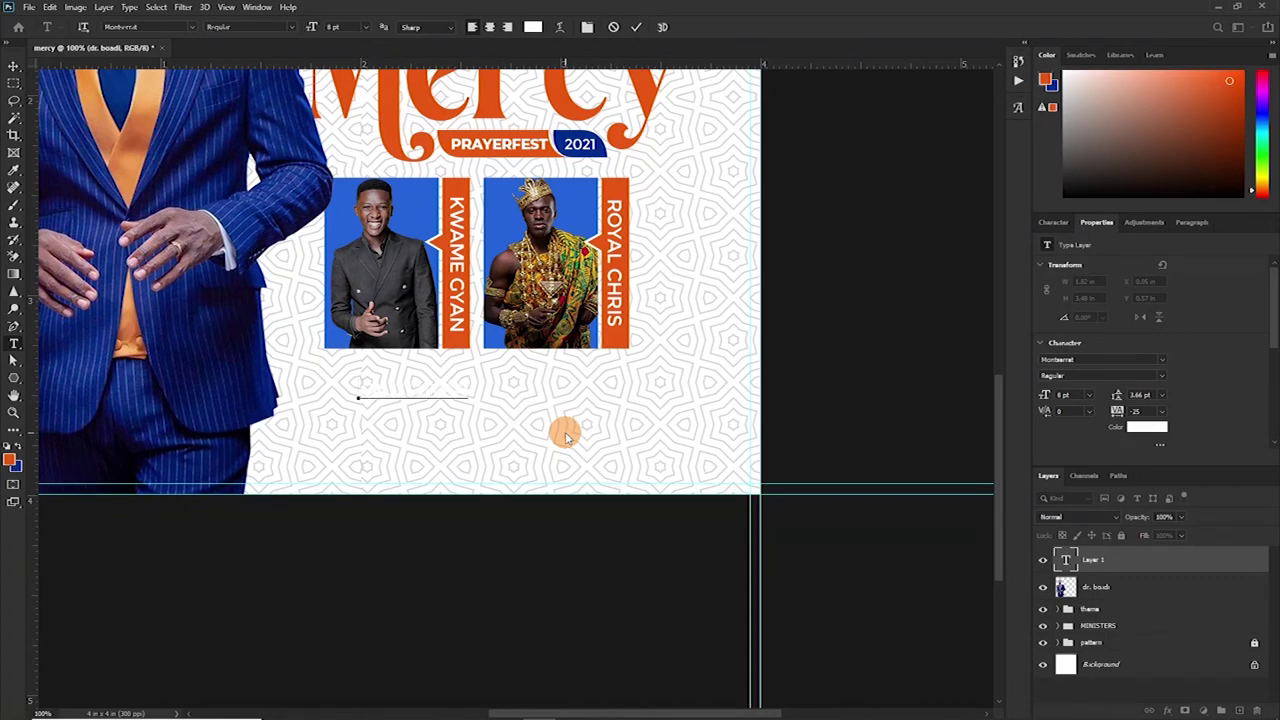
{"action": "left_click", "coordinate": [533, 26]}
{"action": "left_click", "coordinate": [1088, 257]}
{"action": "type", "text": "OCTOBER"}
{"action": "left_click", "coordinate": [360, 391]}
{"action": "type", "text": "10 TH"}
{"action": "left_click_drag", "start_coordinate": [468, 391], "coordinate": [532, 391]}
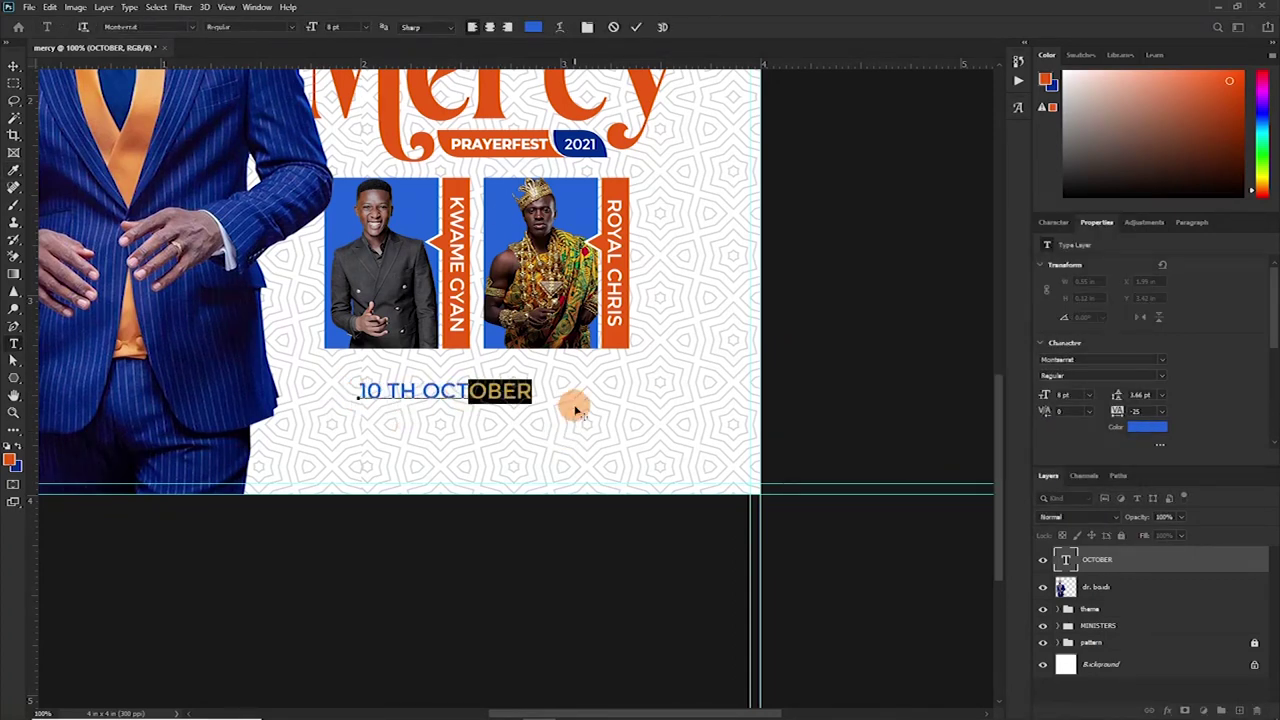
{"action": "type", "text": "."}
{"action": "left_click", "coordinate": [392, 391]}
{"action": "key", "text": "BackSpace"}
{"action": "left_click_drag", "start_coordinate": [392, 391], "coordinate": [628, 397]}
{"action": "key", "text": "ctrl+Return"}
- Make OCT. bold and duplicate the date line, replacing the copy with '8AM'
{"action": "double_click", "coordinate": [455, 386]}
{"action": "left_click", "coordinate": [1100, 375]}
{"action": "left_click", "coordinate": [1094, 677]}
{"action": "key", "text": "ctrl+Return"}
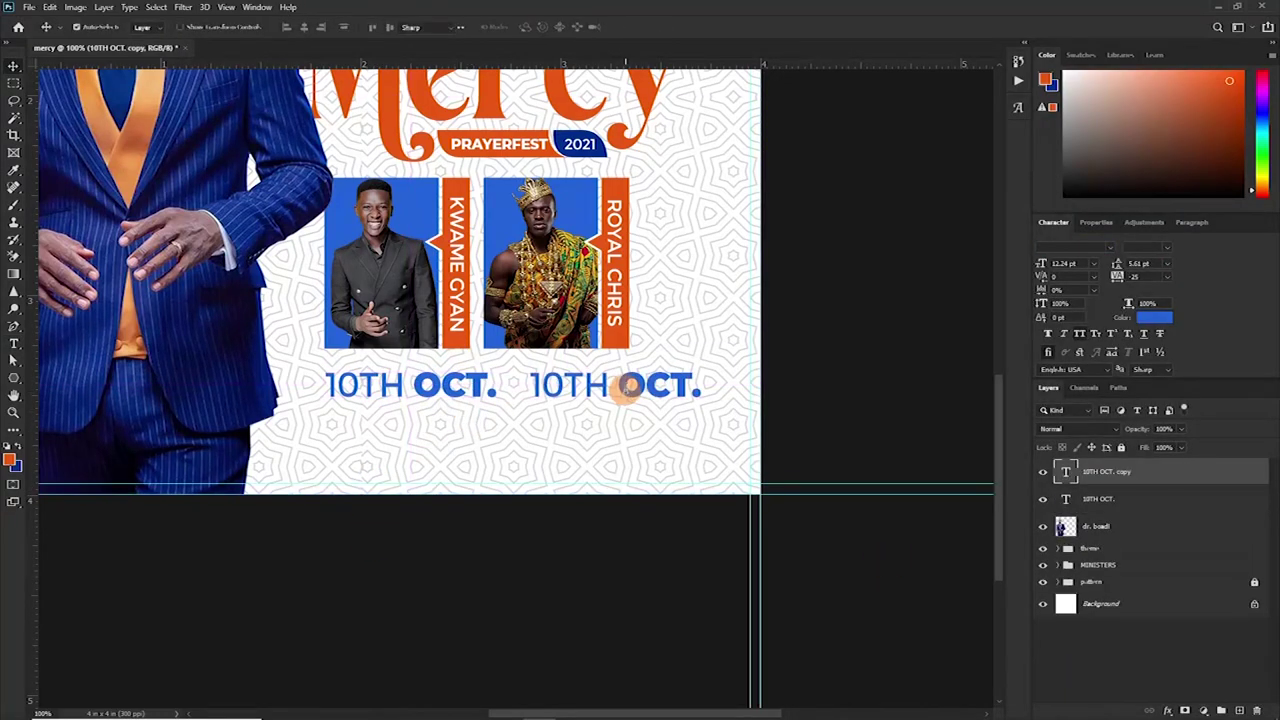
{"action": "double_click", "coordinate": [628, 397]}
{"action": "type", "text": "8AM"}
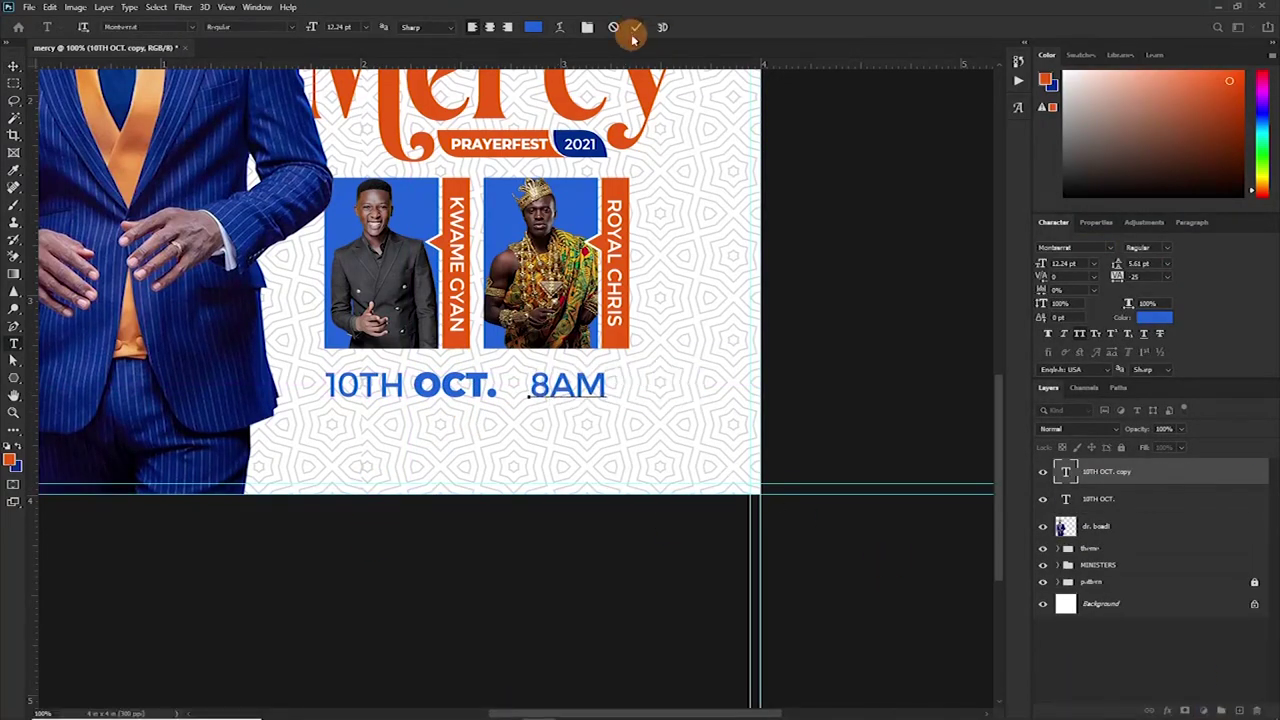
- Colour 8AM orange in a bold weight and select it with the date line
{"action": "left_click", "coordinate": [636, 27]}
{"action": "key", "text": "alt+BackSpace"}
{"action": "left_click", "coordinate": [1150, 247]}
{"action": "left_click", "coordinate": [1057, 697]}
{"action": "left_click", "coordinate": [371, 451]}
{"action": "left_click", "coordinate": [1100, 498], "text": "shift"}
{"action": "left_click", "coordinate": [399, 25]}
{"action": "left_click", "coordinate": [481, 422]}
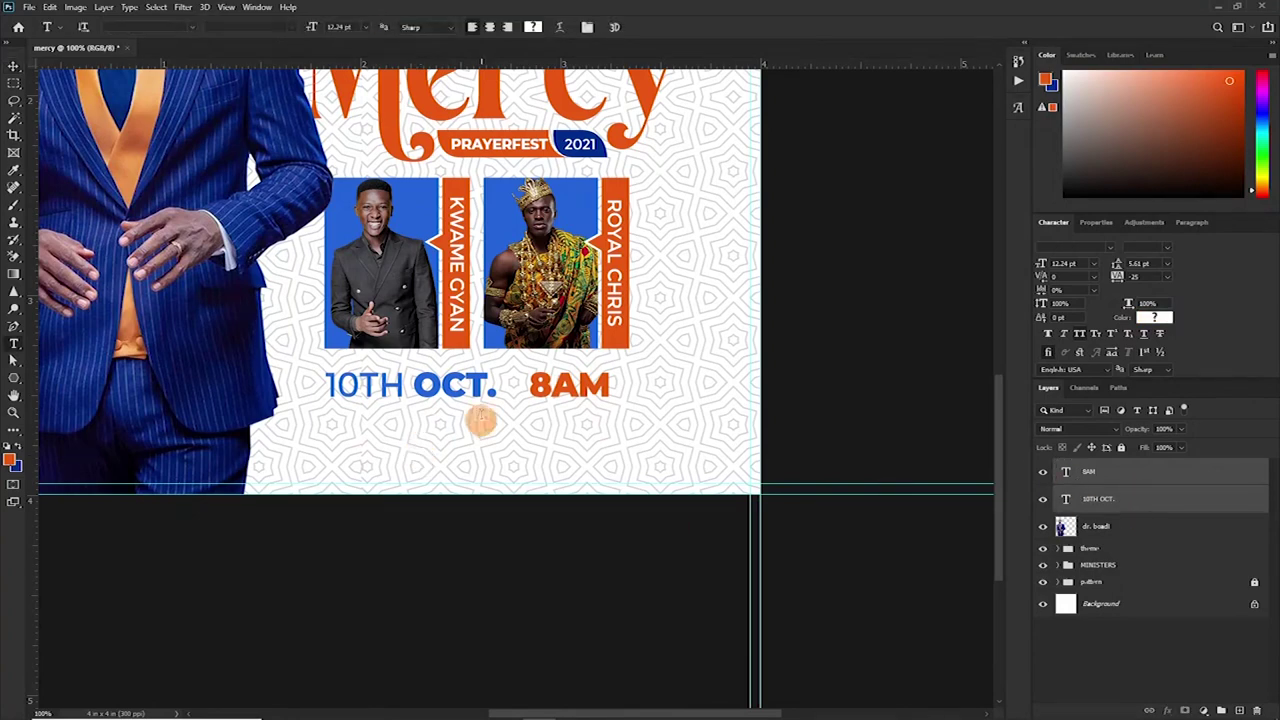
{"action": "left_click", "coordinate": [520, 423]}
{"action": "left_click", "coordinate": [612, 27]}
- Add the line 'SHEKIANAH AVENUE' and align it left under the date
{"action": "left_click", "coordinate": [400, 437]}
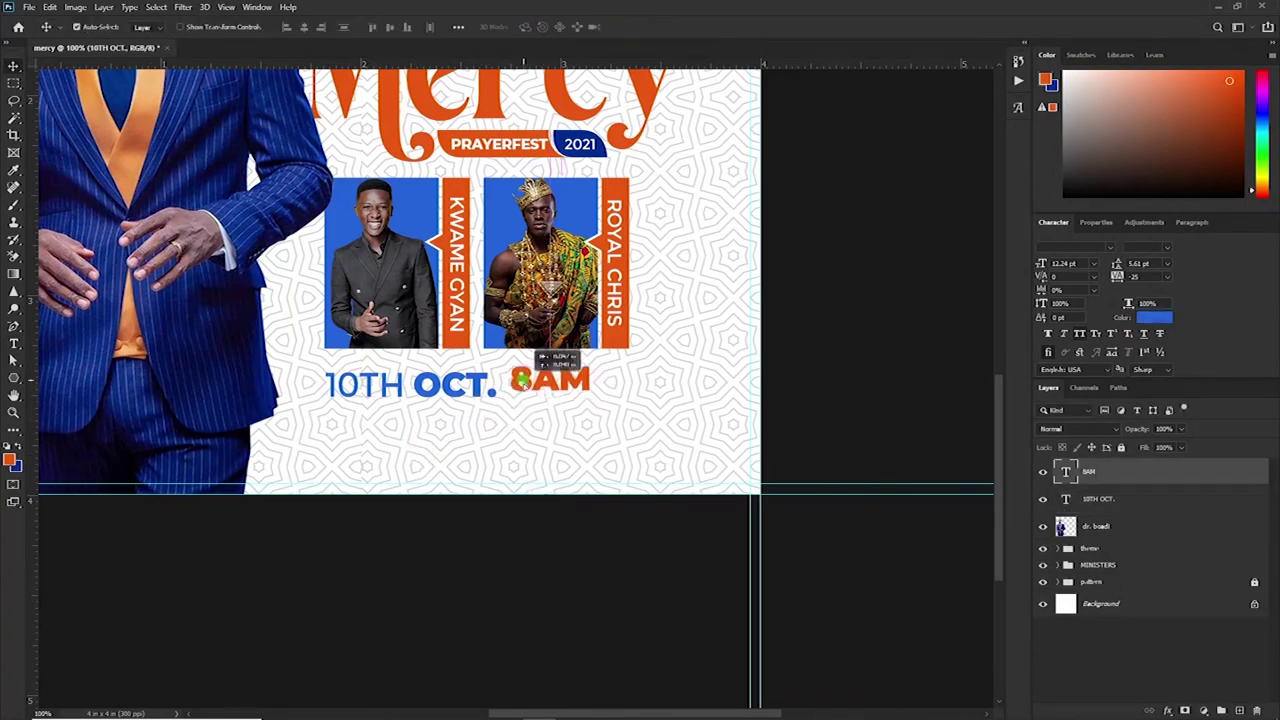
{"action": "type", "text": "SHEKIANAH AVENUE"}
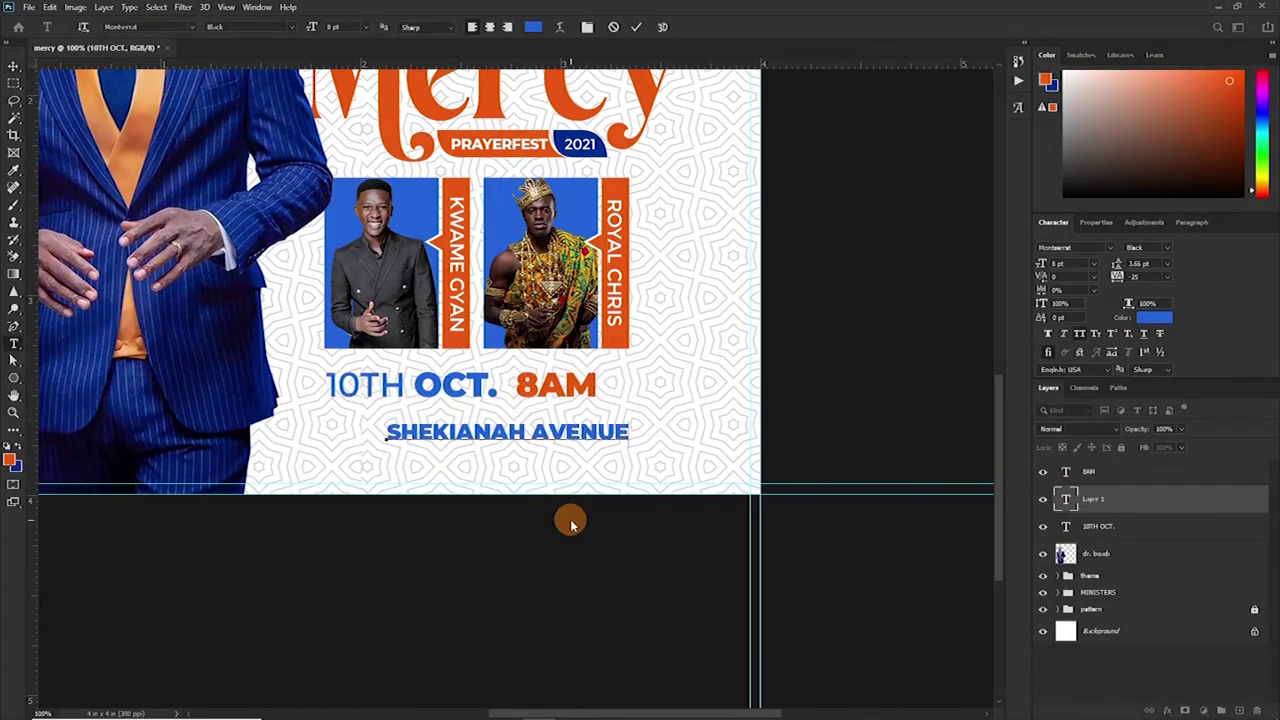
{"action": "left_click", "coordinate": [636, 27]}
{"action": "left_click_drag", "start_coordinate": [600, 432], "coordinate": [539, 438]}
- Add the venue sub-line 'EAST LEGON - ODOJO WASHING BAY' beneath the avenue and recolour it
{"action": "left_click", "coordinate": [441, 455]}
{"action": "type", "text": "EAST"}
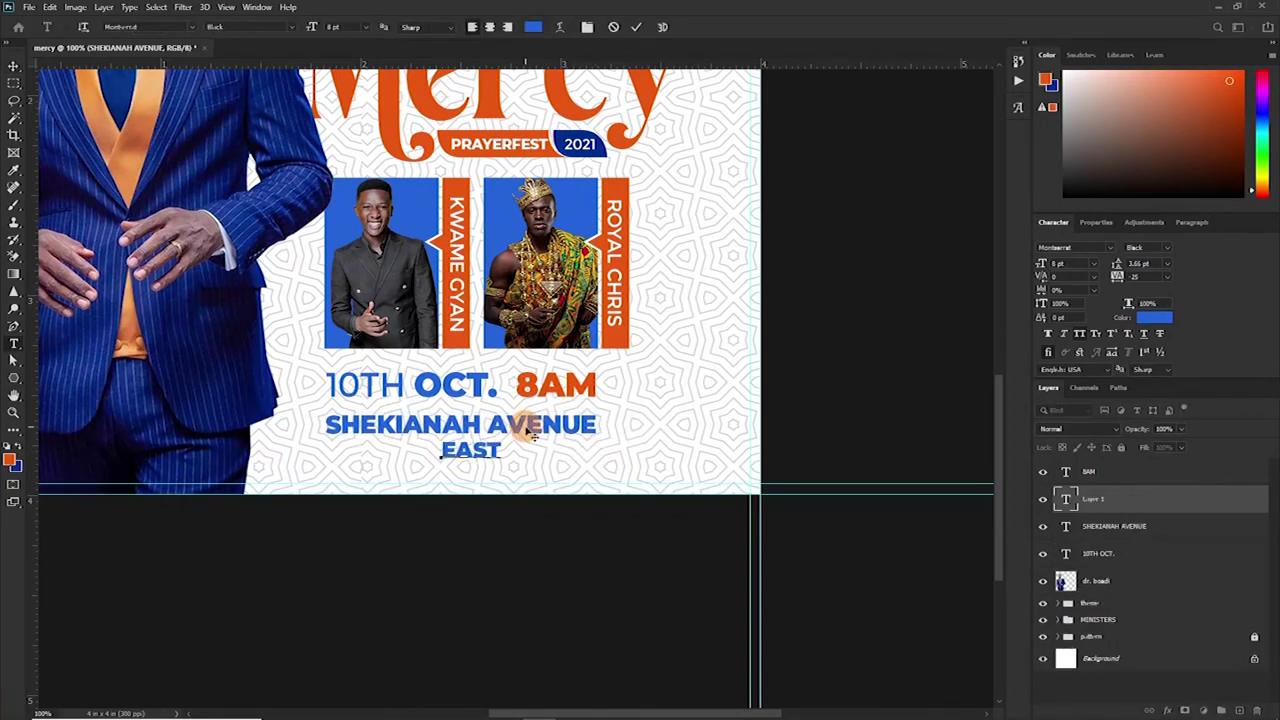
{"action": "type", "text": " LEGON ODOJ"}
{"action": "key", "text": "BackSpace"}
{"action": "type", "text": "OJO WASHIN"}
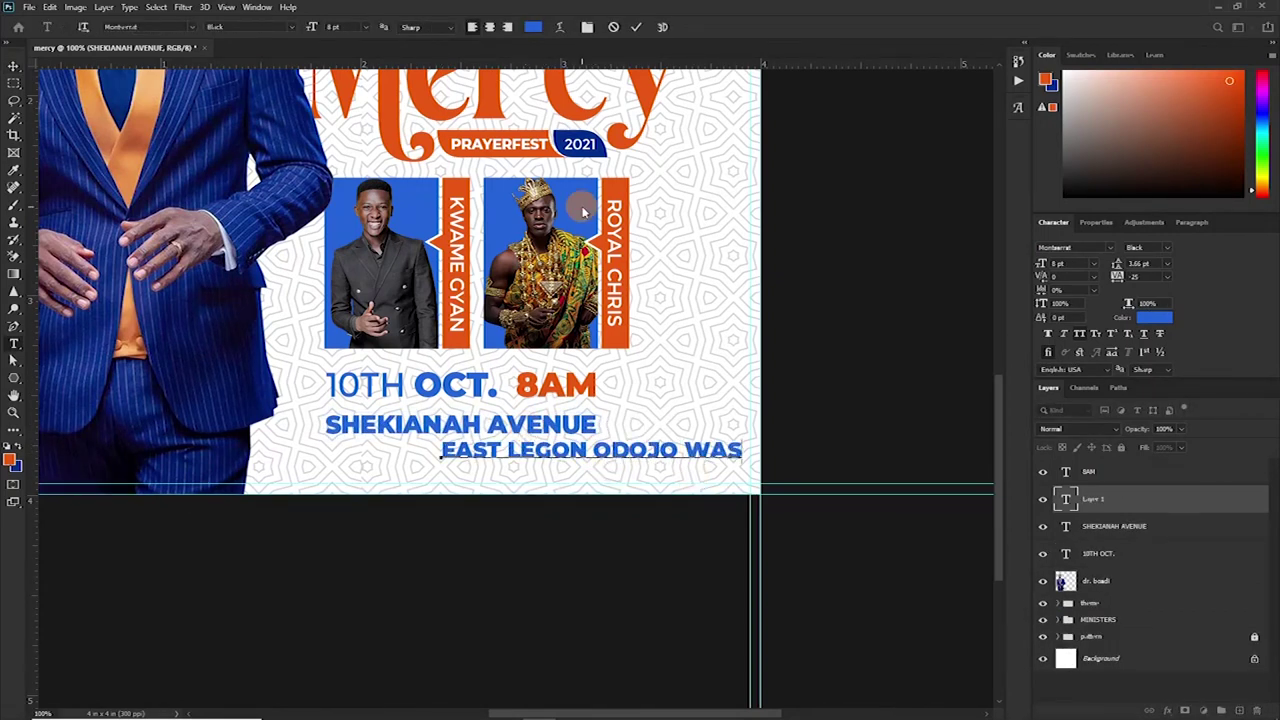
{"action": "key", "text": "ctrl+a"}
{"action": "left_click", "coordinate": [533, 27]}
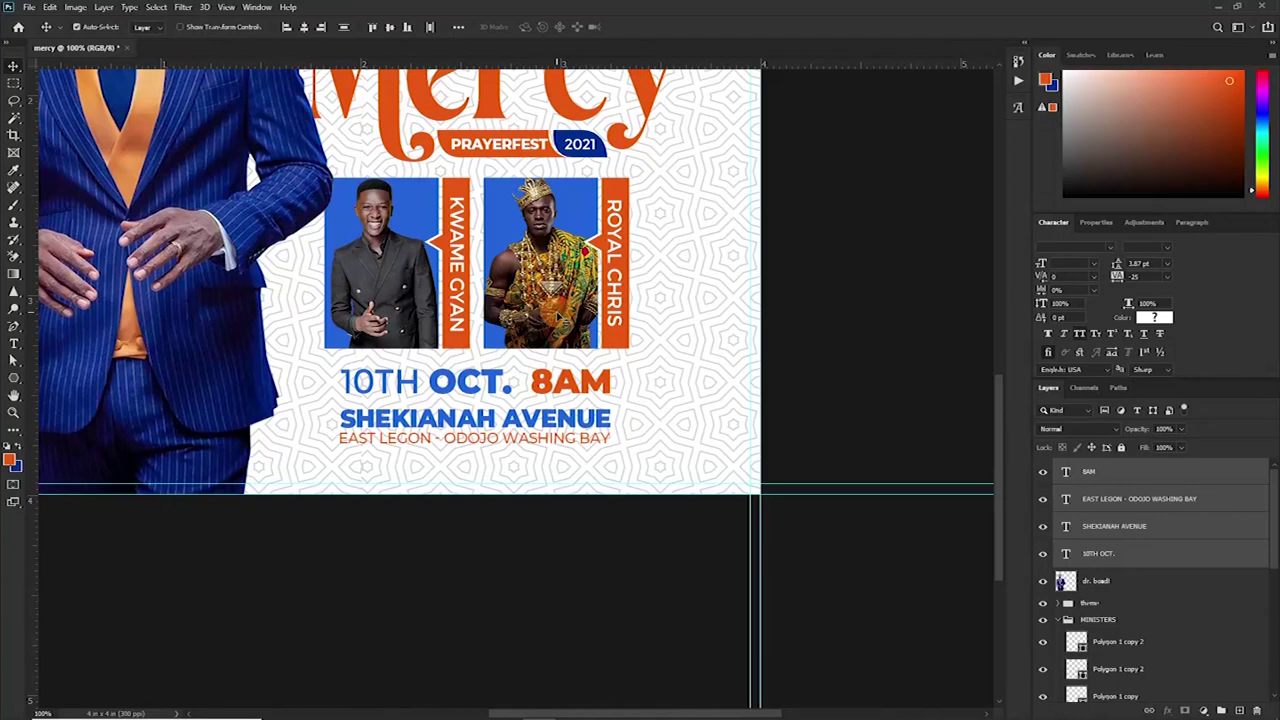
- Drag the church logo from Illustrator onto the Photoshop flyer
{"action": "key", "text": "ctrl+minus"}
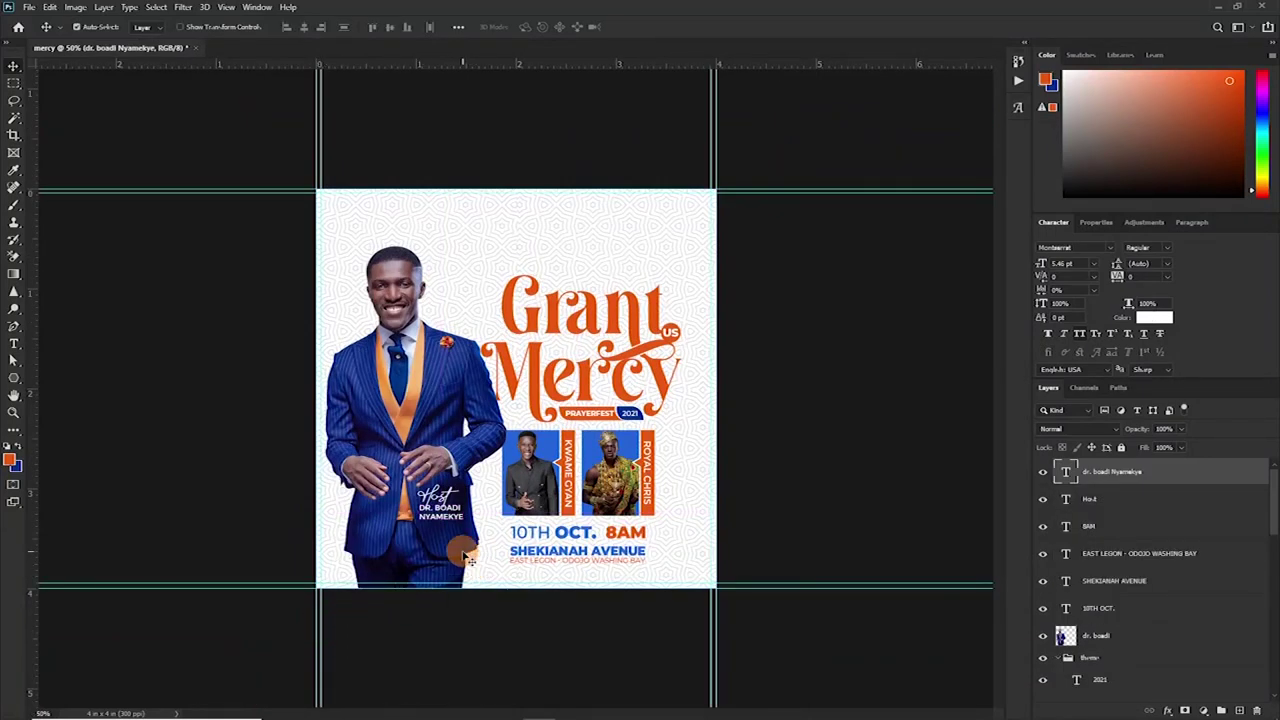
{"action": "mouse_move", "coordinate": [560, 706]}
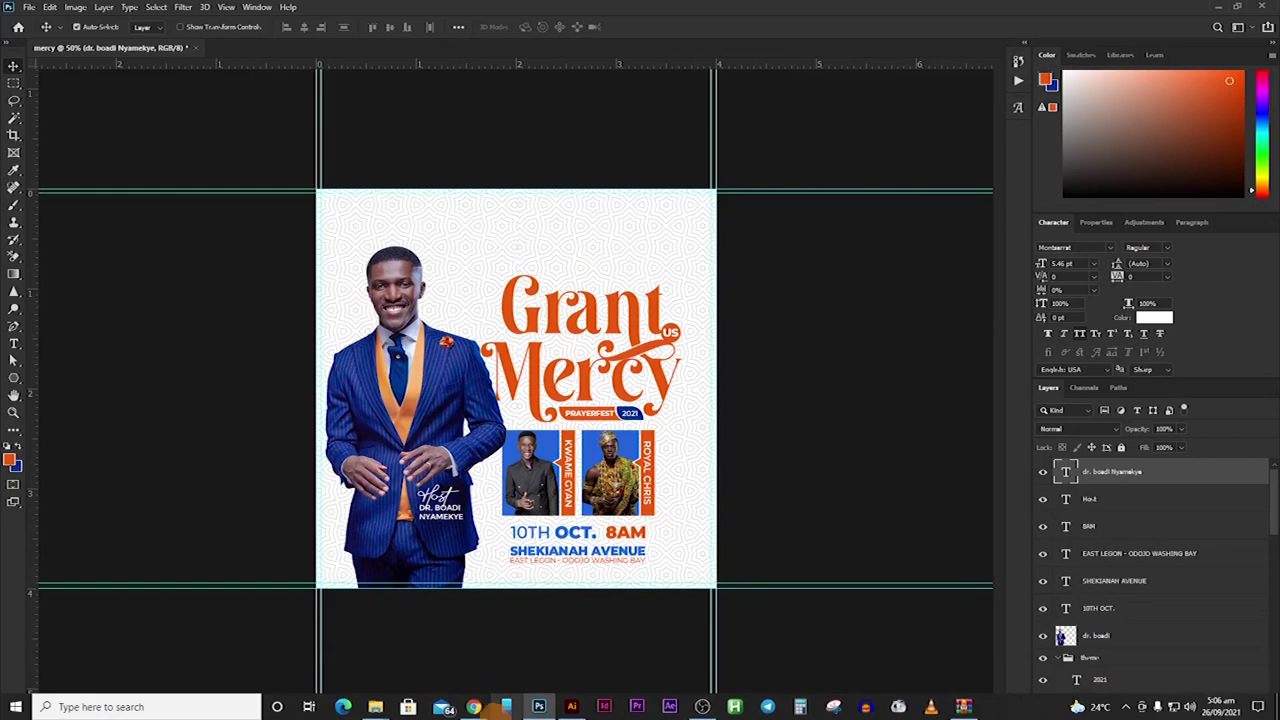
{"action": "left_click", "coordinate": [571, 704]}
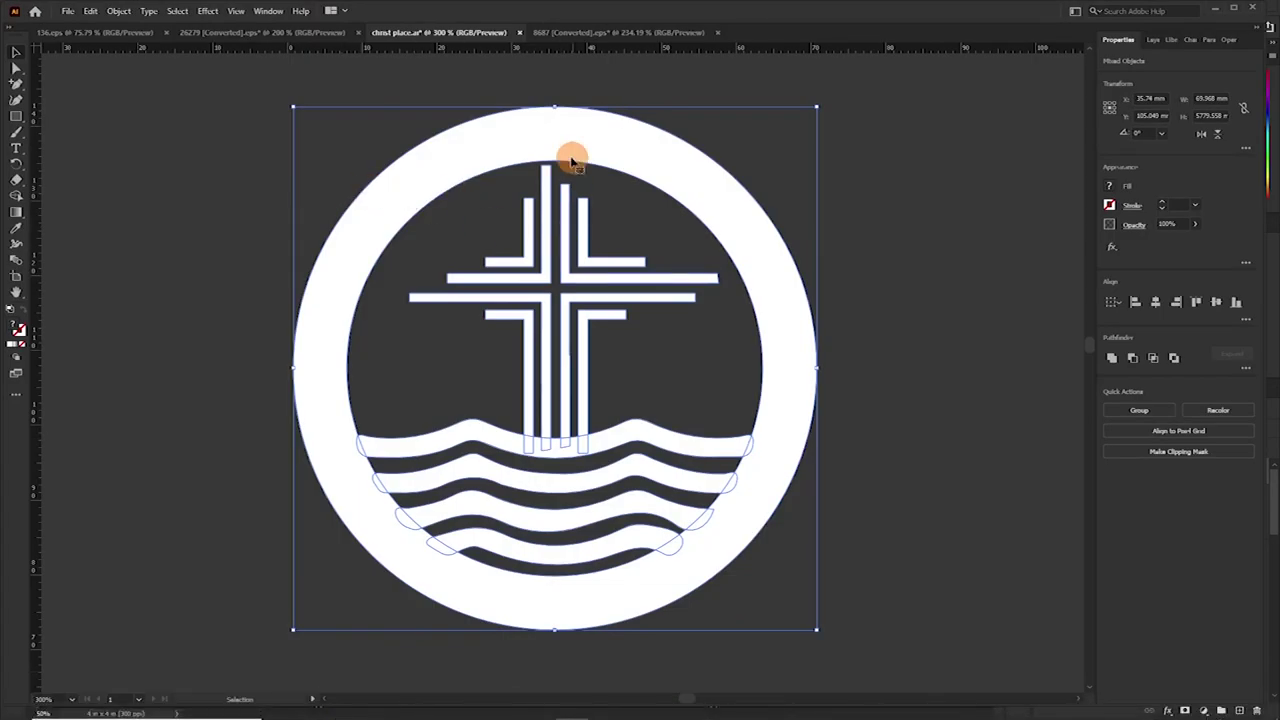
{"action": "left_click_drag", "start_coordinate": [572, 160], "coordinate": [682, 360]}
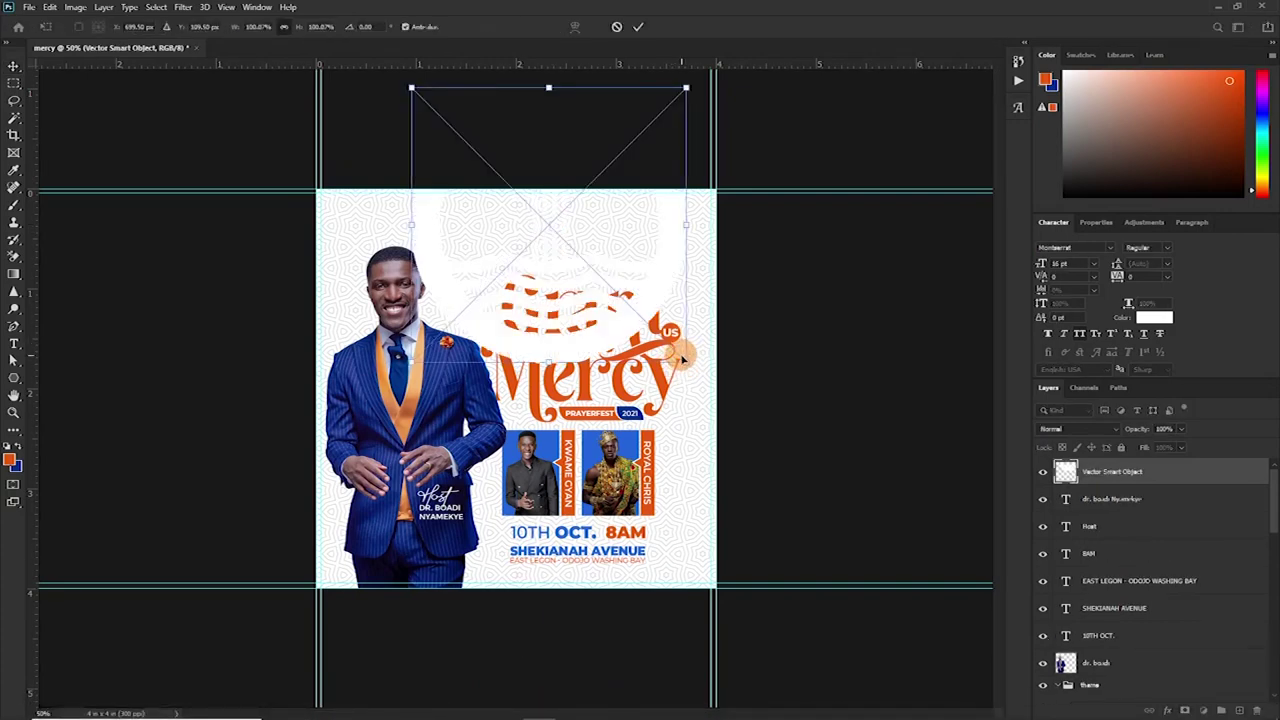
- Shrink the logo, give it a blue Color Overlay, and centre it above Grant Mercy
{"action": "left_click_drag", "start_coordinate": [687, 363], "coordinate": [586, 231]}
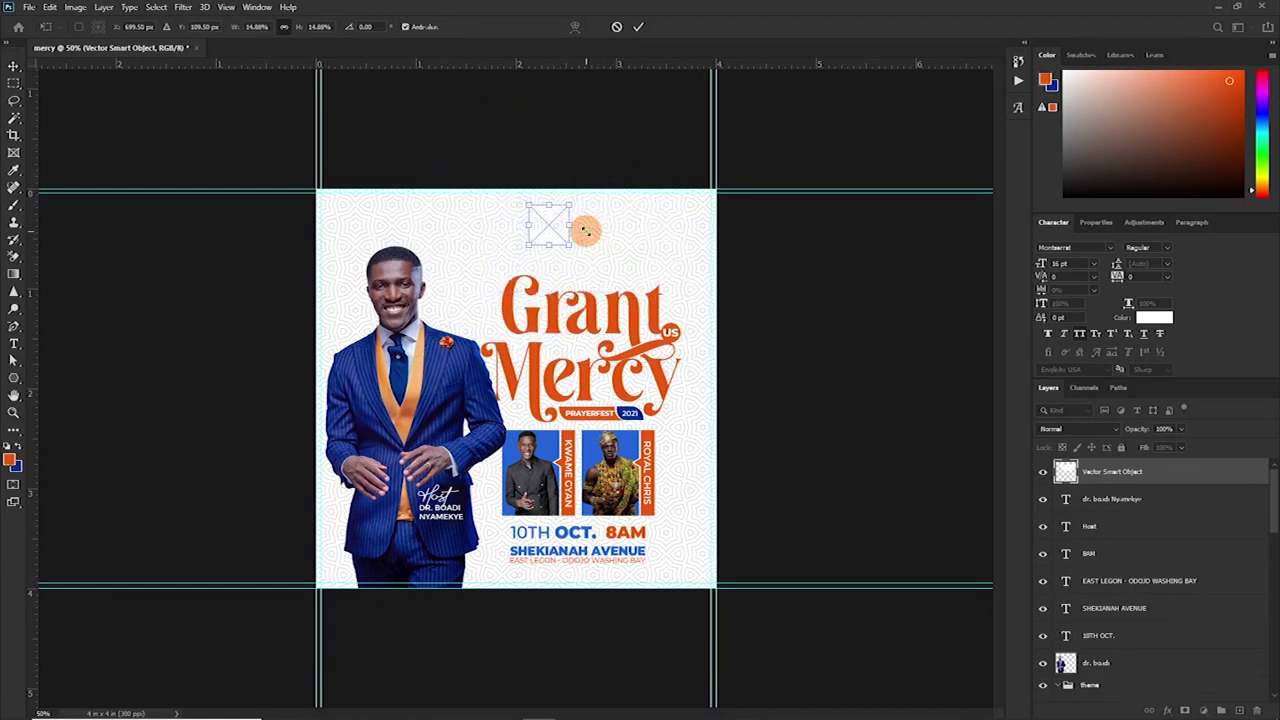
{"action": "left_click", "coordinate": [638, 26]}
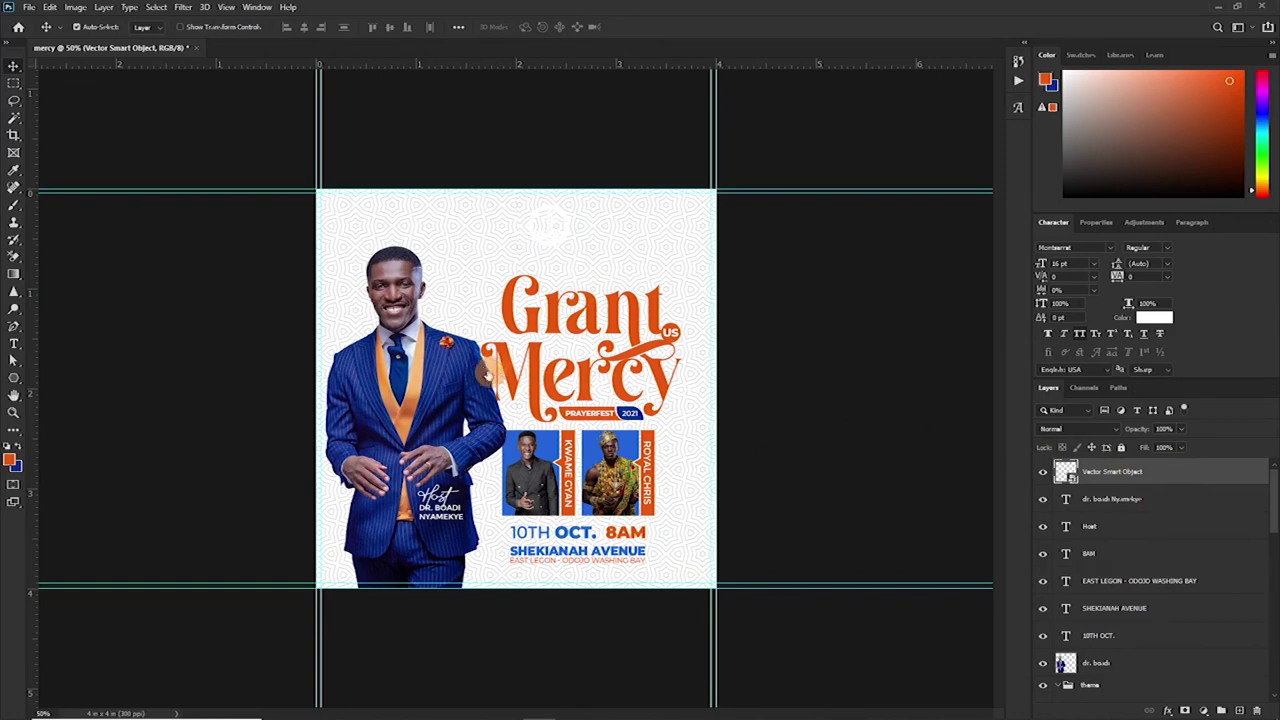
{"action": "double_click", "coordinate": [487, 350]}
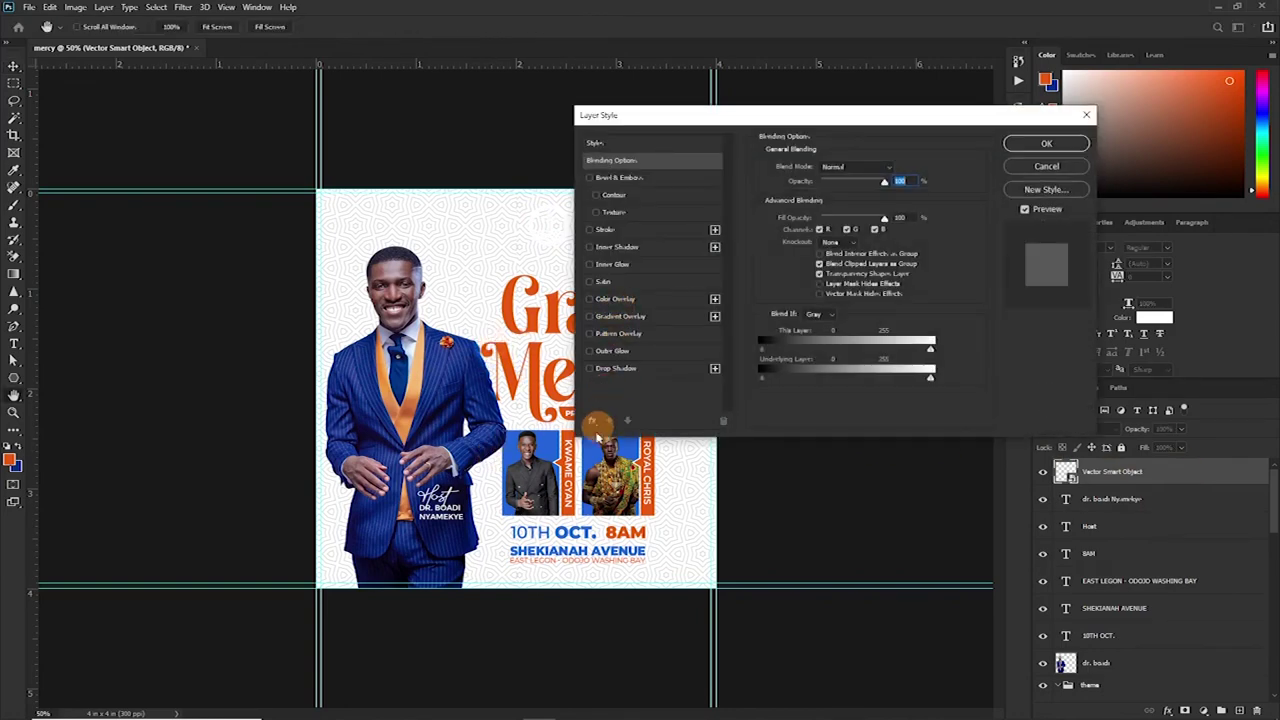
{"action": "left_click", "coordinate": [592, 300]}
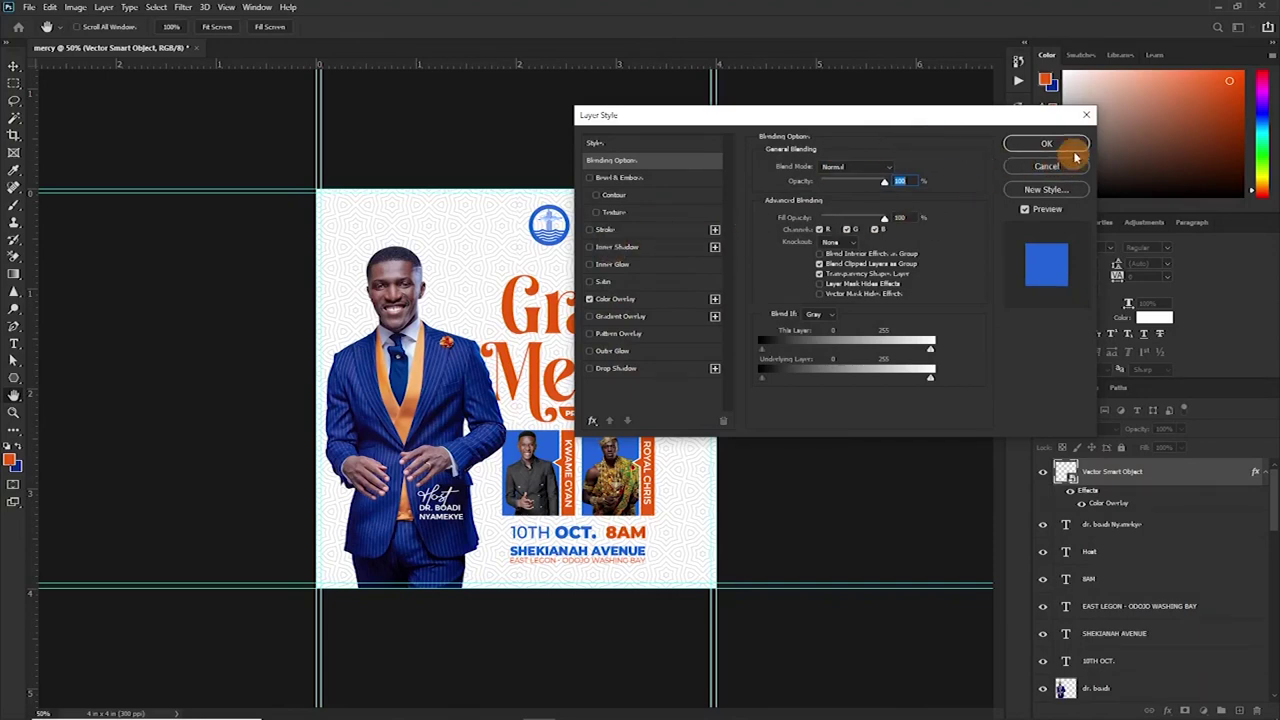
{"action": "left_click", "coordinate": [1046, 143]}
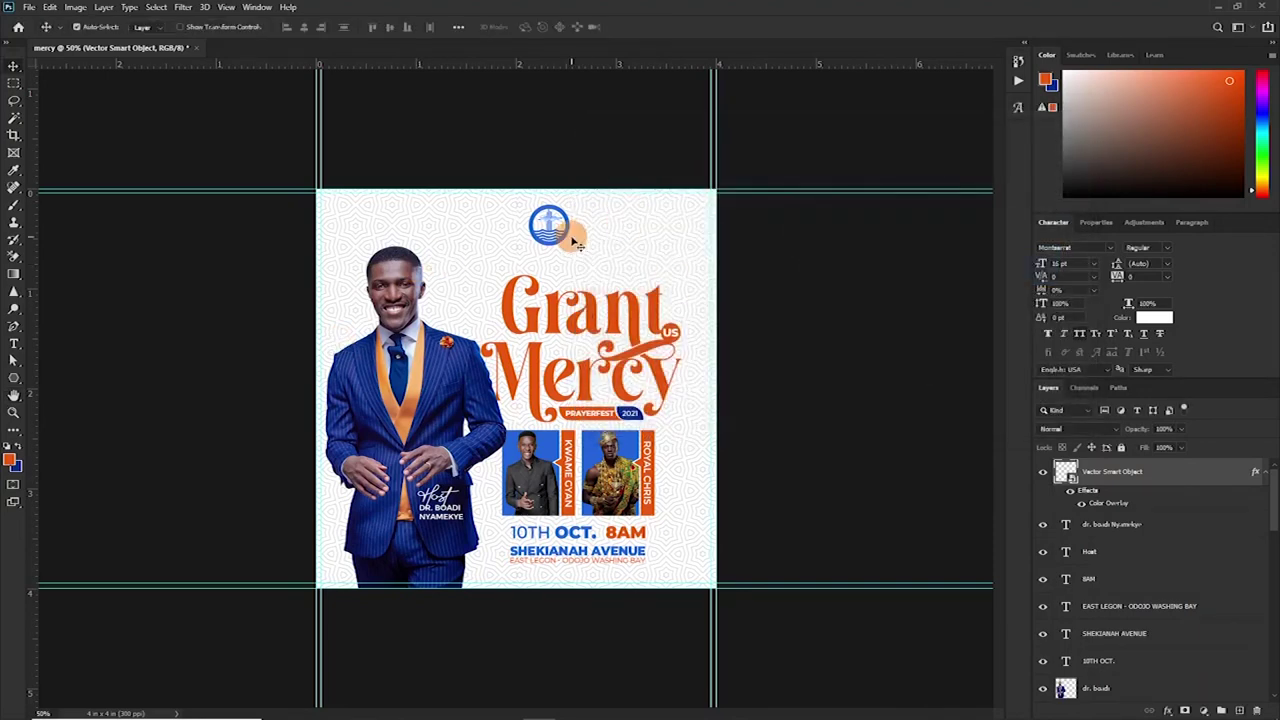
{"action": "left_click_drag", "start_coordinate": [566, 226], "coordinate": [545, 239]}
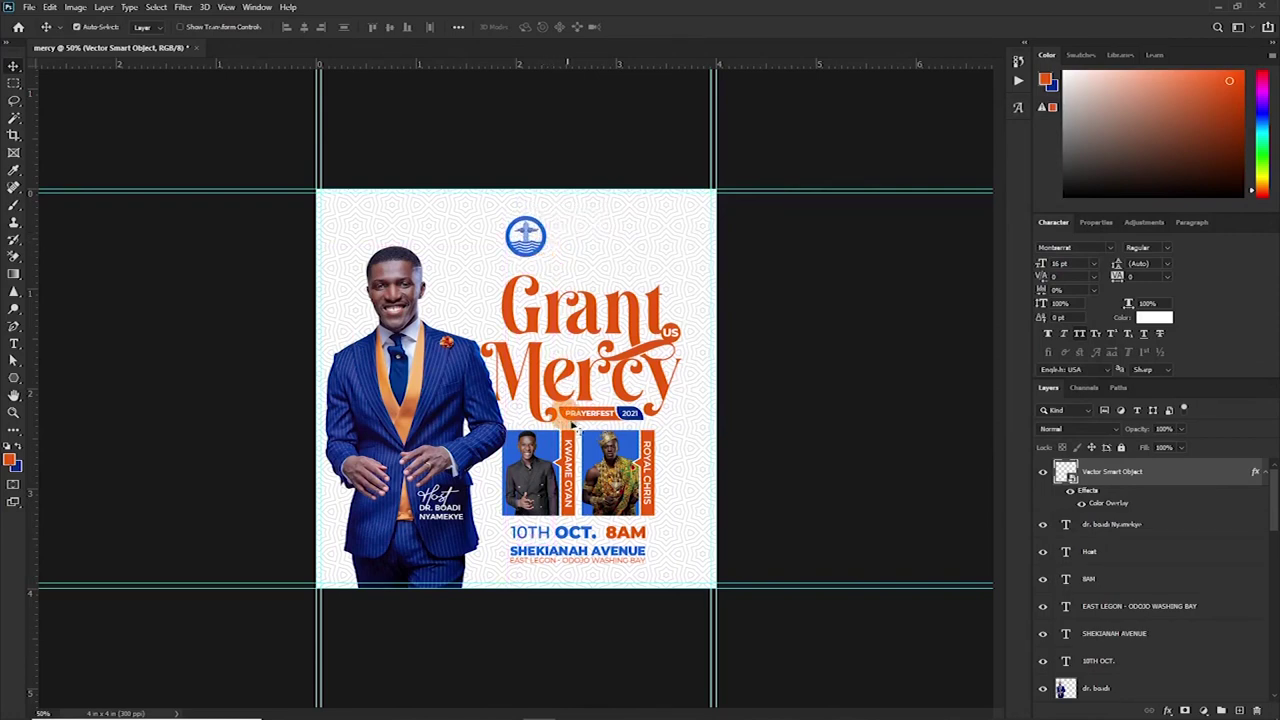
- Type the church name beside the logo and color it the logo blue
{"action": "key", "text": "t"}
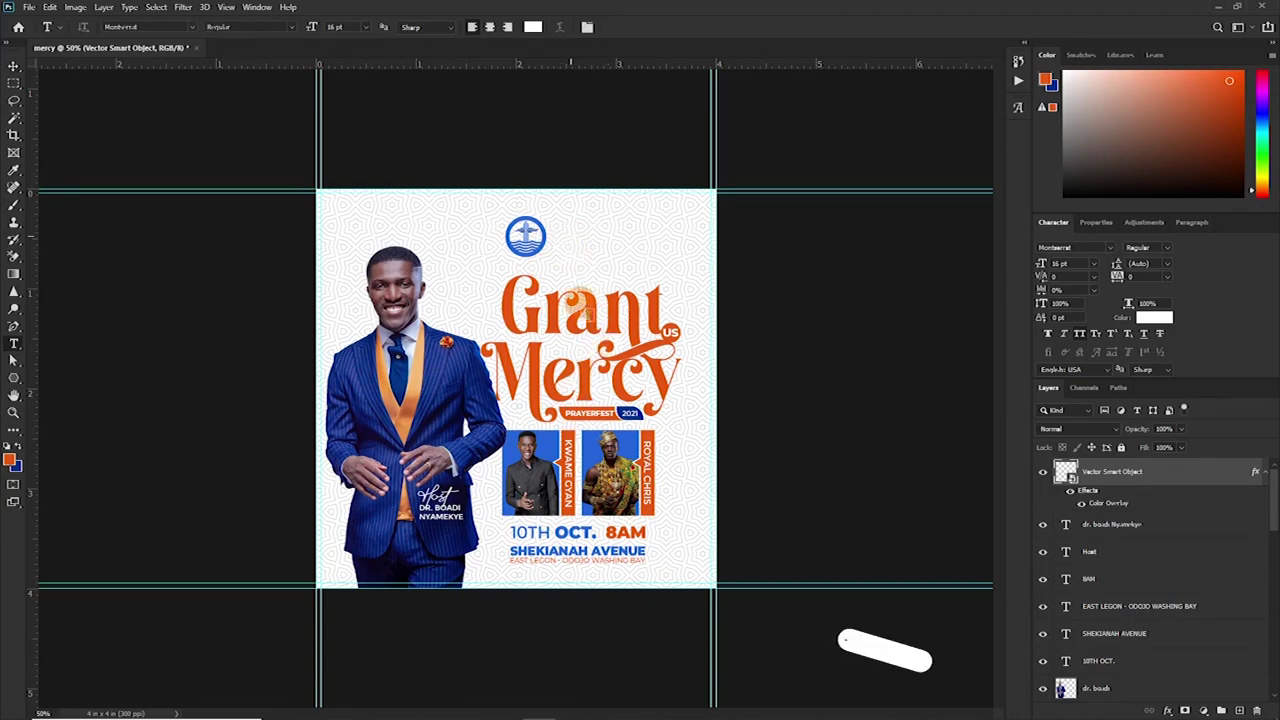
{"action": "left_click", "coordinate": [571, 238]}
{"action": "type", "text": "CHURCH NAME"}
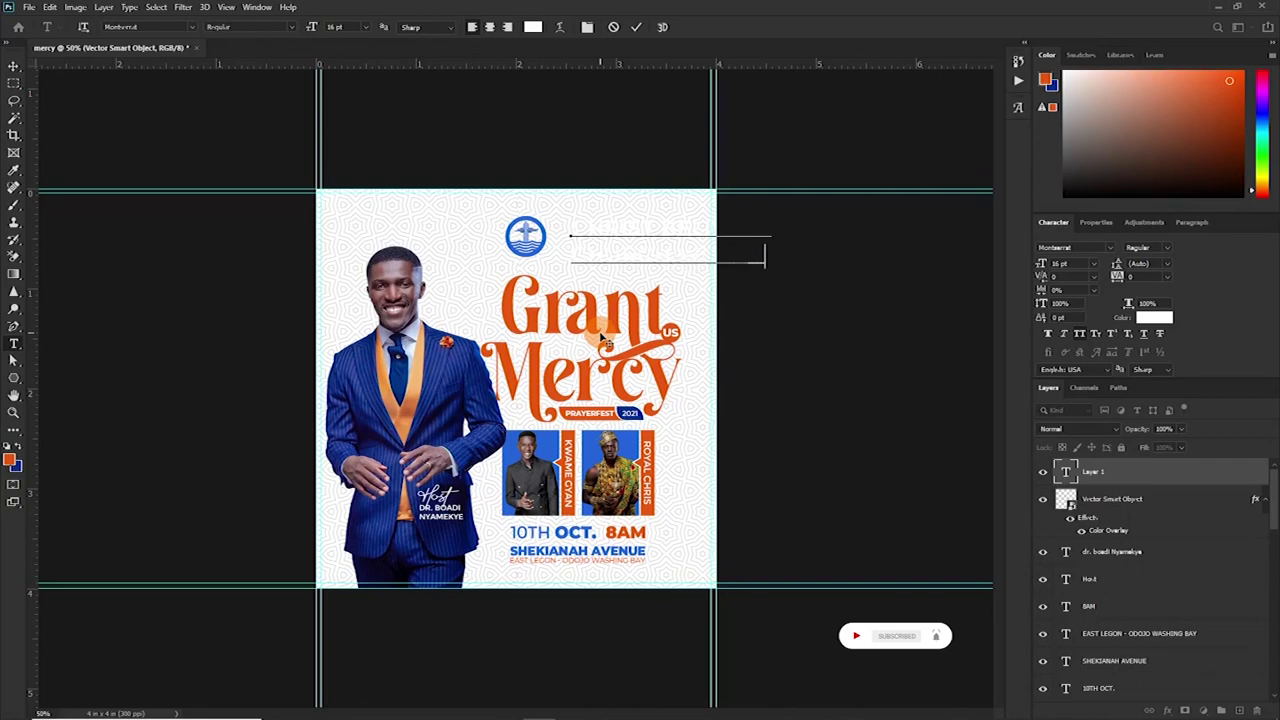
{"action": "left_click", "coordinate": [636, 27]}
{"action": "left_click", "coordinate": [533, 27]}
{"action": "left_click", "coordinate": [540, 232]}
{"action": "left_click", "coordinate": [1089, 251]}
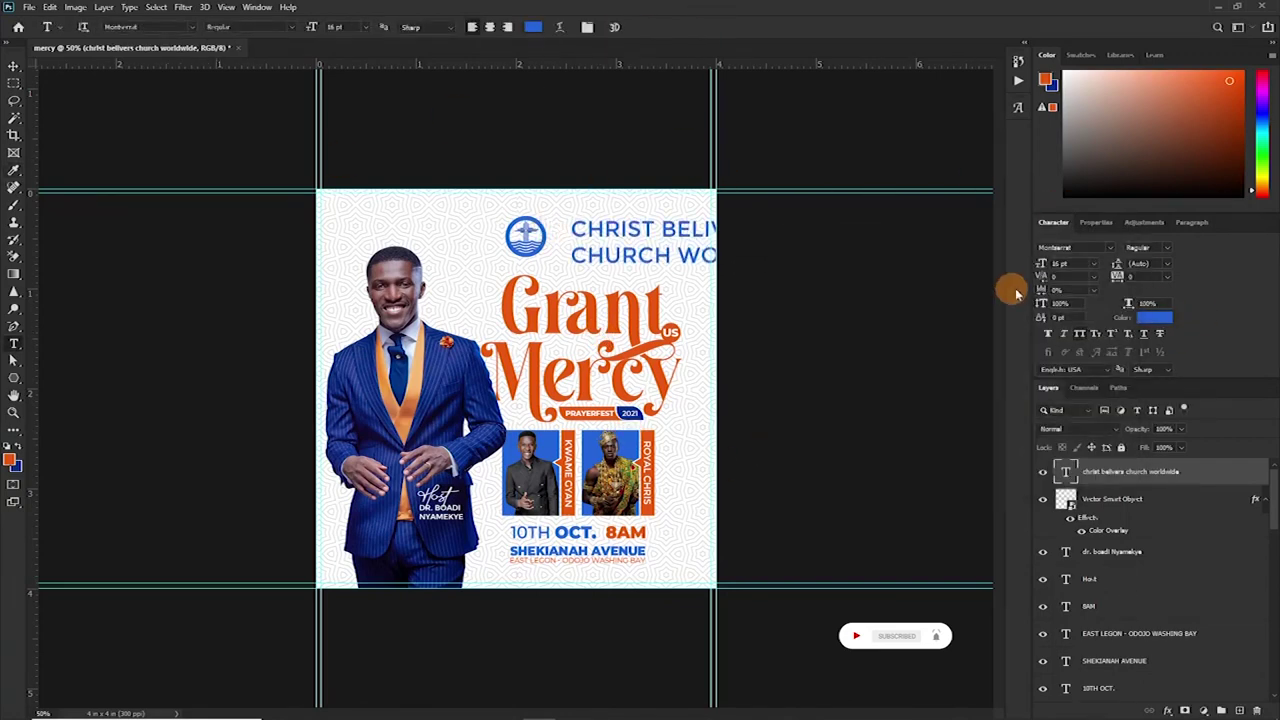
- Scale and nudge the church name beside the logo and set 'CHRIST BELIVERS' to Black weight
{"action": "left_click_drag", "start_coordinate": [1044, 263], "coordinate": [1036, 264]}
{"action": "left_click", "coordinate": [1140, 247]}
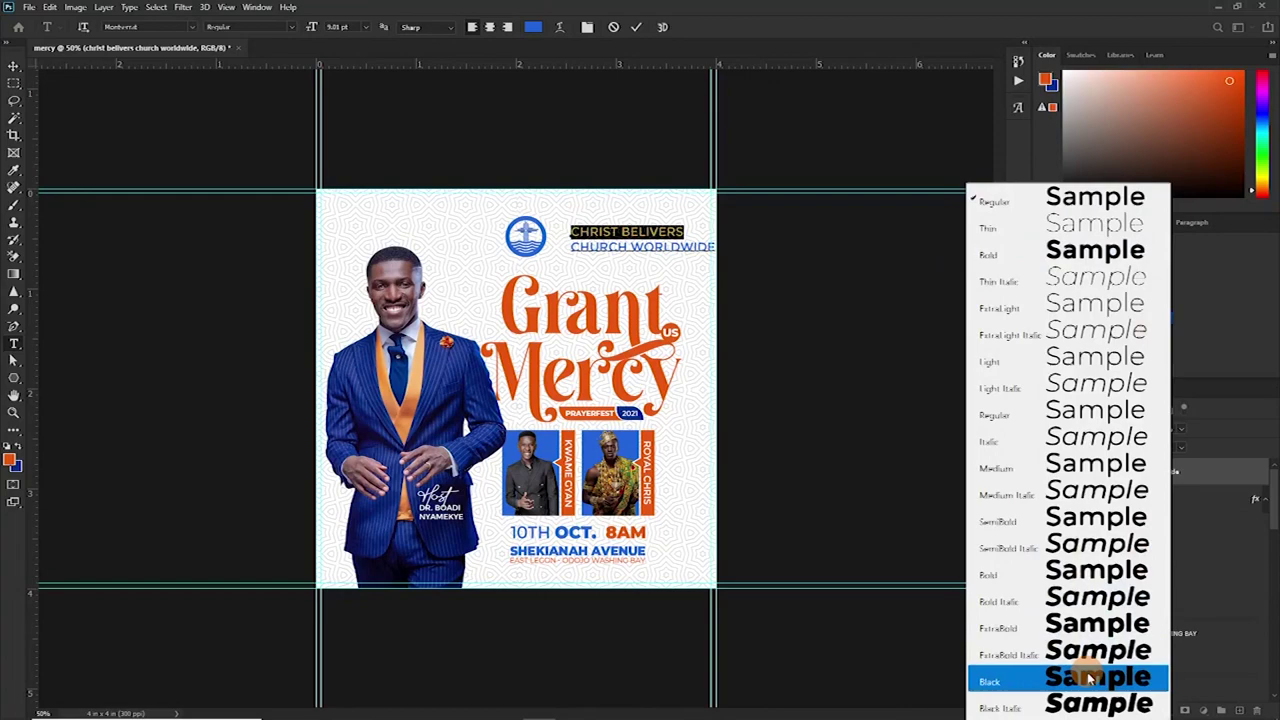
{"action": "left_click", "coordinate": [1093, 678]}
{"action": "left_click", "coordinate": [636, 27]}
{"action": "key", "text": "ctrl+t"}
{"action": "left_click_drag", "start_coordinate": [620, 249], "coordinate": [600, 247]}
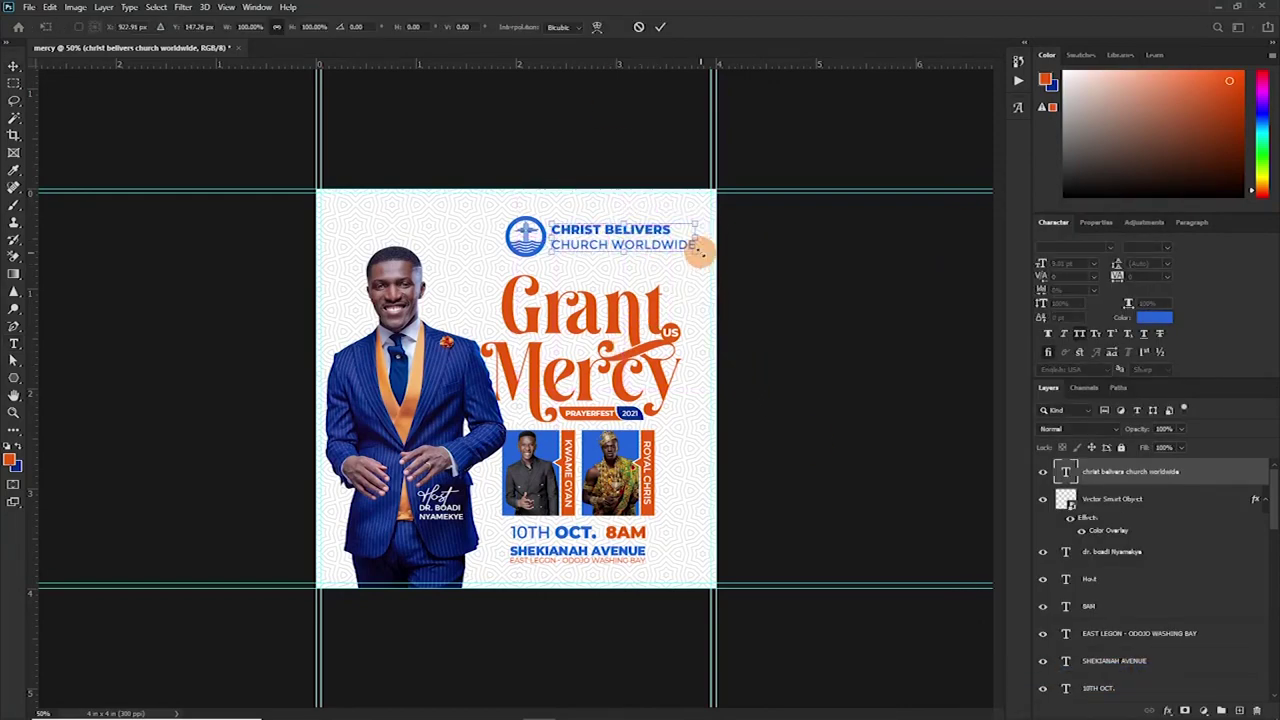
{"action": "key", "text": "Return"}
{"action": "scroll", "coordinate": [576, 250], "scroll_direction": "up", "scroll_amount": 2}
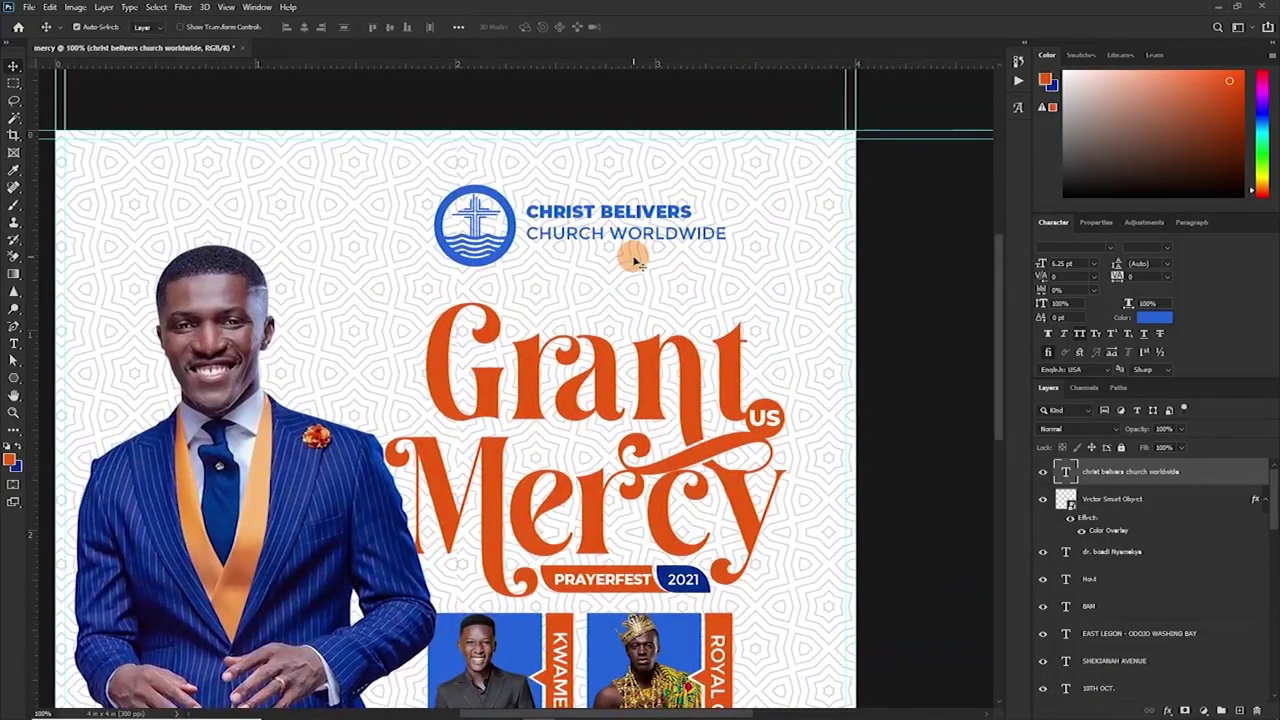
{"action": "key", "text": "t"}
{"action": "left_click_drag", "start_coordinate": [524, 212], "coordinate": [718, 212]}
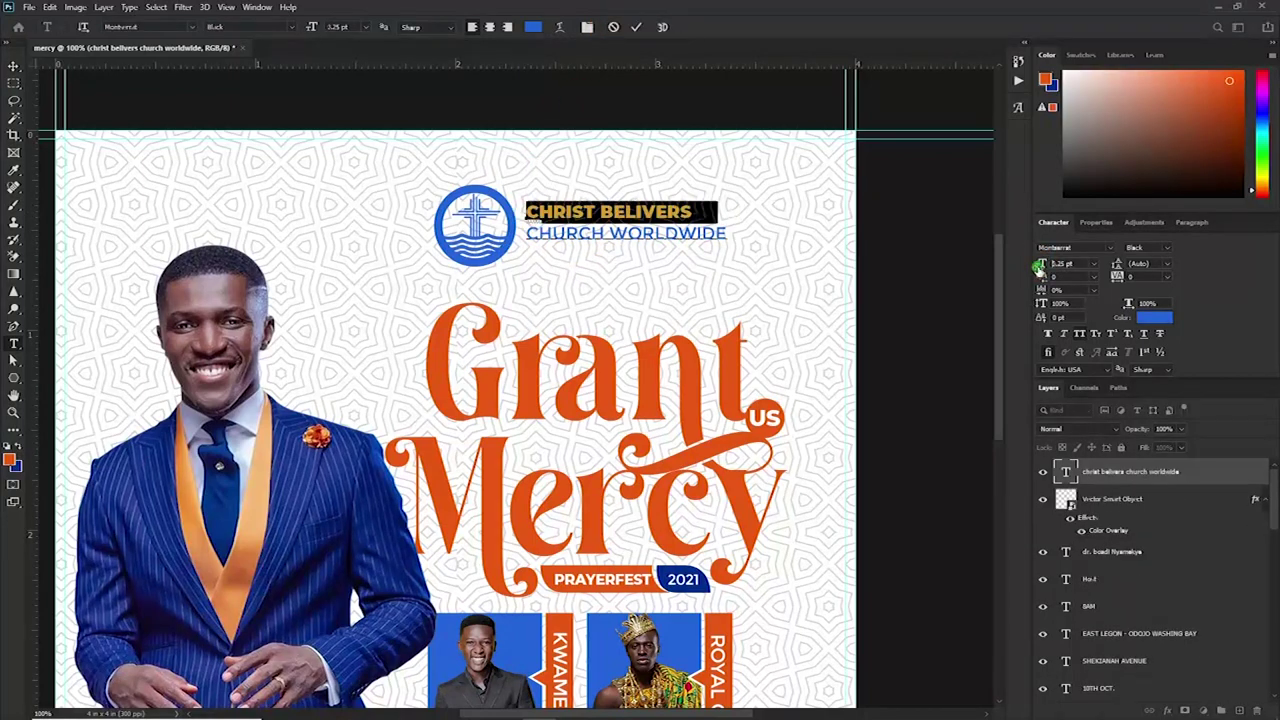
{"action": "left_click", "coordinate": [636, 27]}
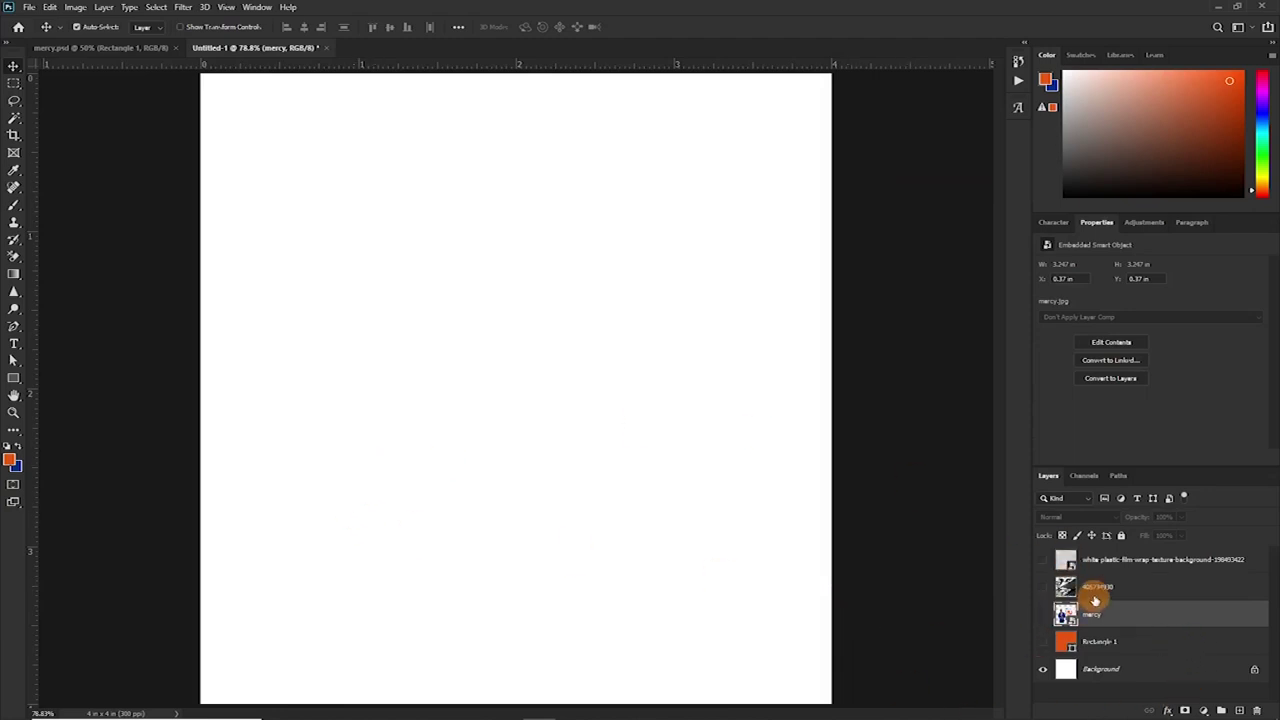
- Make Rectangle 1, the mercy flyer, the foil texture and the white plastic texture visible
{"action": "left_click", "coordinate": [1042, 644]}
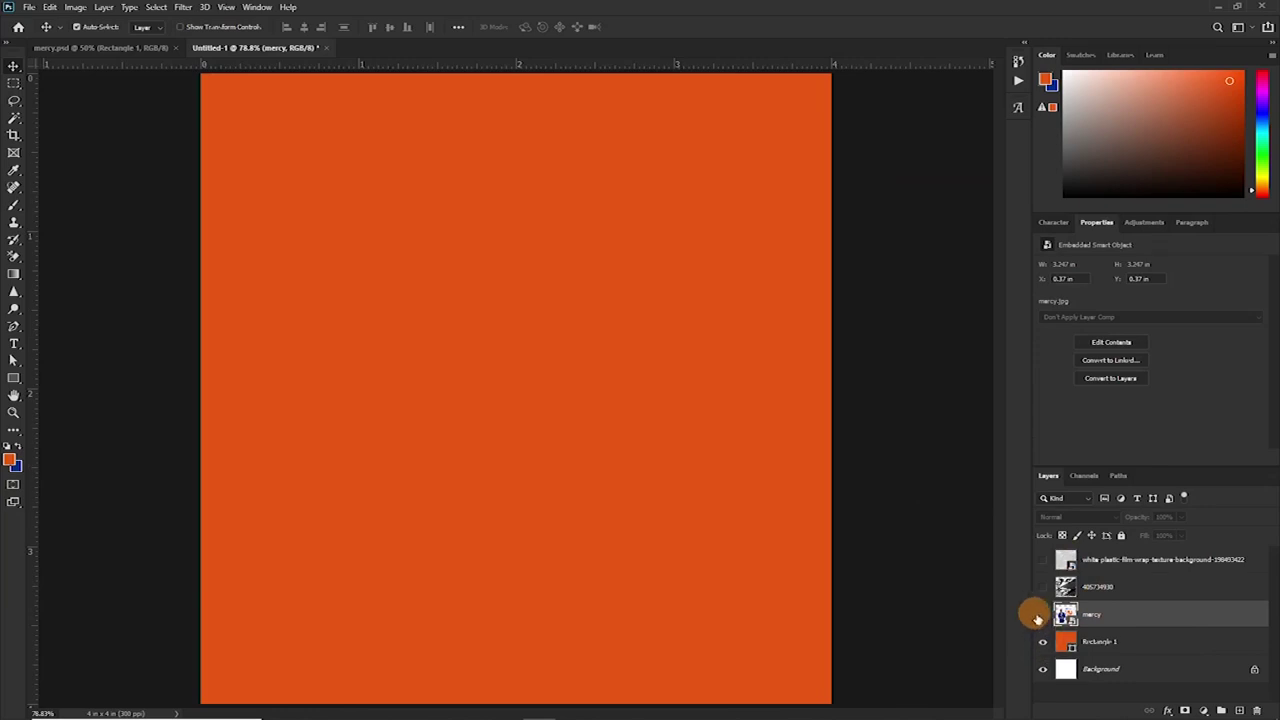
{"action": "left_click", "coordinate": [1042, 618]}
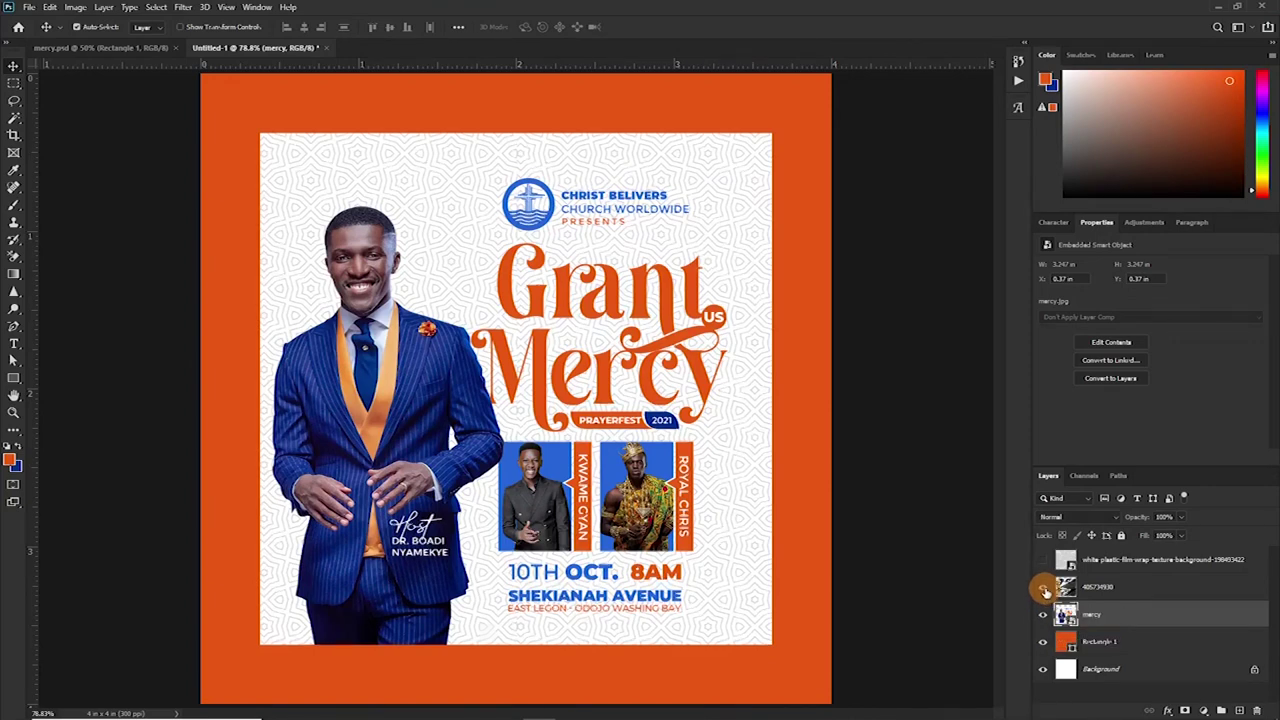
{"action": "left_click", "coordinate": [1043, 587]}
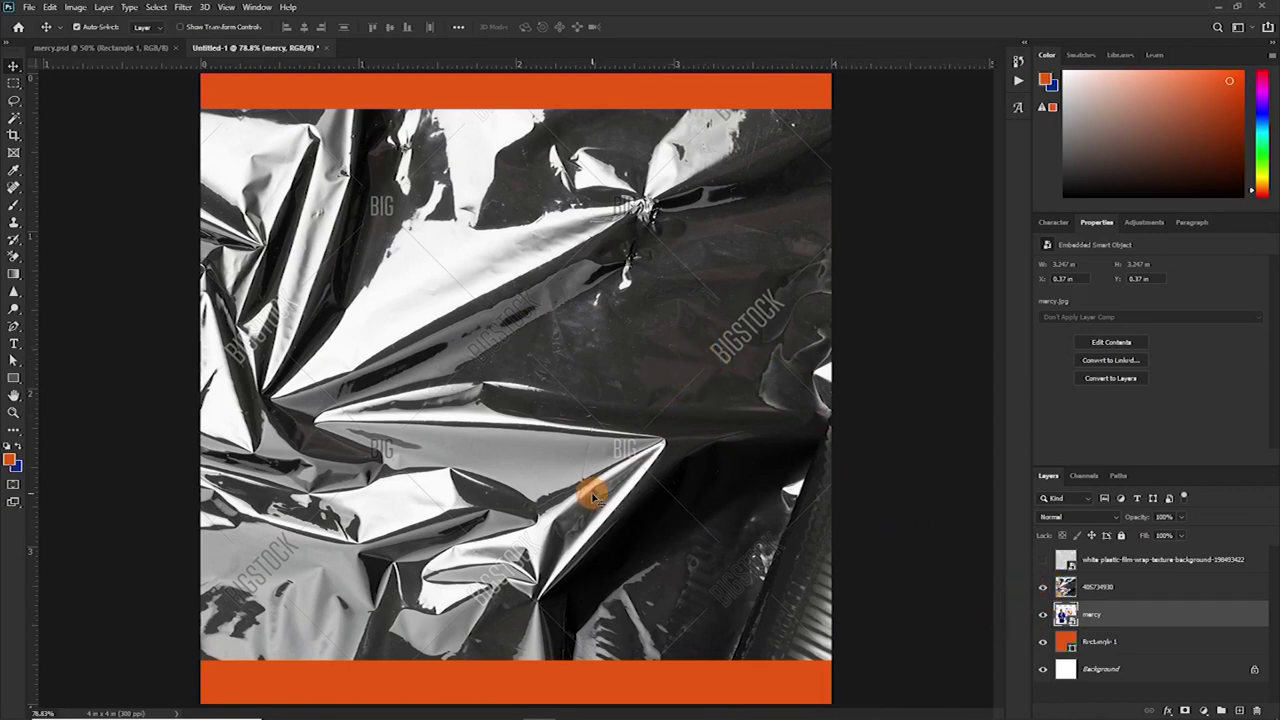
{"action": "left_click", "coordinate": [1043, 560]}
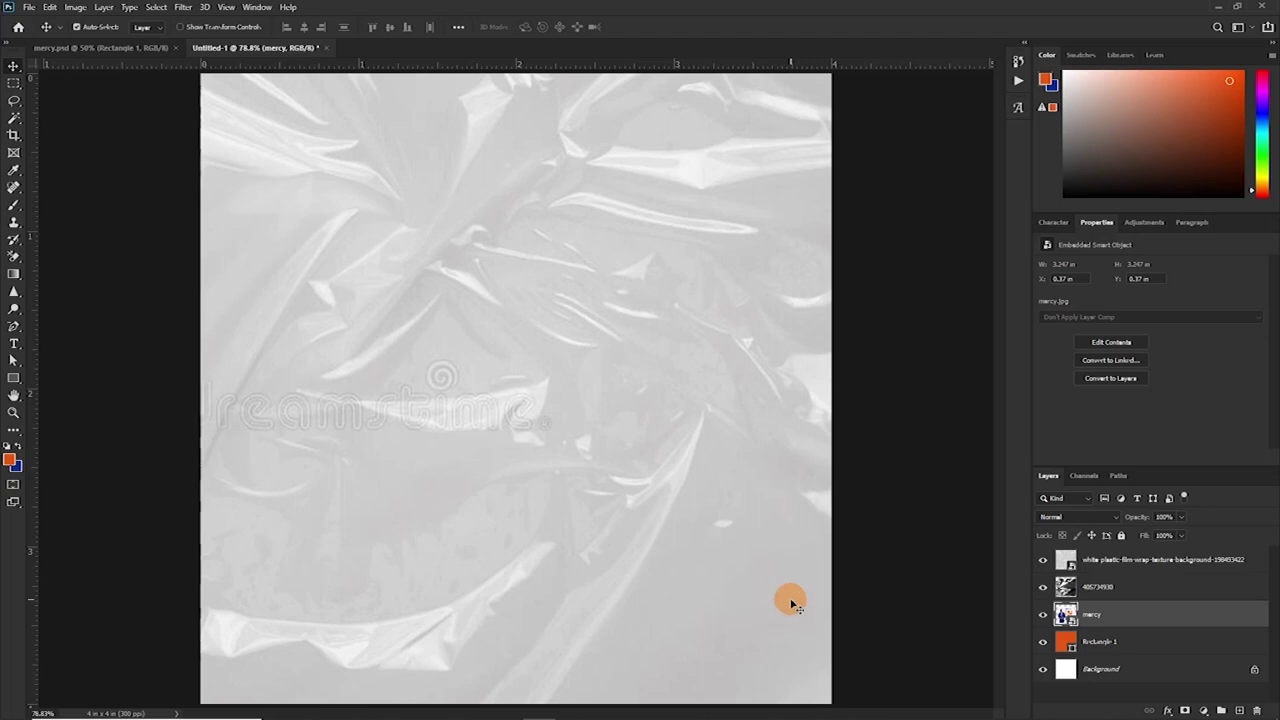
{"action": "mouse_move", "coordinate": [615, 668]}
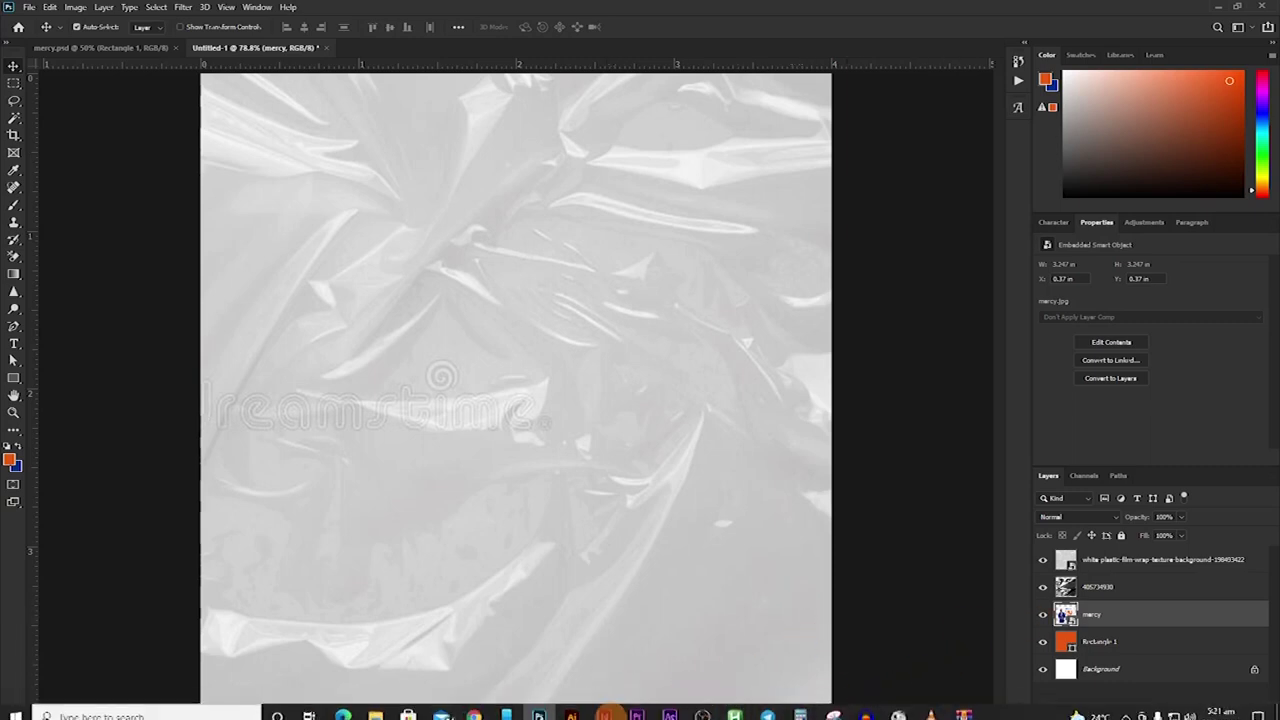
{"action": "left_click", "coordinate": [703, 707]}
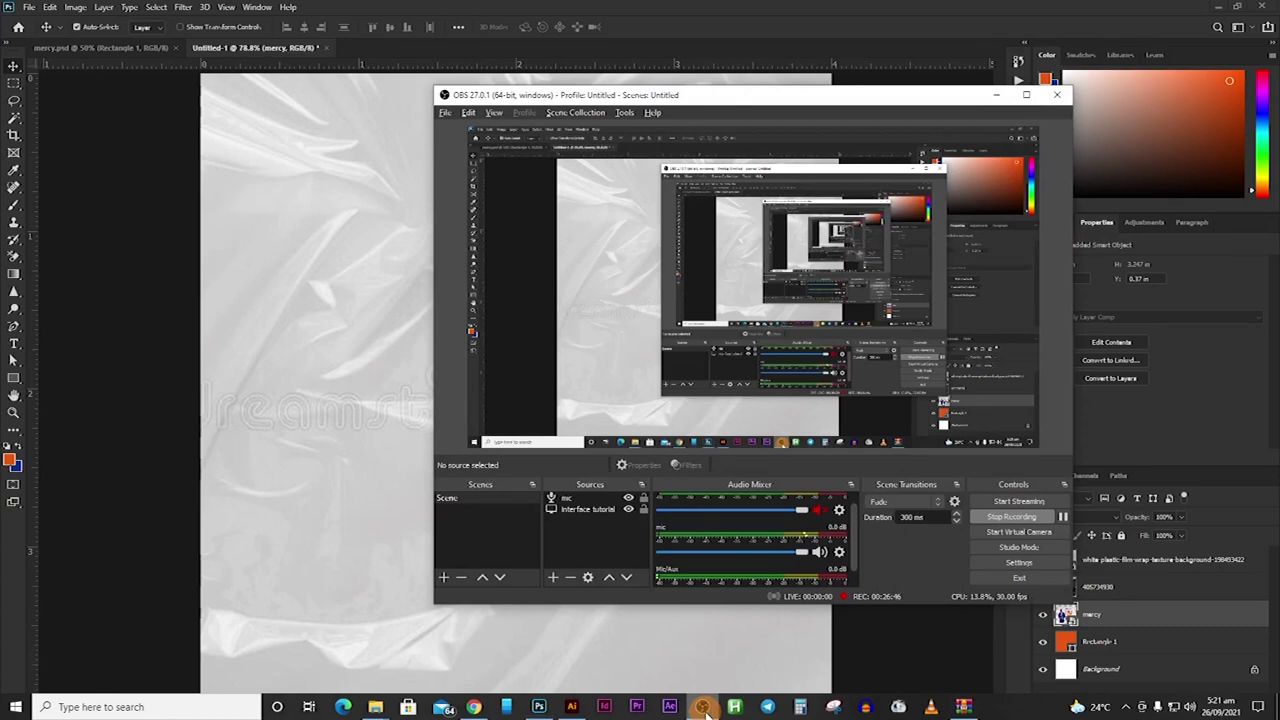
{"action": "left_click", "coordinate": [703, 707]}
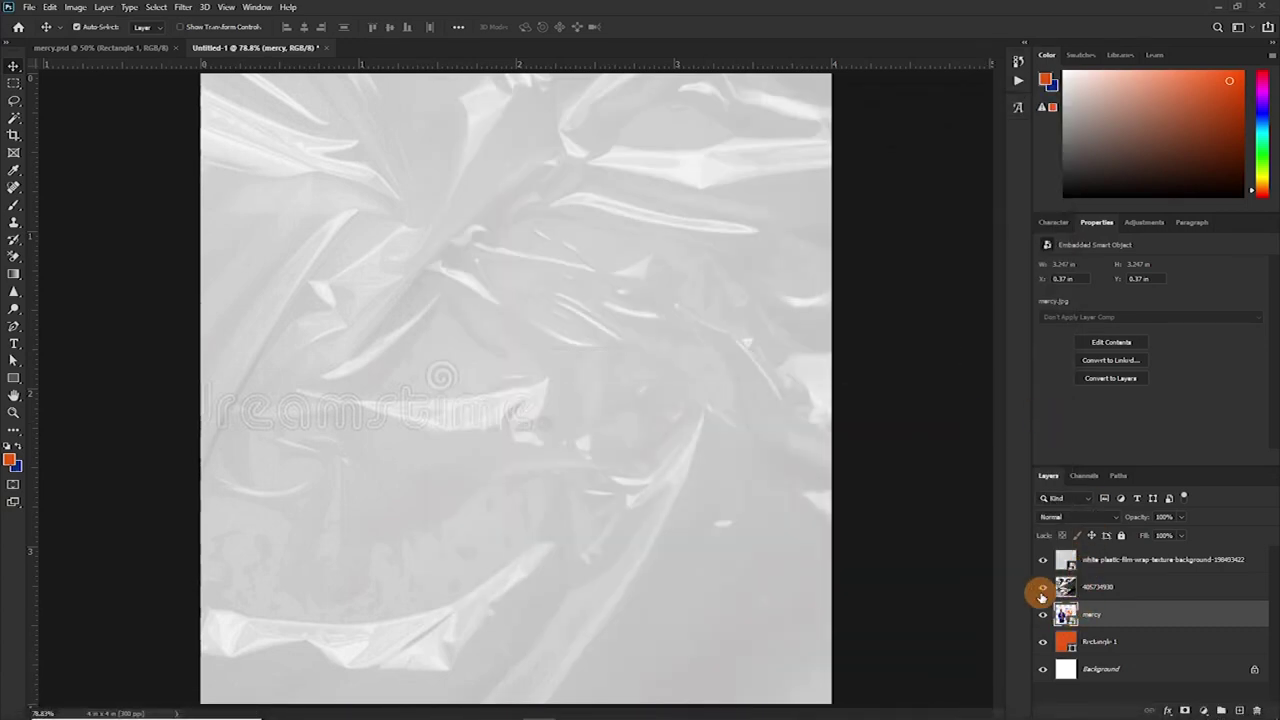
- Blend the white plastic texture in Multiply, then show and select the foil texture layer
{"action": "left_click", "coordinate": [1100, 560]}
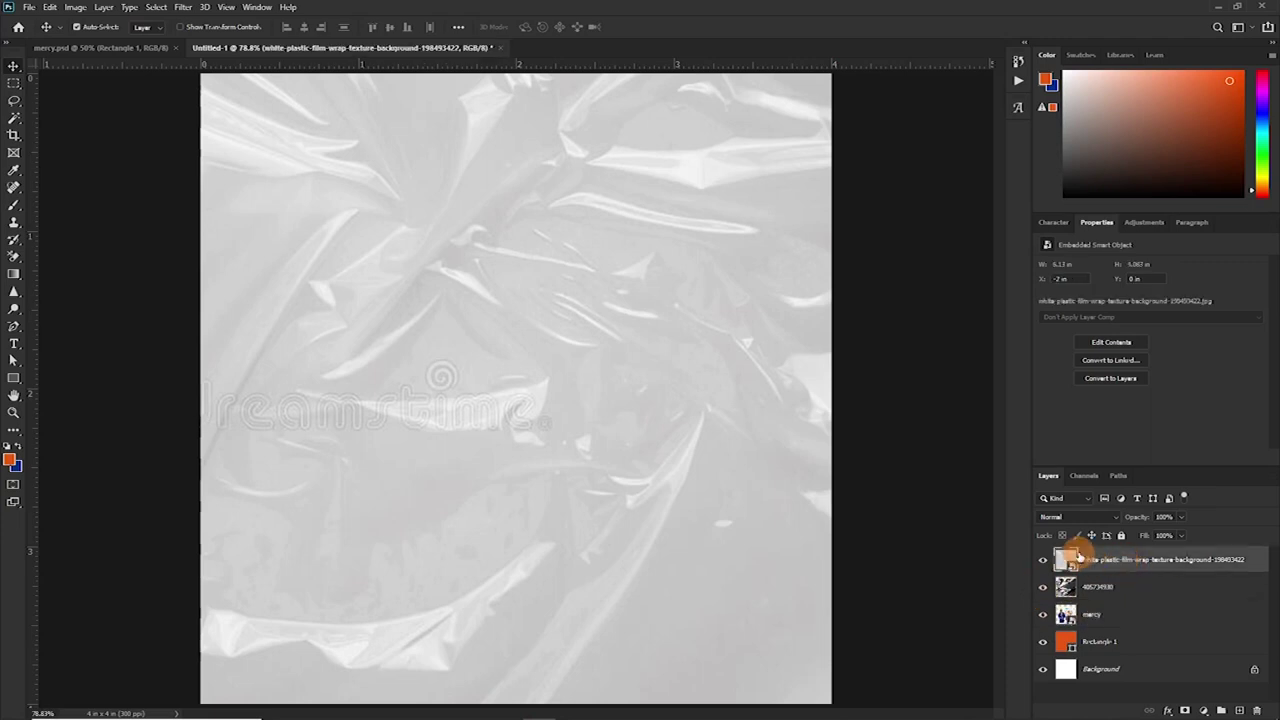
{"action": "left_click", "coordinate": [1045, 592]}
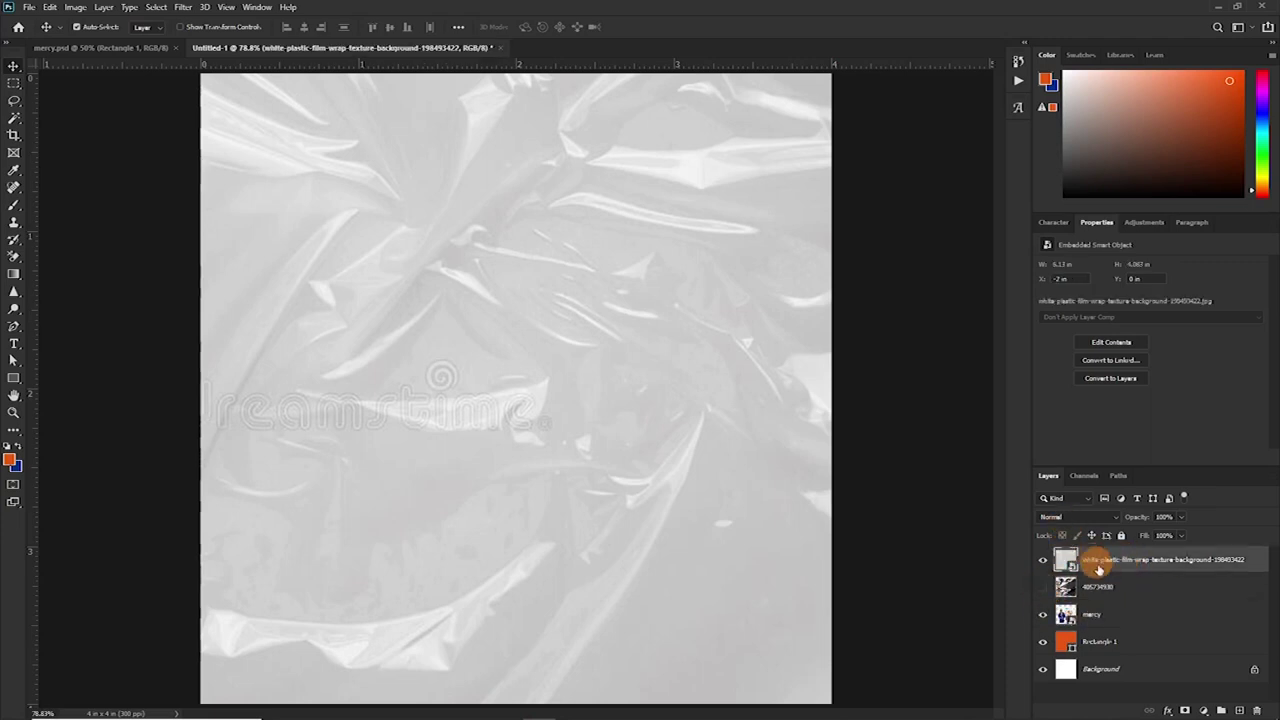
{"action": "left_click", "coordinate": [1058, 522]}
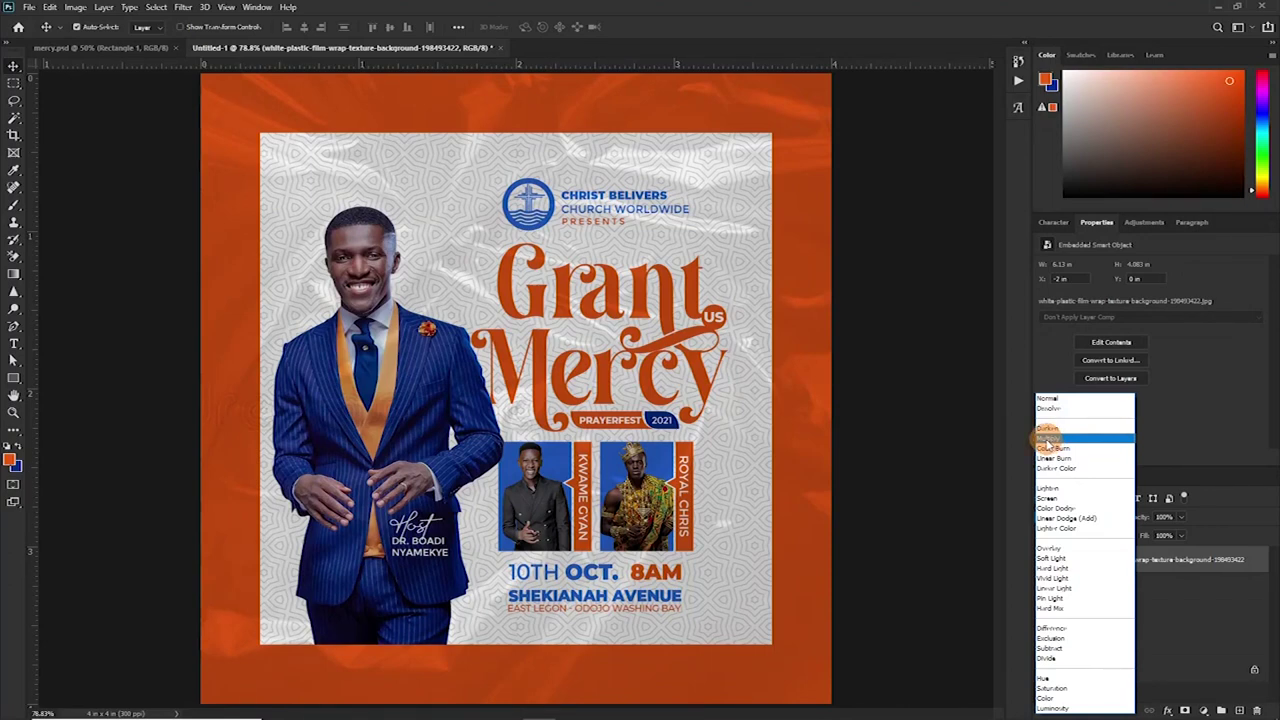
{"action": "left_click", "coordinate": [1047, 438]}
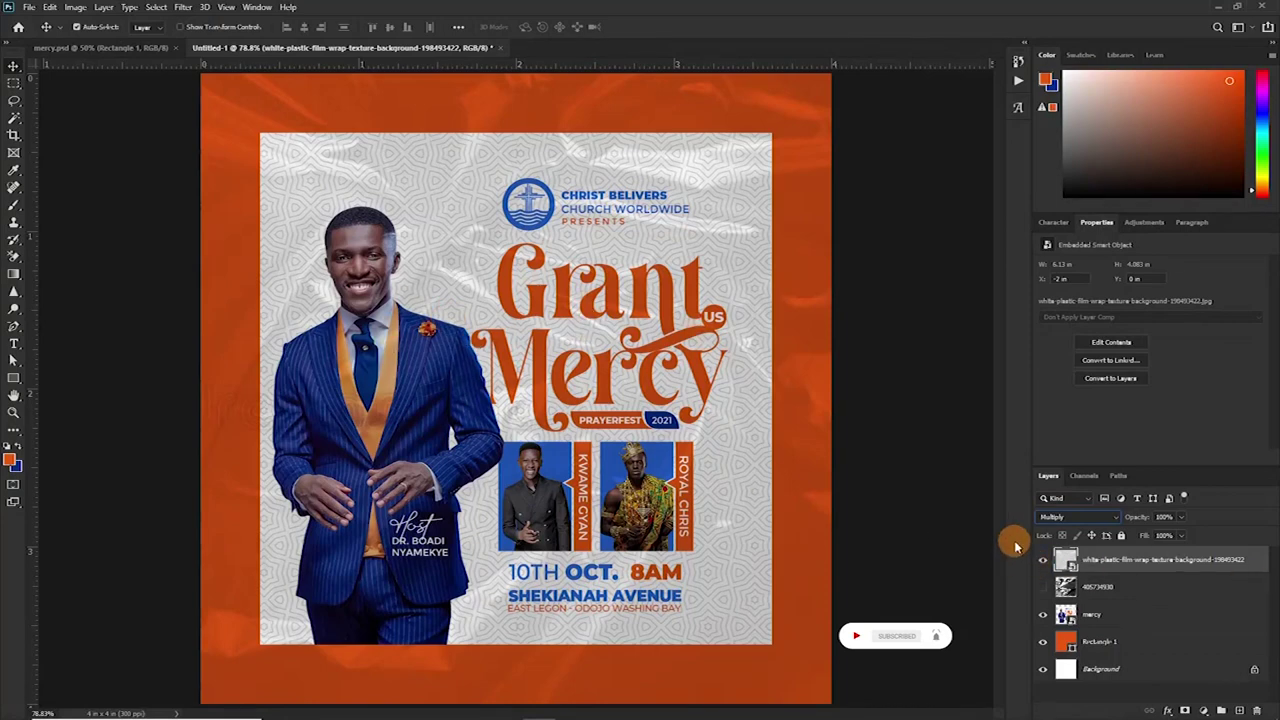
{"action": "left_click", "coordinate": [1043, 587]}
{"action": "left_click", "coordinate": [1128, 587]}
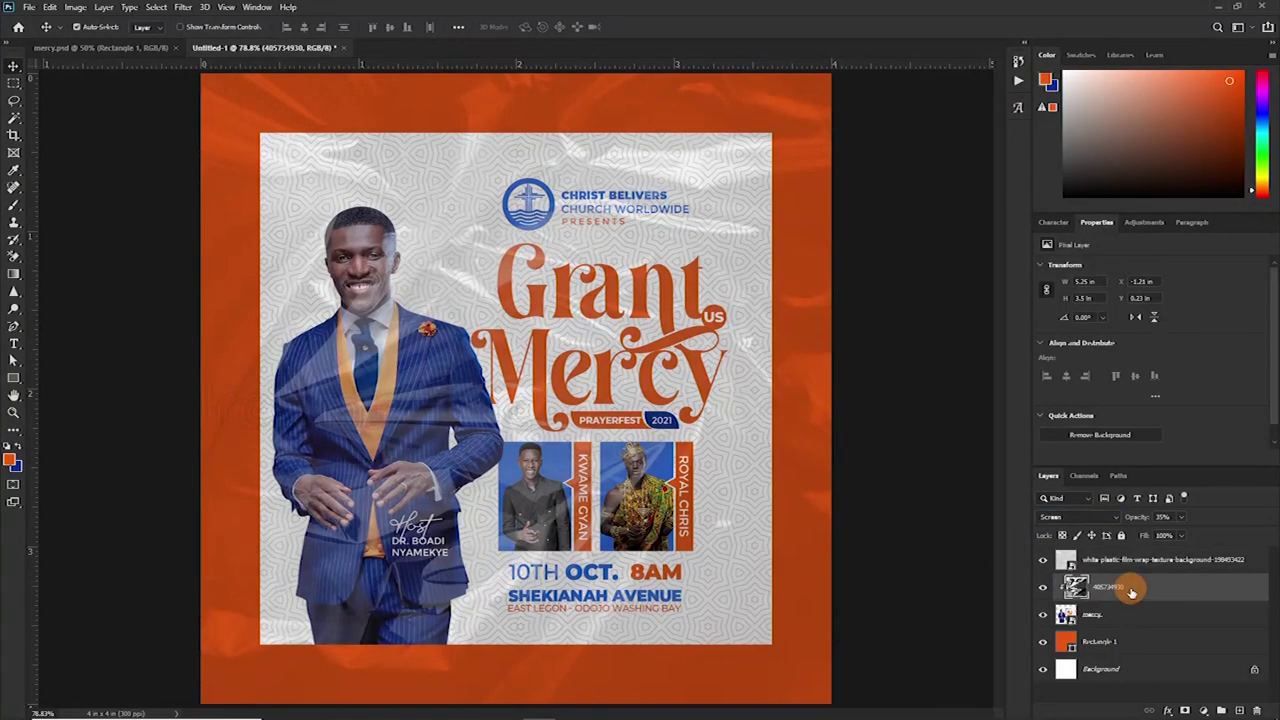
- Shift the foil texture, set it to 47% opacity, and mask it off the man's face
{"action": "mouse_move", "coordinate": [410, 458]}
{"action": "left_mouse_down"}
{"action": "mouse_move", "coordinate": [485, 439]}
{"action": "mouse_move", "coordinate": [441, 405]}
{"action": "mouse_move", "coordinate": [430, 430]}
{"action": "mouse_move", "coordinate": [400, 390]}
{"action": "mouse_move", "coordinate": [437, 491]}
{"action": "mouse_move", "coordinate": [400, 460]}
{"action": "mouse_move", "coordinate": [380, 466]}
{"action": "mouse_move", "coordinate": [381, 480]}
{"action": "mouse_move", "coordinate": [420, 460]}
{"action": "left_mouse_up"}
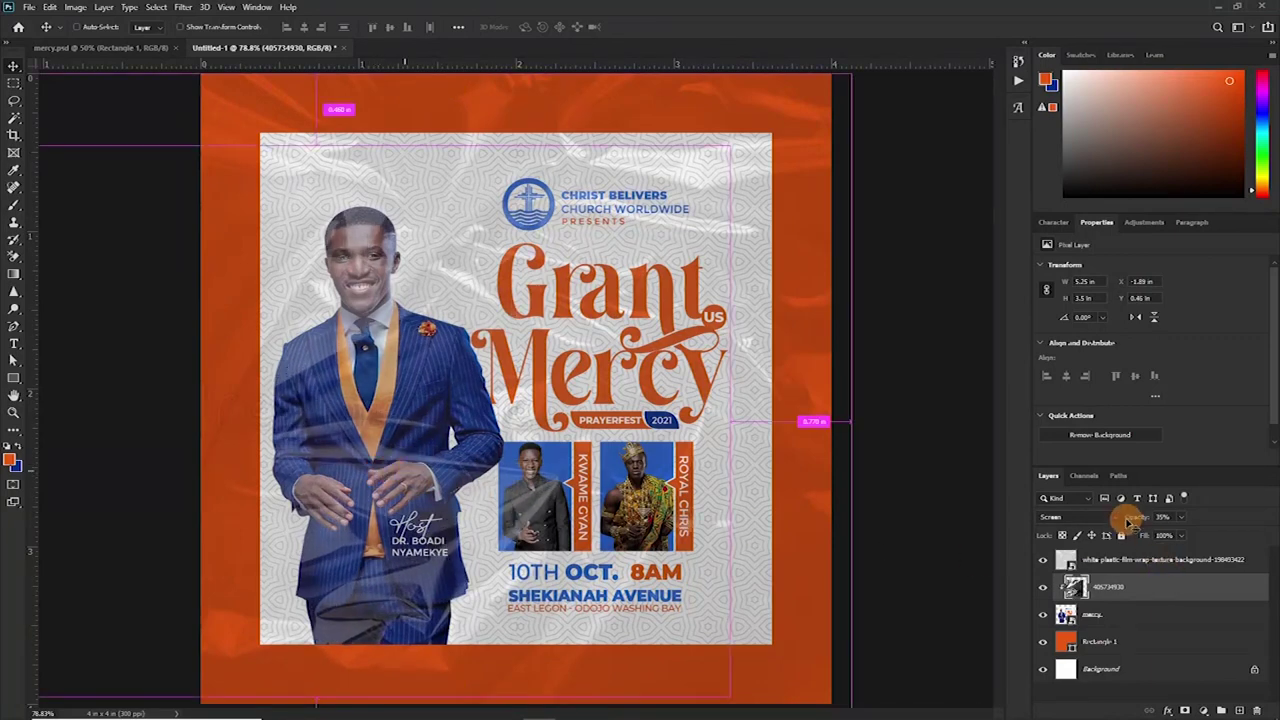
{"action": "left_click_drag", "start_coordinate": [1136, 518], "coordinate": [1147, 516]}
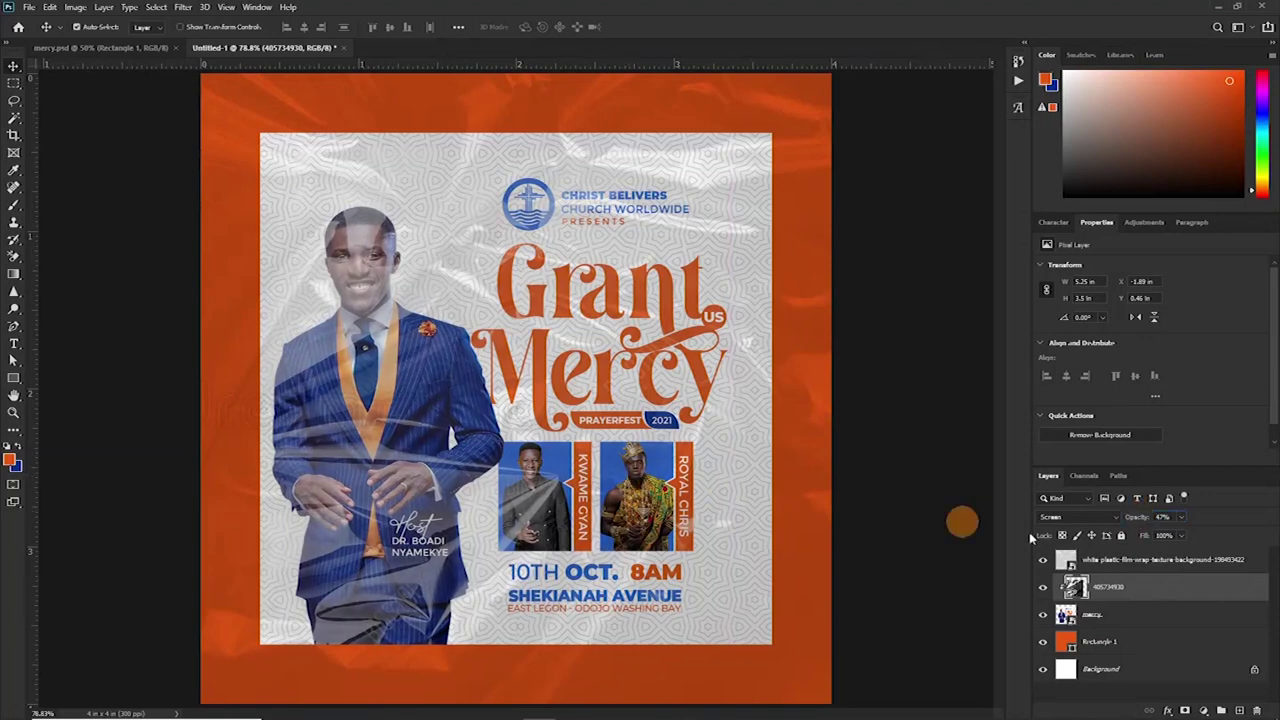
{"action": "left_click", "coordinate": [1186, 712]}
{"action": "key", "text": "d"}
{"action": "key", "text": "x"}
{"action": "key", "text": "b"}
{"action": "mouse_move", "coordinate": [380, 270]}
{"action": "left_mouse_down"}
{"action": "mouse_move", "coordinate": [257, 293]}
{"action": "mouse_move", "coordinate": [334, 270]}
{"action": "mouse_move", "coordinate": [403, 283]}
{"action": "left_mouse_up"}
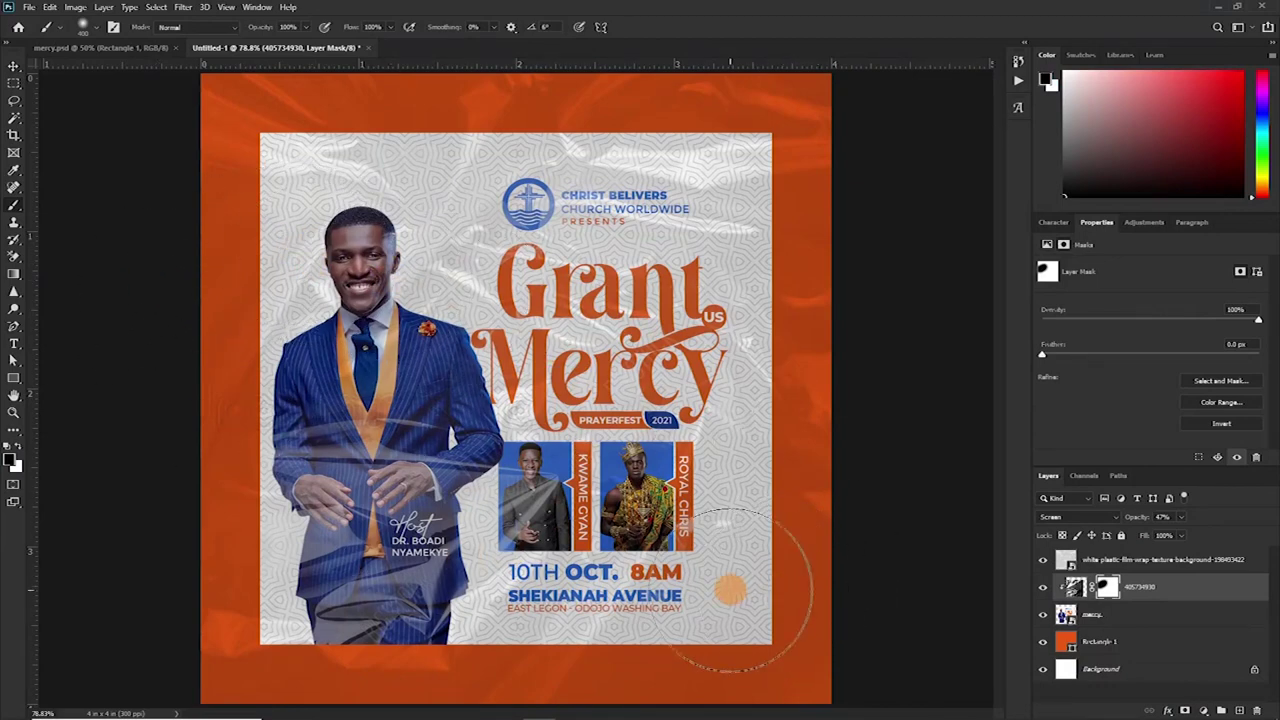
{"action": "mouse_move", "coordinate": [45, 716]}
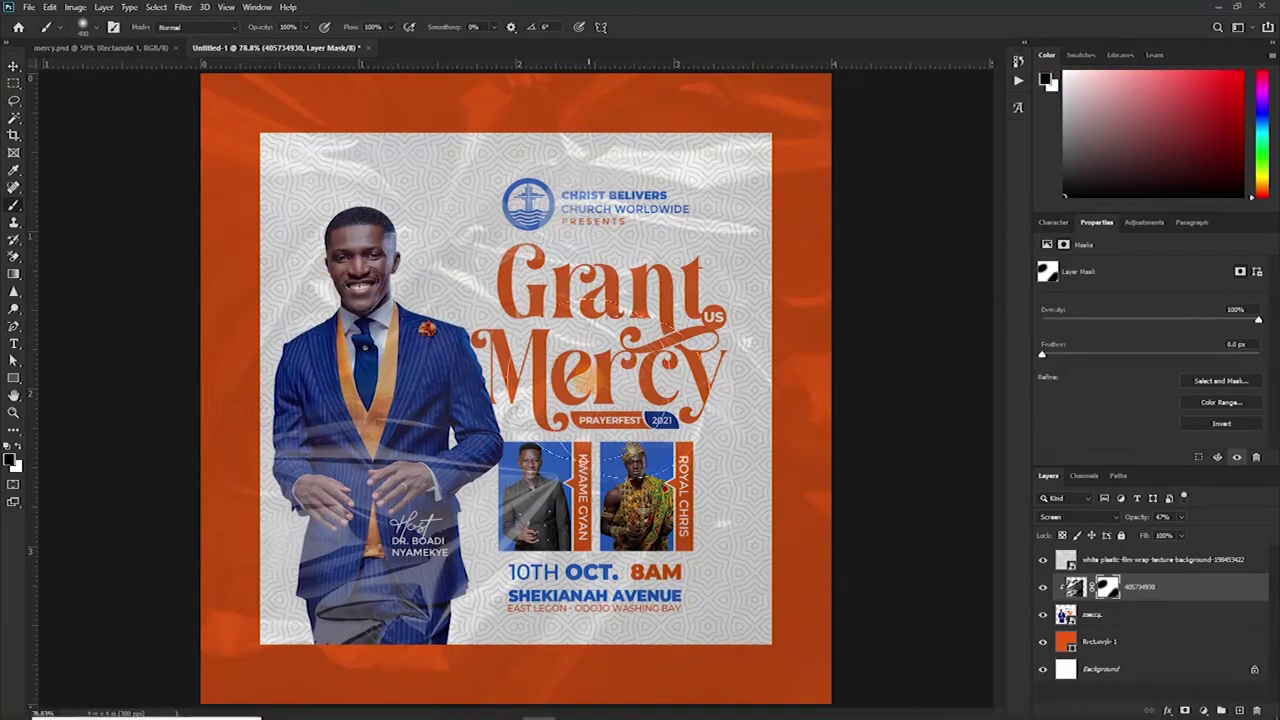